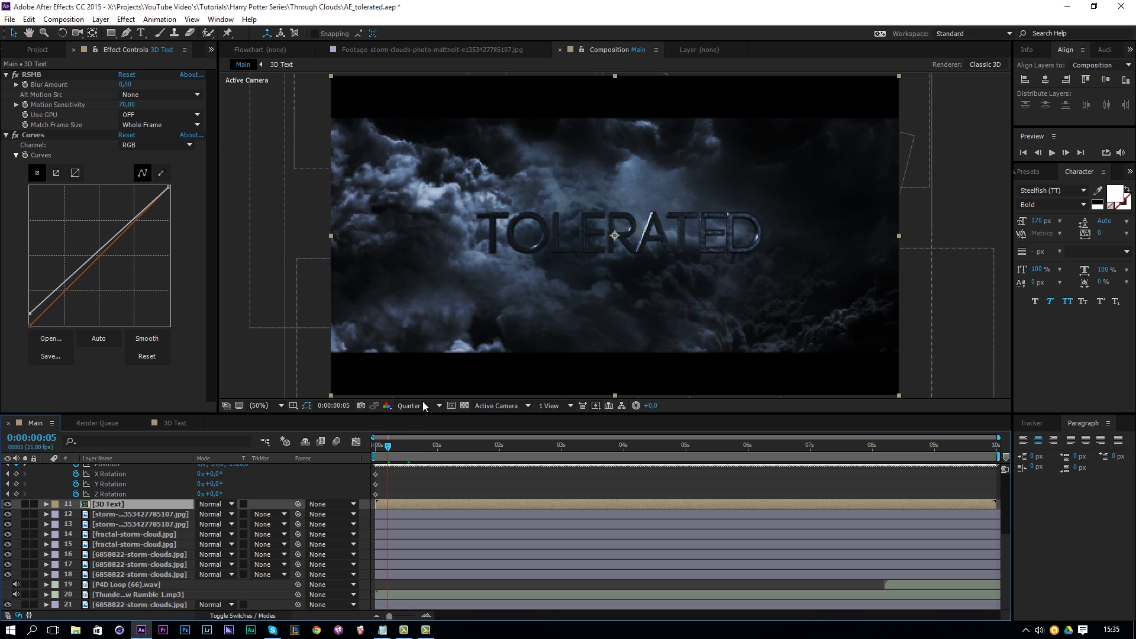
Step: Start a new composition at 1920×1080 with square pixels
left_click(81, 22)
left_click(82, 33)
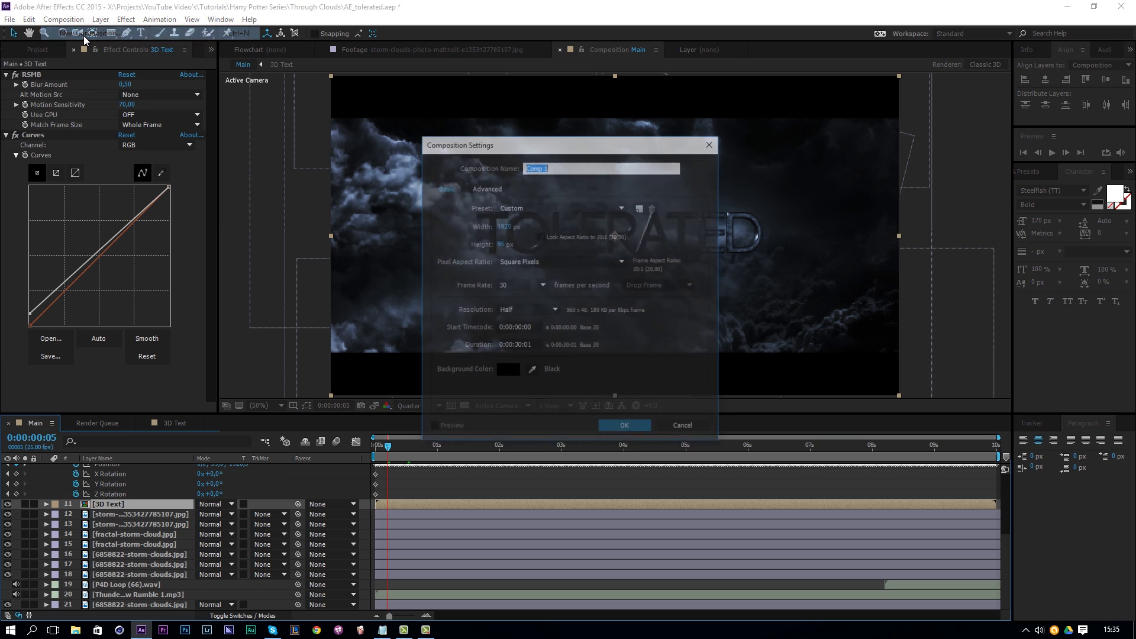
left_click(503, 226)
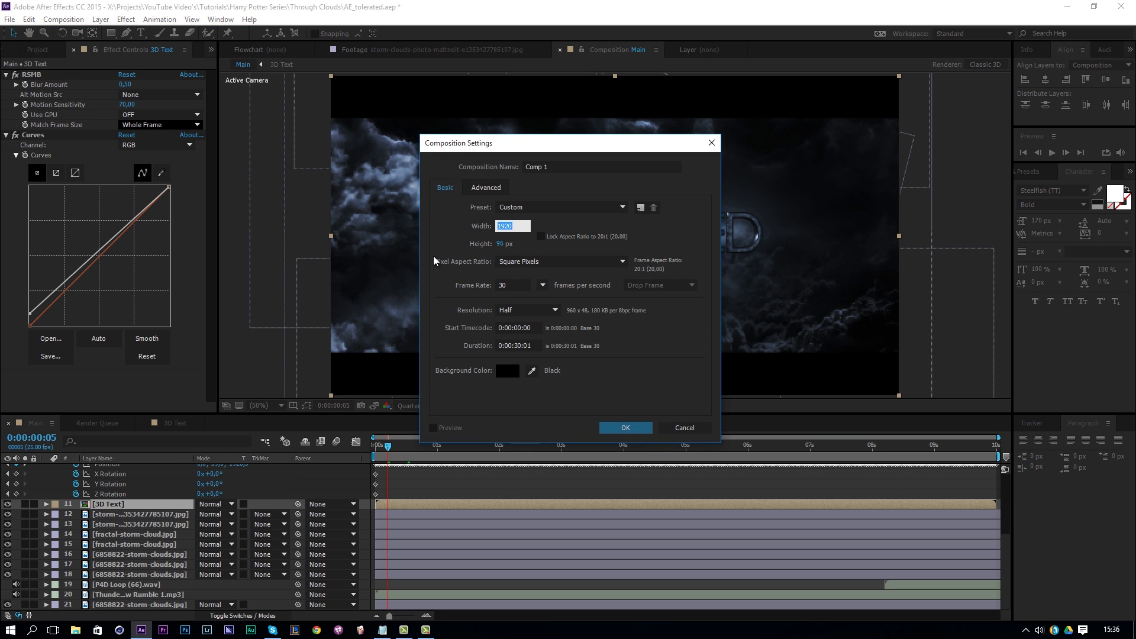
type("1920")
key("Tab")
type("1080")
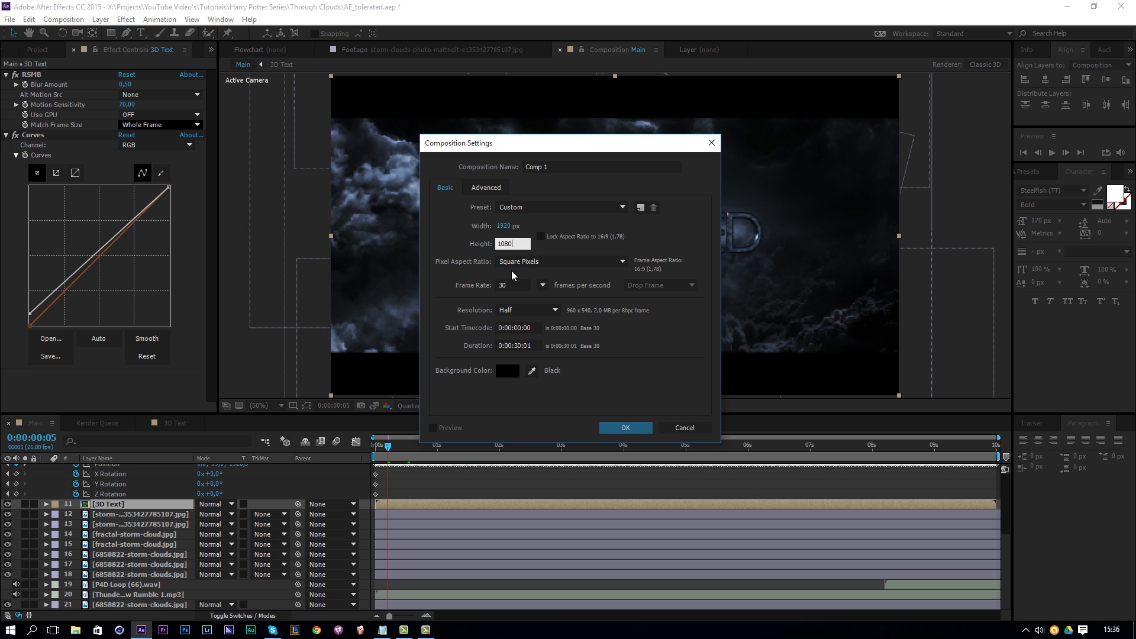
left_click(526, 264)
left_click(530, 271)
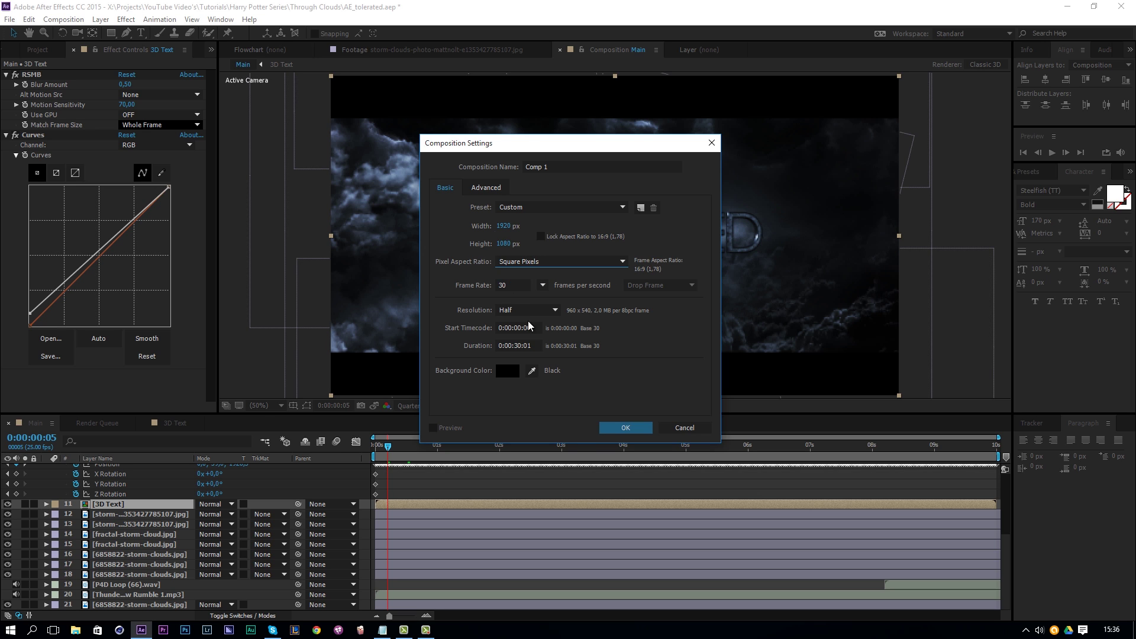
Step: Give it 24 fps, a 10-second duration and the name Harry Potter Style Intro, then create it
left_click(511, 284)
type("24")
key("Tab")
left_click(511, 349)
left_click_drag(559, 167, 490, 162)
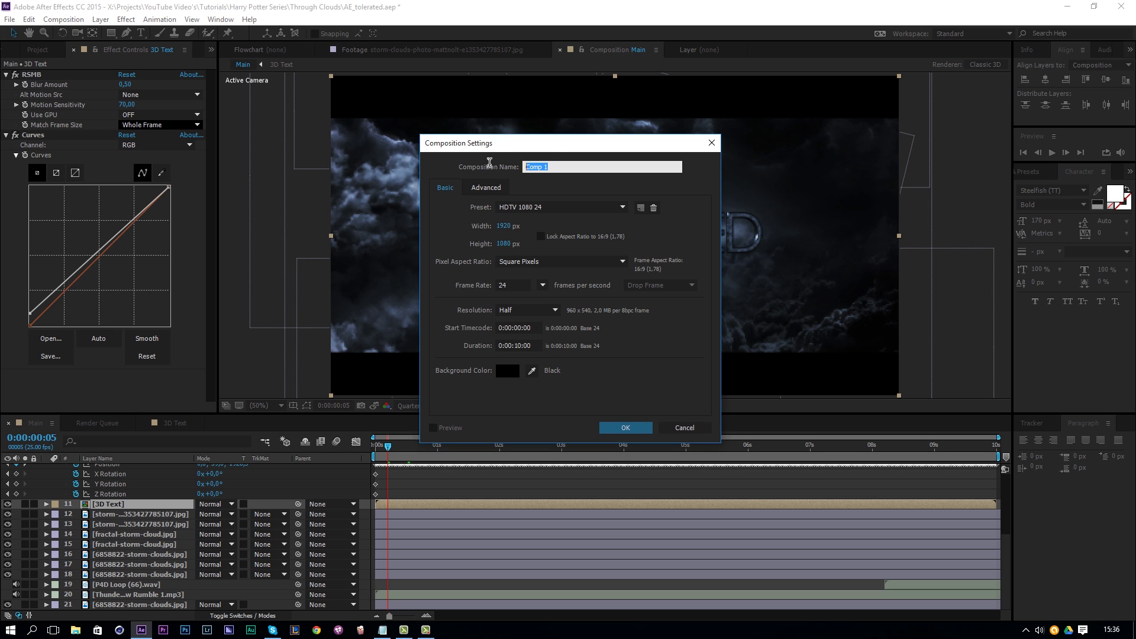
type("Harry Potter Style Intro")
left_click(639, 429)
left_click_drag(592, 444, 358, 444)
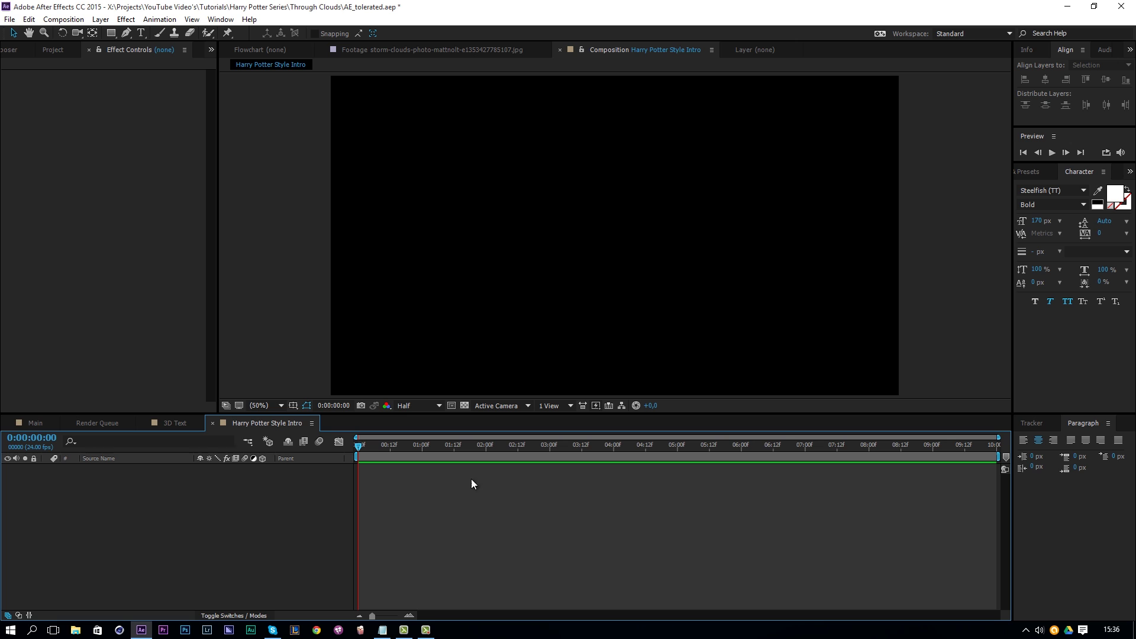
Step: Add a black solid layer called BG through the timeline's New > Solid menu
right_click(161, 504)
mouse_move(214, 391)
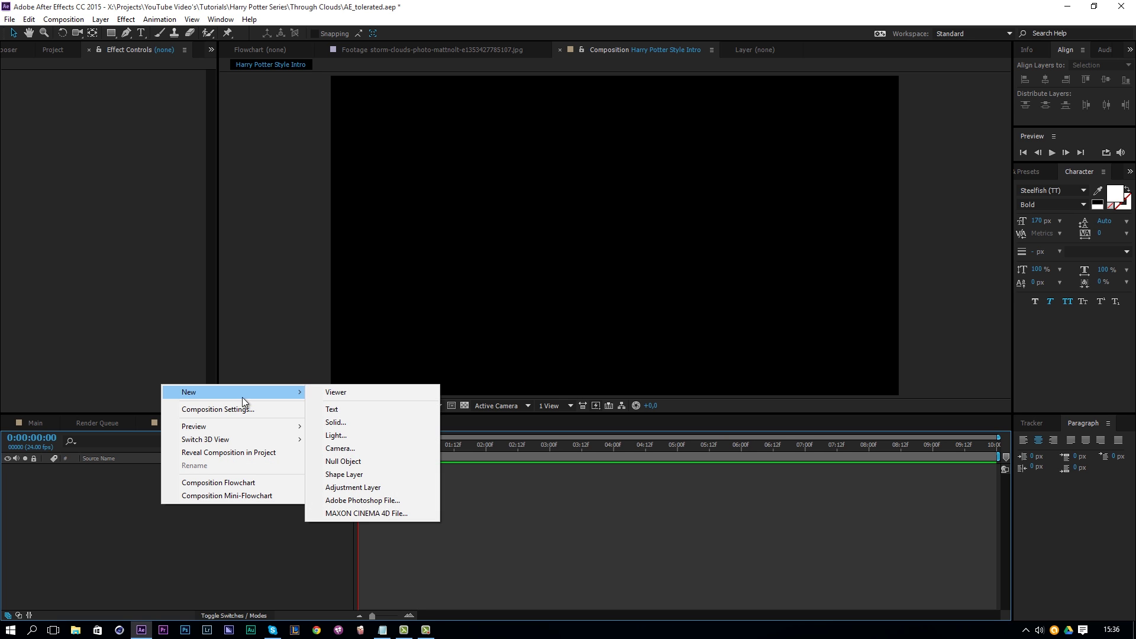
left_click(340, 422)
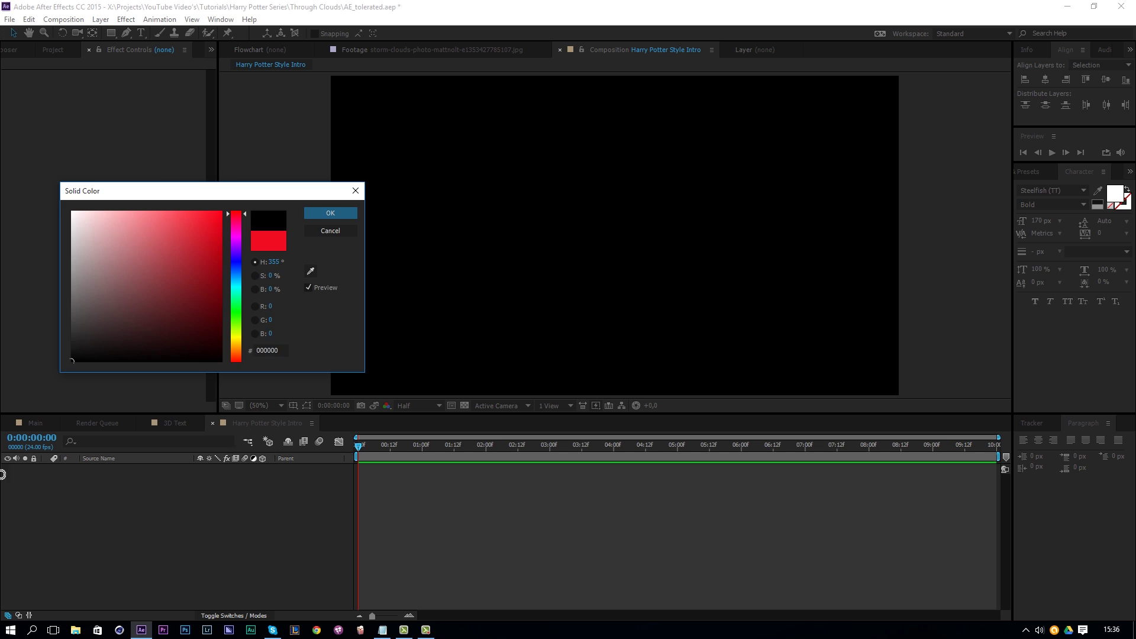
key("Return")
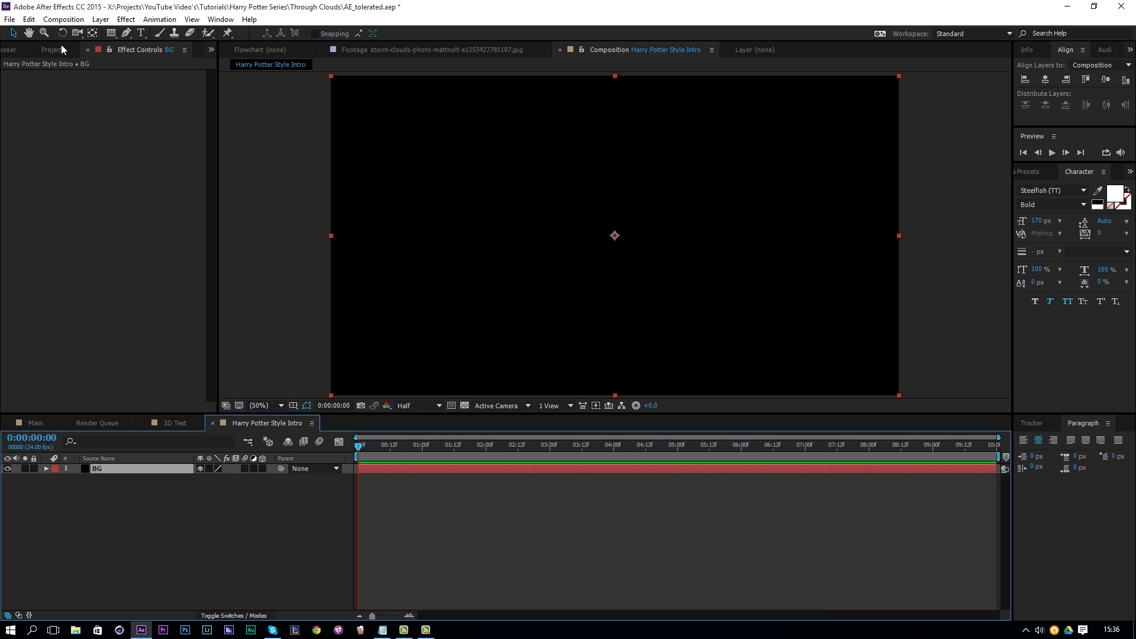
left_click(50, 50)
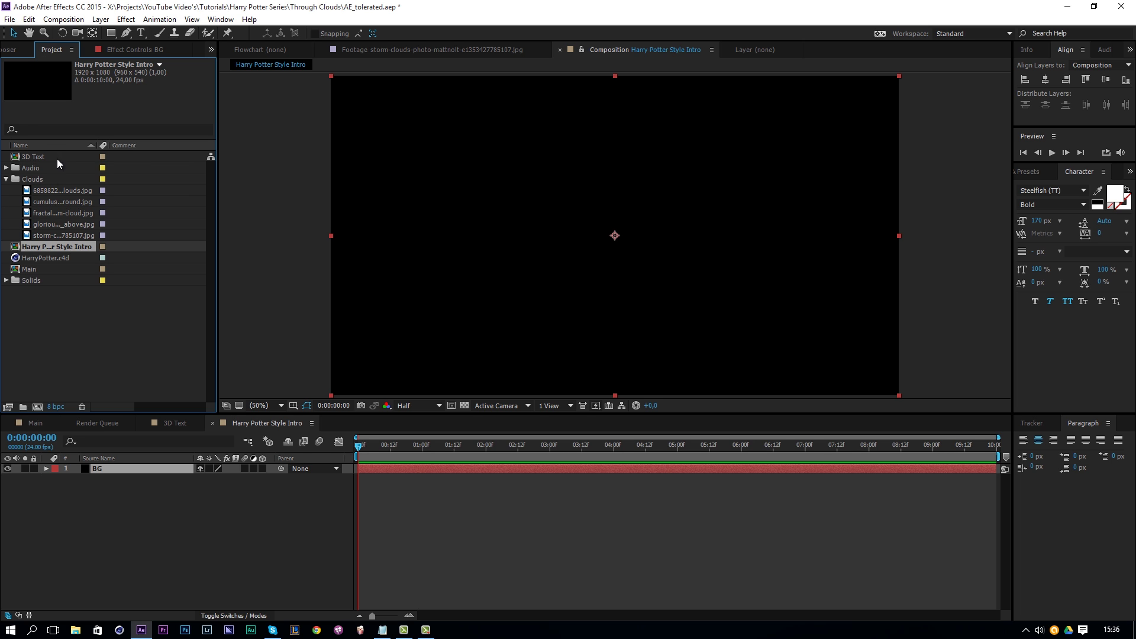
Step: Preview the cloud images in the Project panel, settling on 6858822-storm-clouds.jpg
double_click(30, 236)
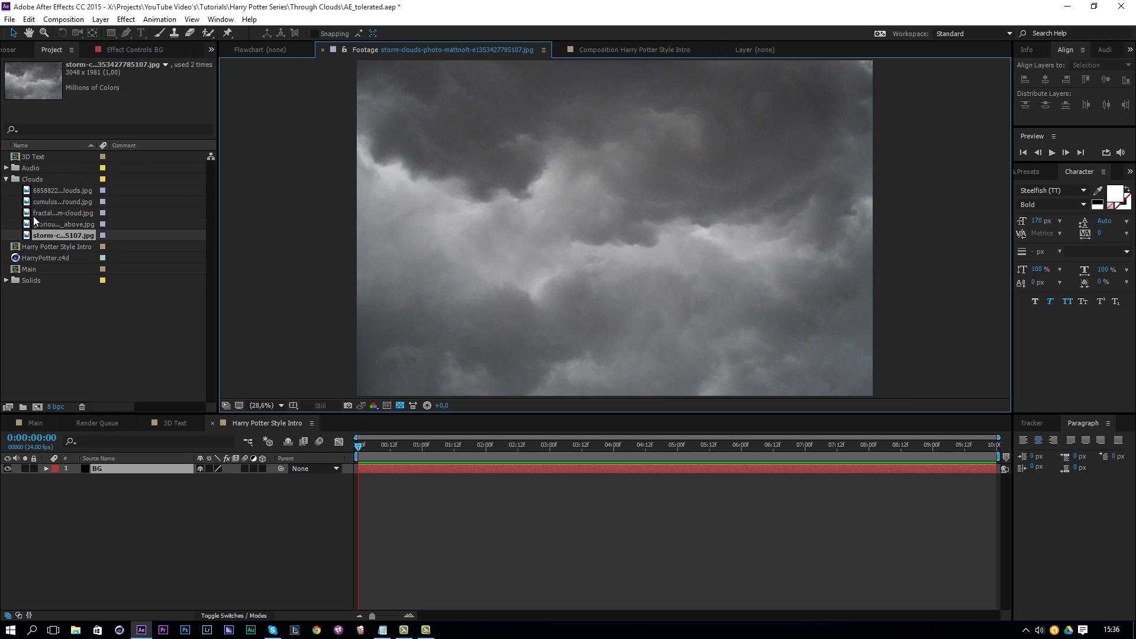
double_click(34, 224)
double_click(28, 210)
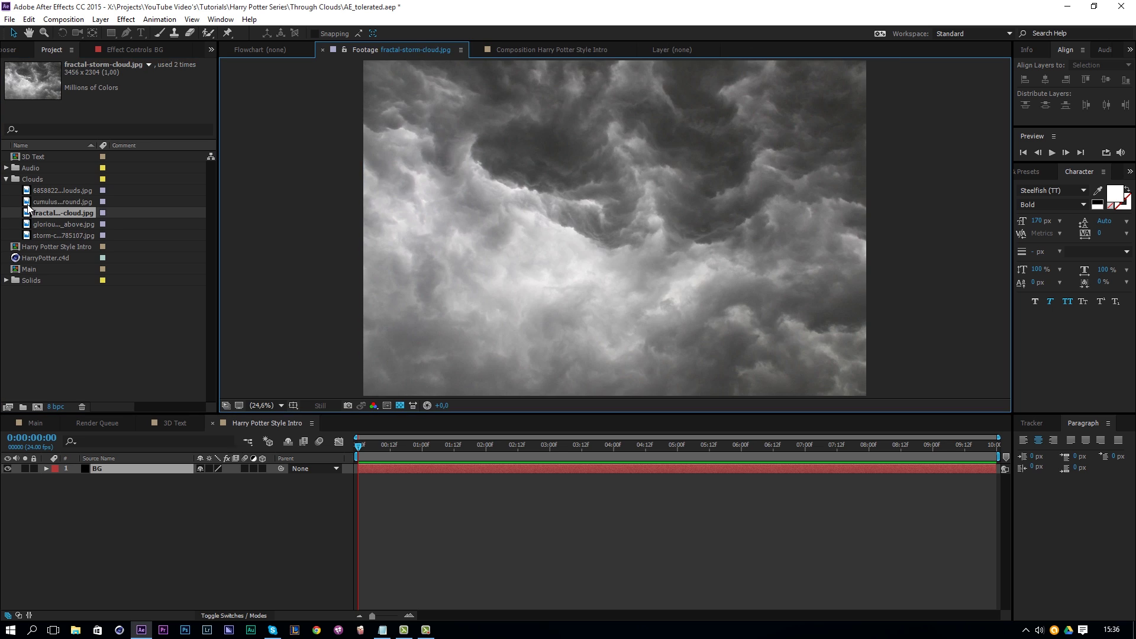
double_click(28, 202)
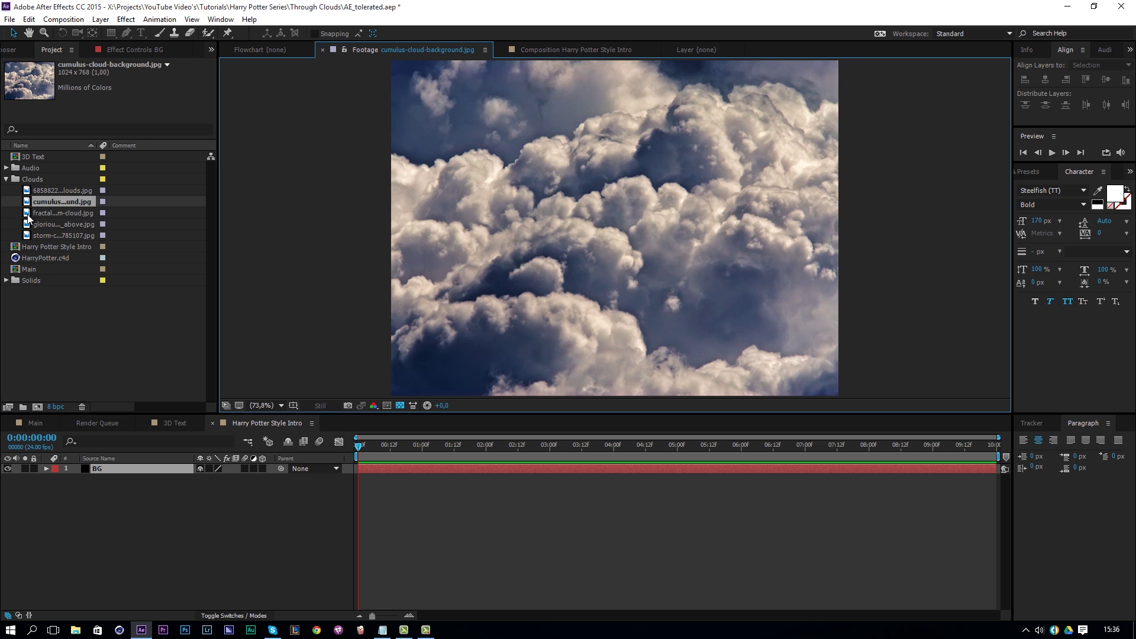
double_click(28, 213)
left_click(24, 191)
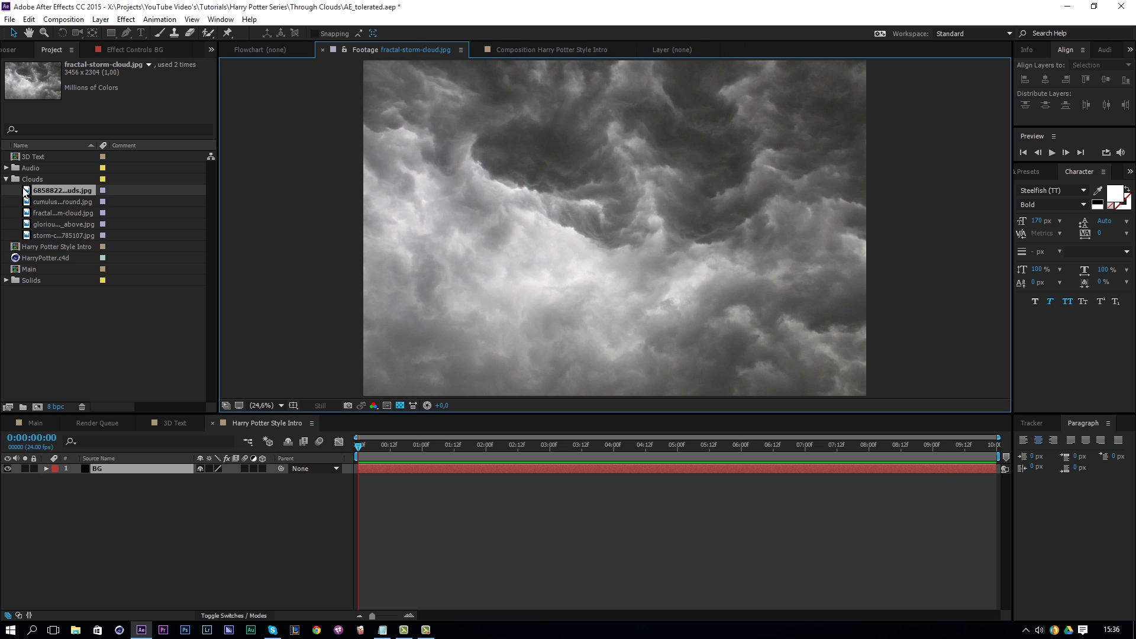
double_click(24, 191)
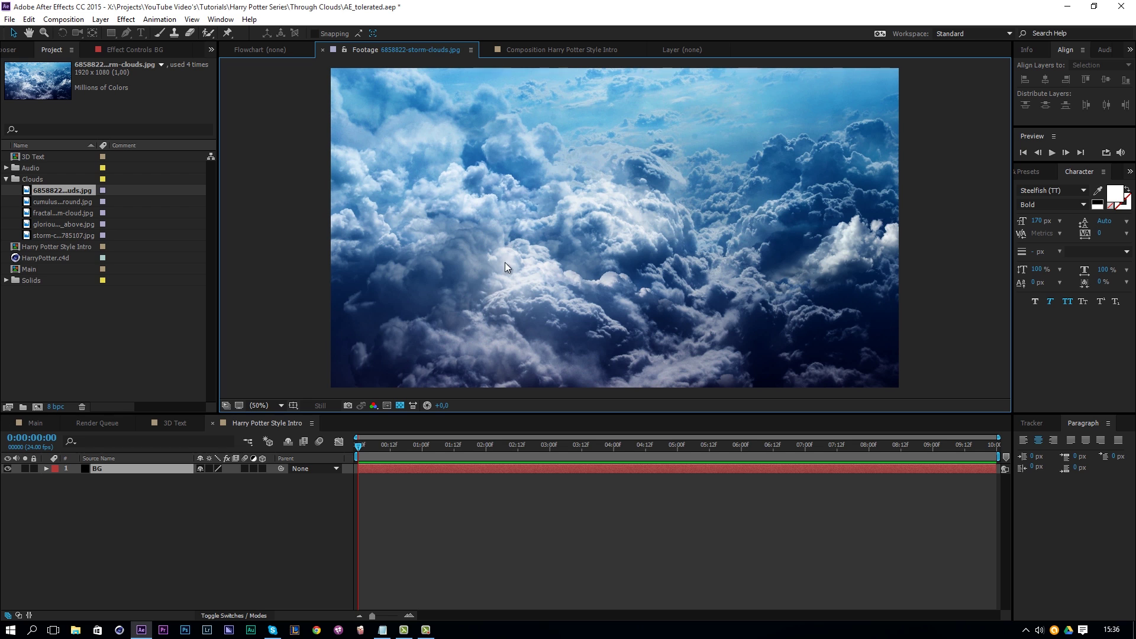
Step: Drag 6858822-storm-clouds.jpg into the Harry Potter Style Intro timeline above BG
left_click(29, 426)
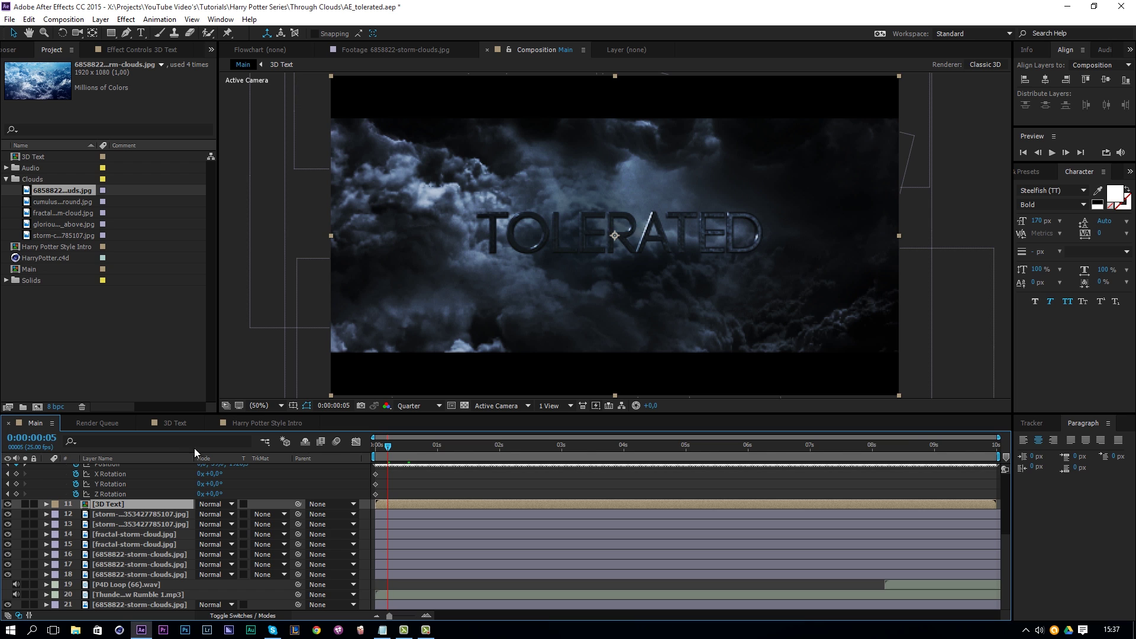
left_click(254, 423)
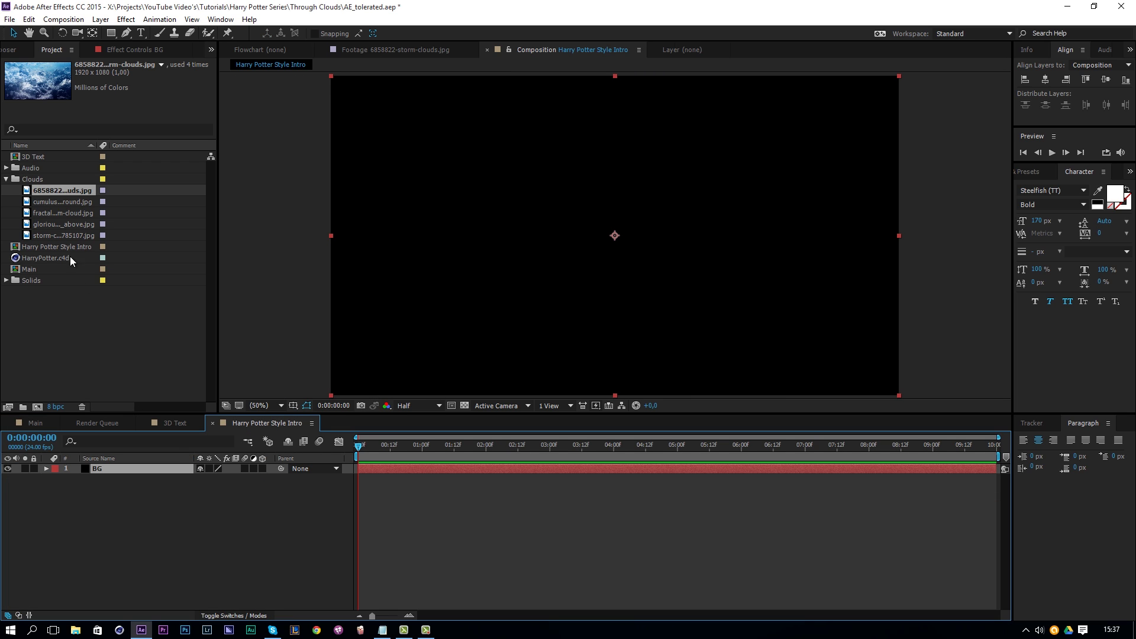
double_click(28, 189)
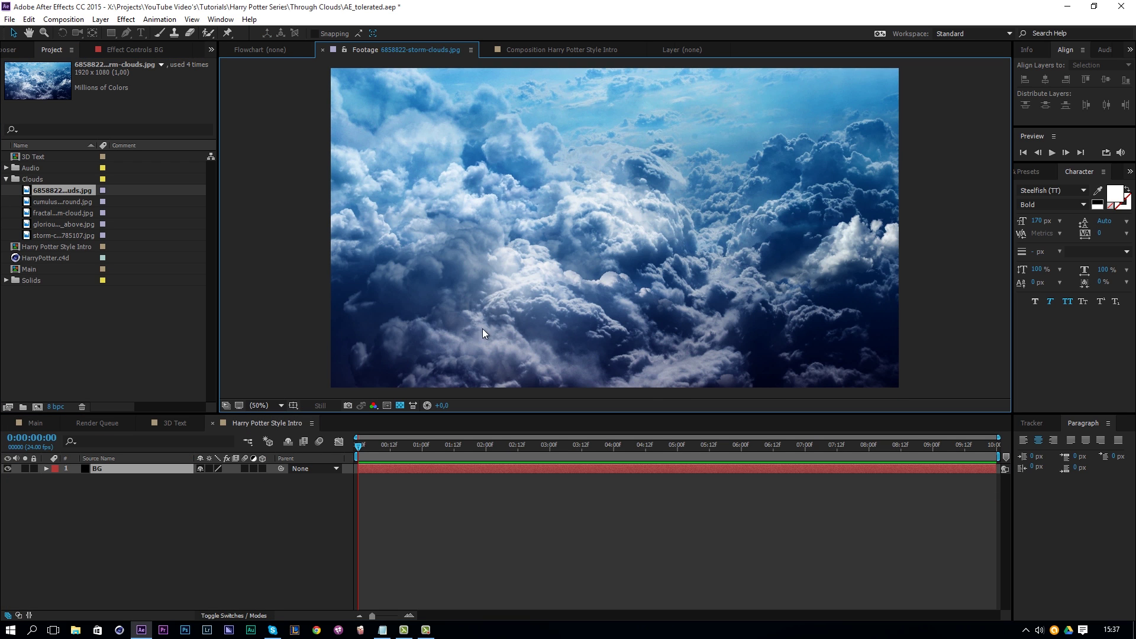
left_click_drag(63, 191, 129, 471)
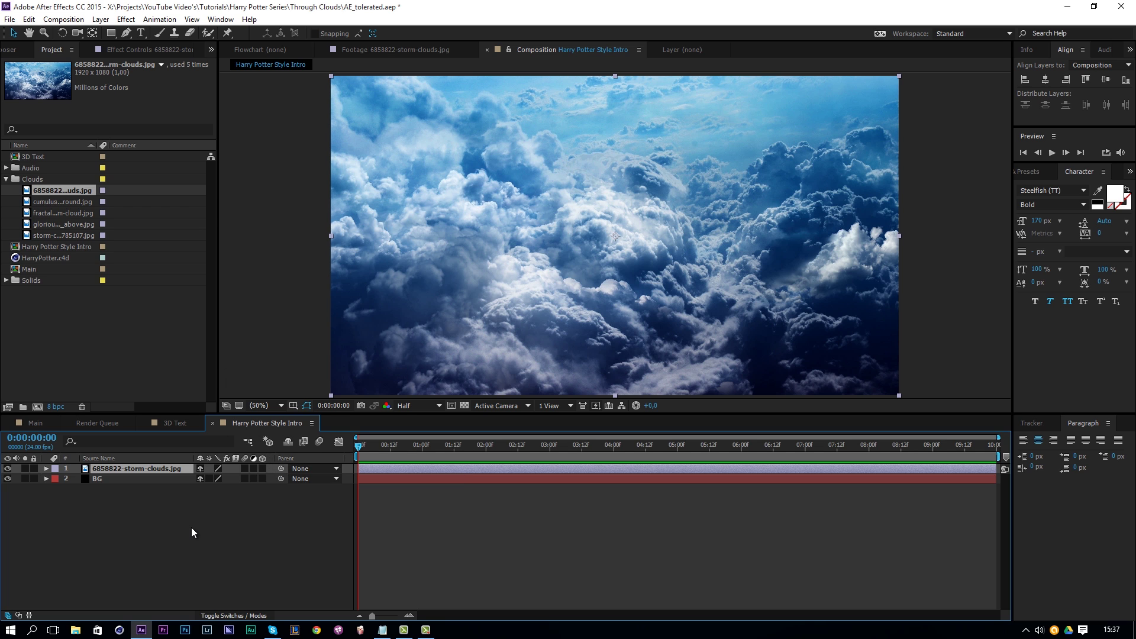
left_click(100, 19)
mouse_move(266, 37)
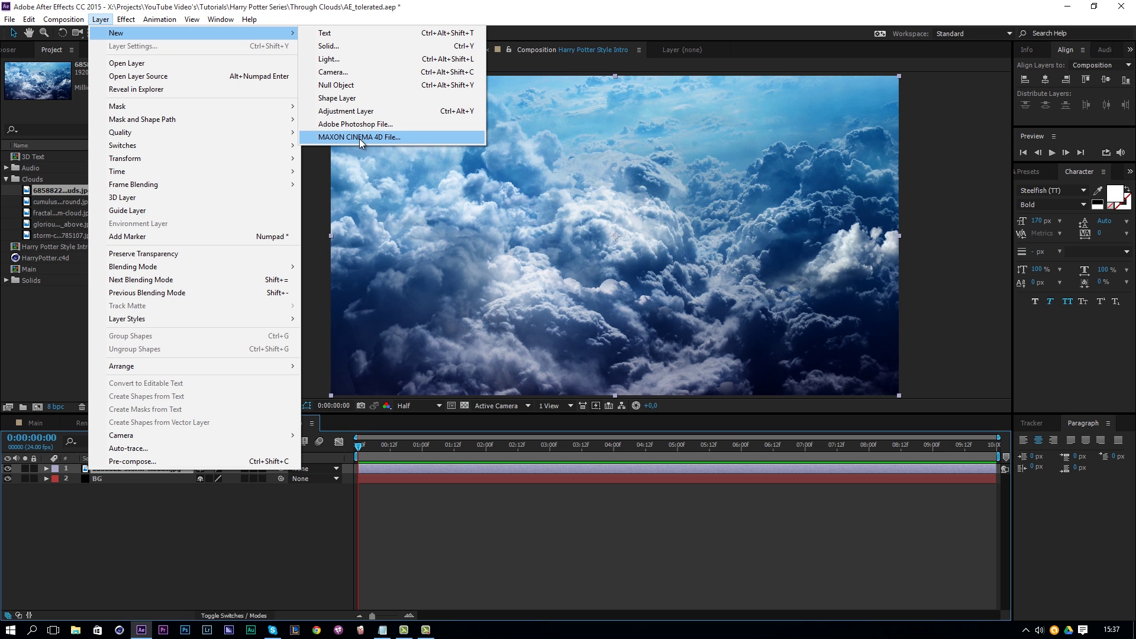
key("Escape")
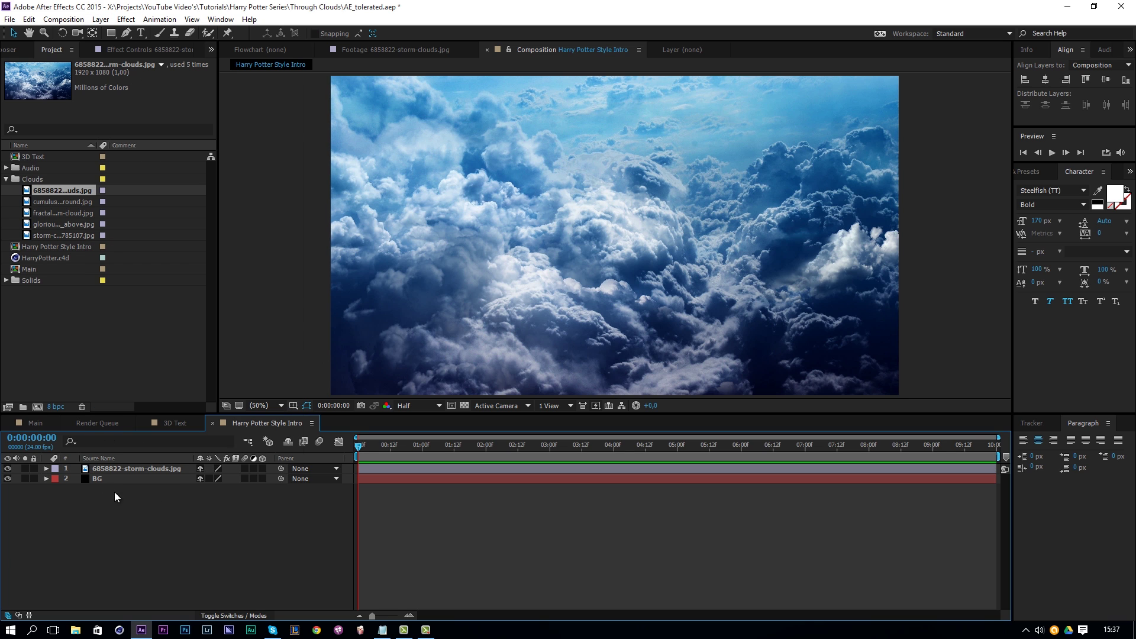
left_click(34, 423)
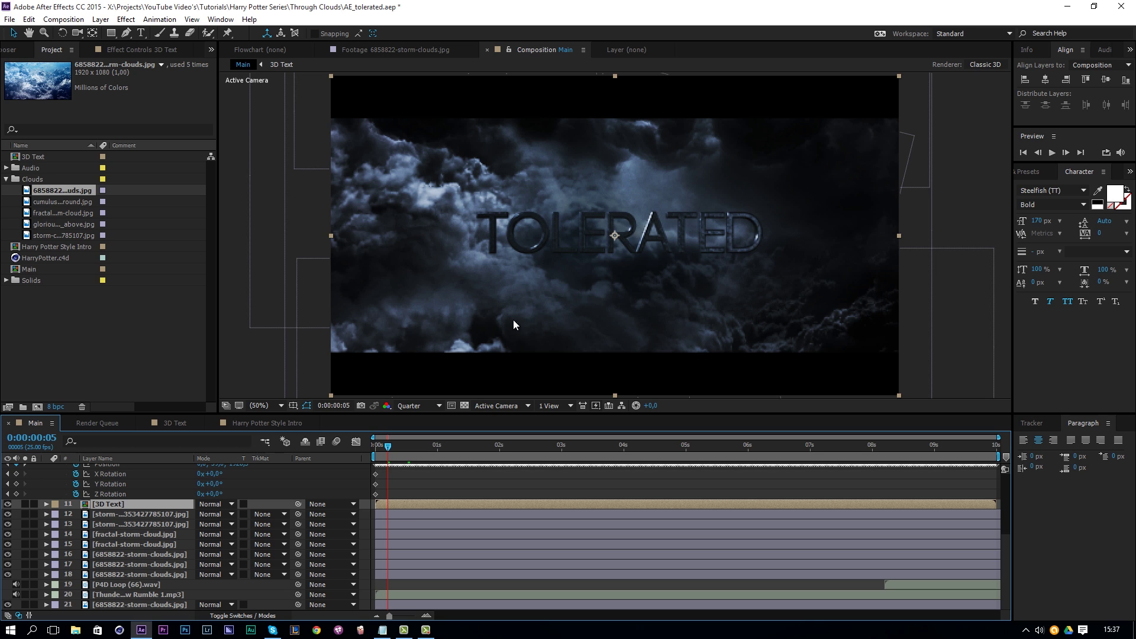
left_click_drag(385, 448, 924, 445)
key("space")
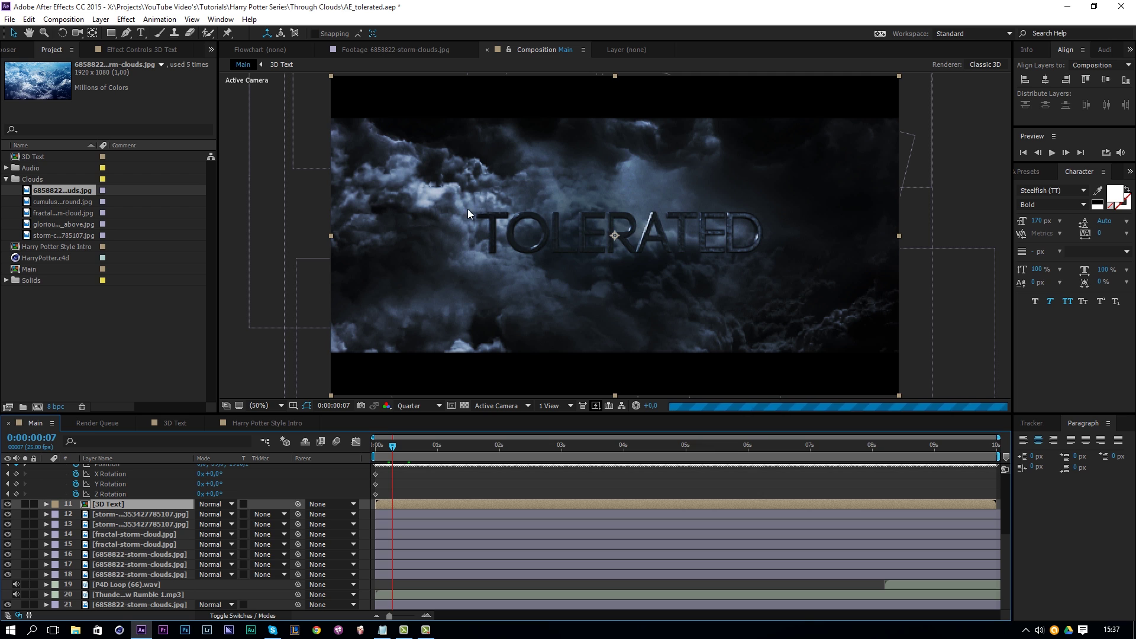
left_click(245, 424)
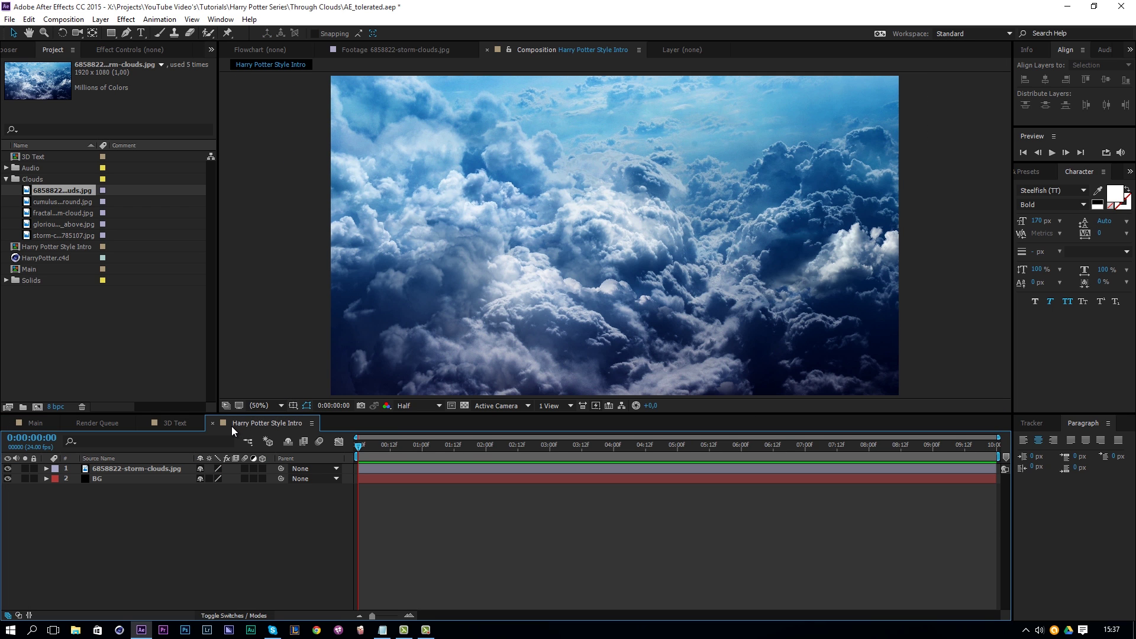
left_click(119, 470)
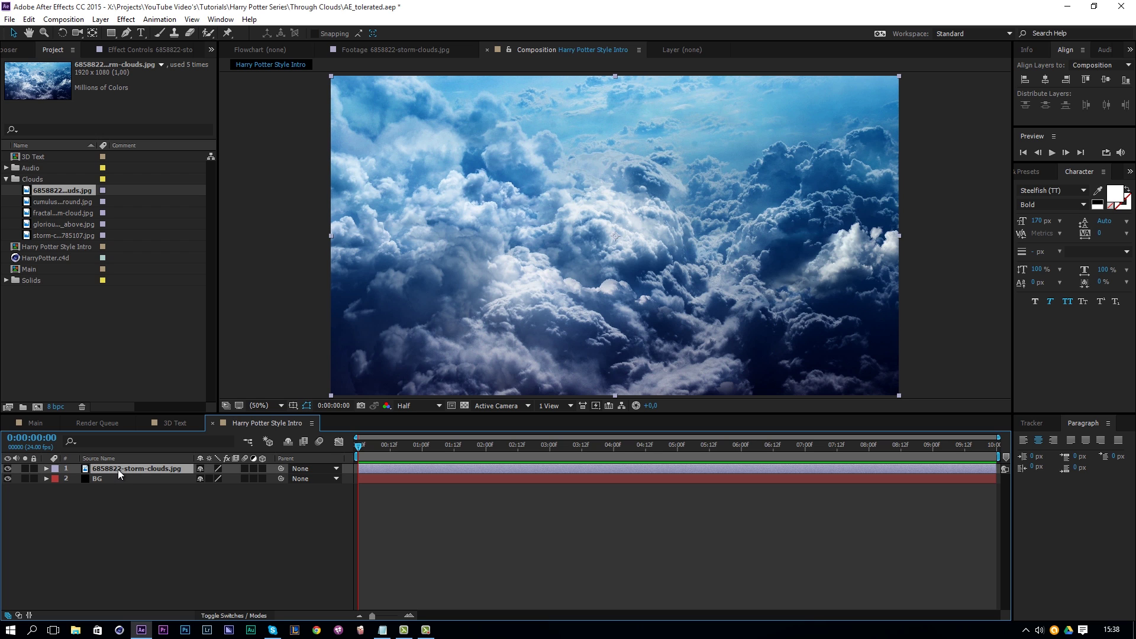
left_click_drag(361, 450, 306, 463)
Step: Create a MAXON CINEMA 4D File layer and save it as Untitled.c4d
left_click(100, 19)
mouse_move(110, 34)
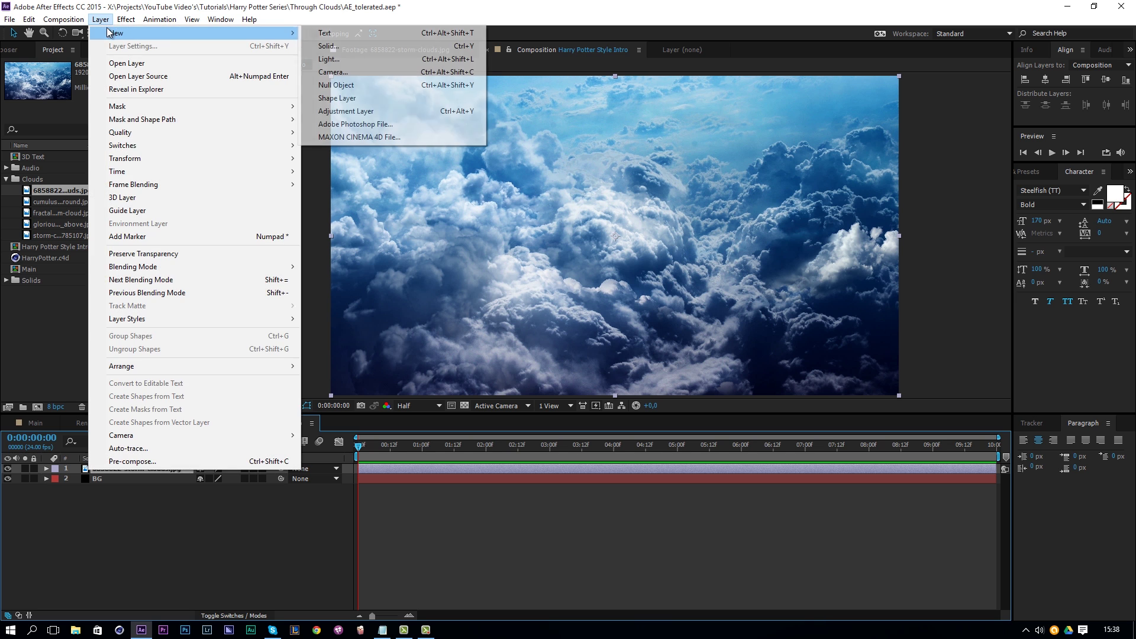
left_click(352, 124)
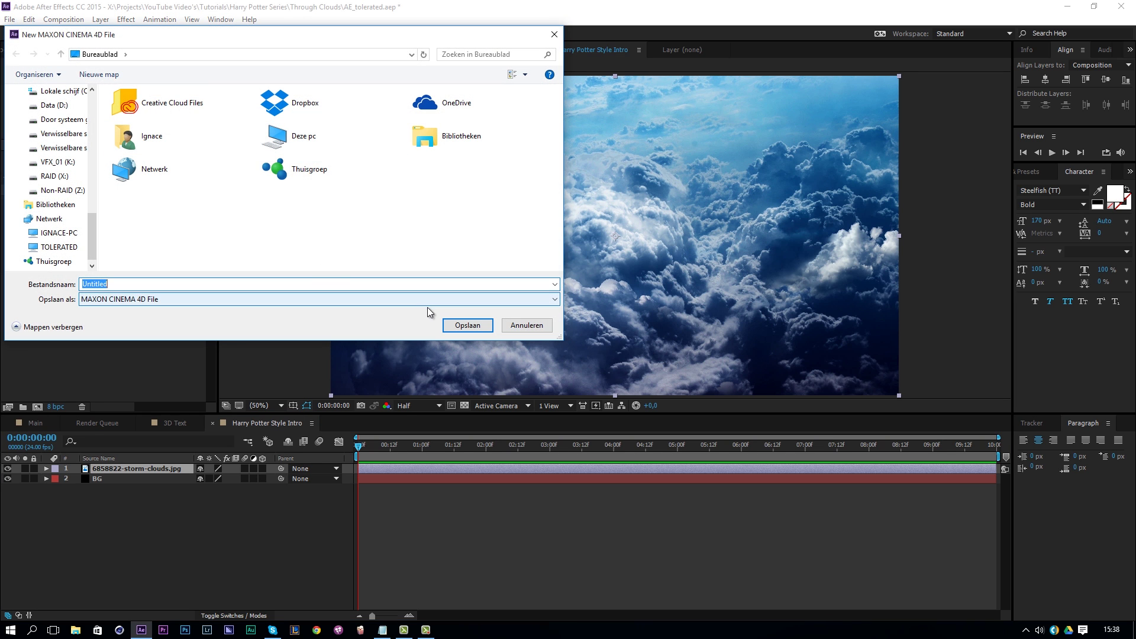
left_click(467, 324)
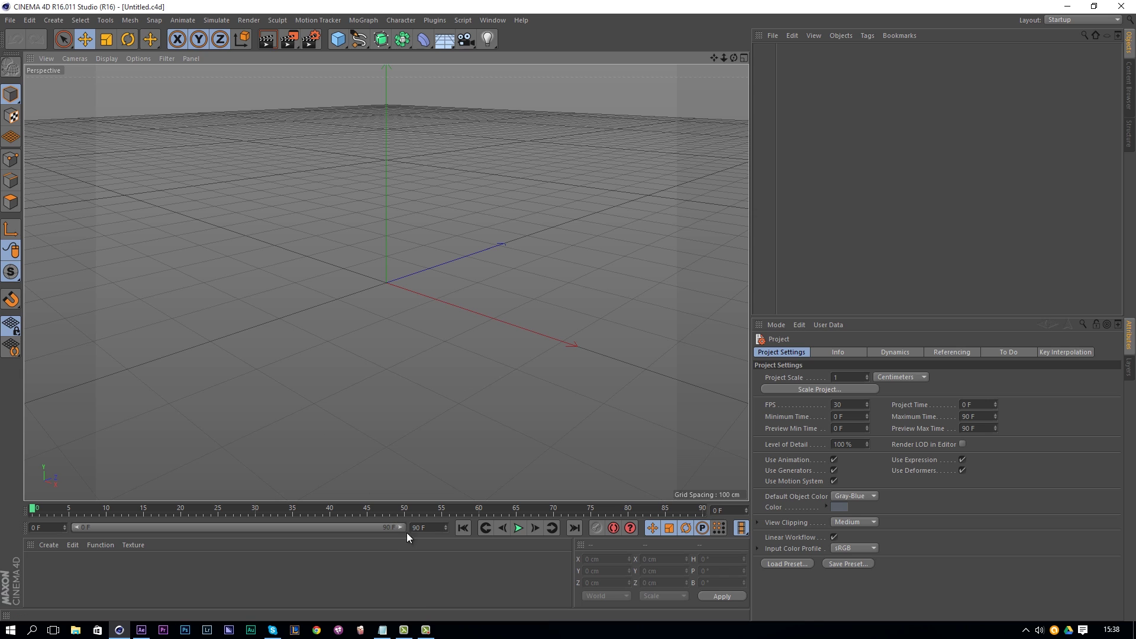
Step: Set the scene's end frame to 300
left_click(431, 524)
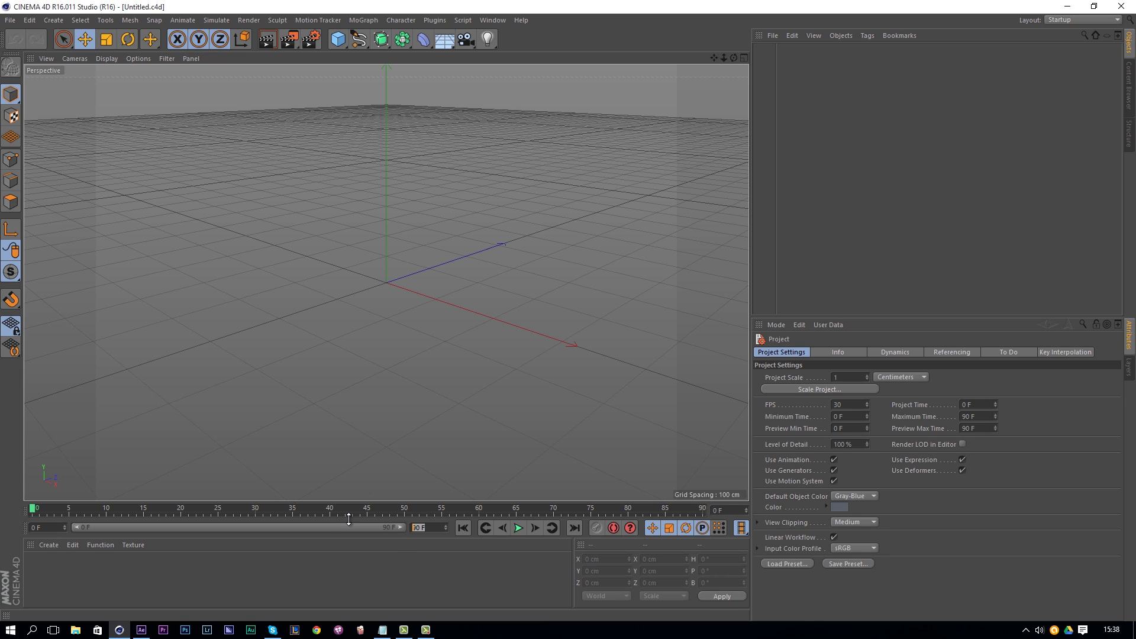
type("300")
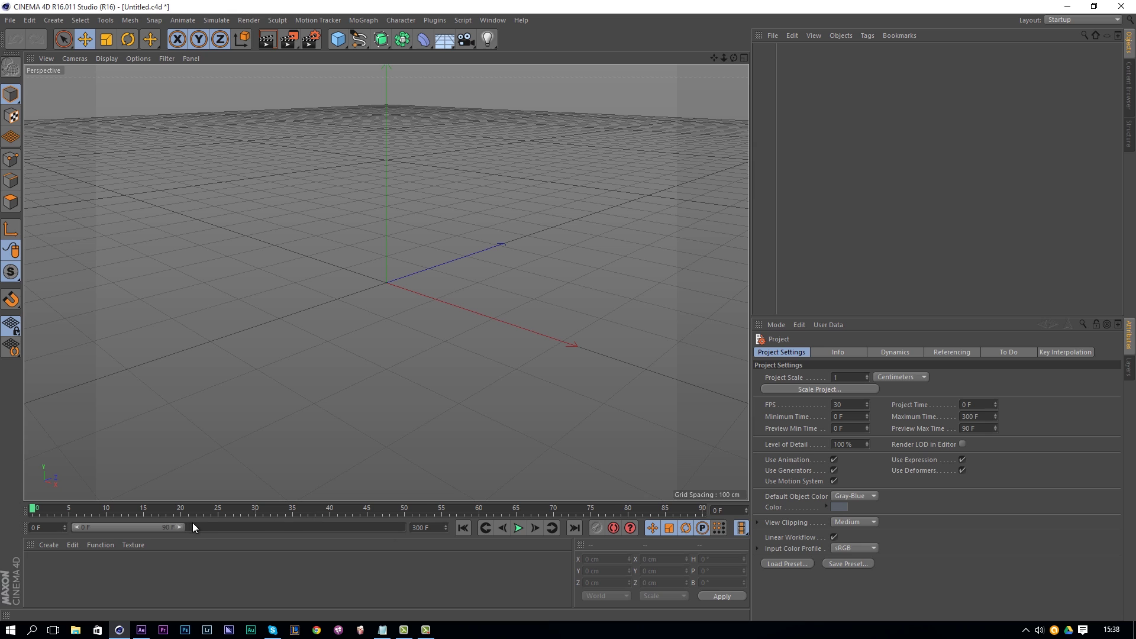
key("Return")
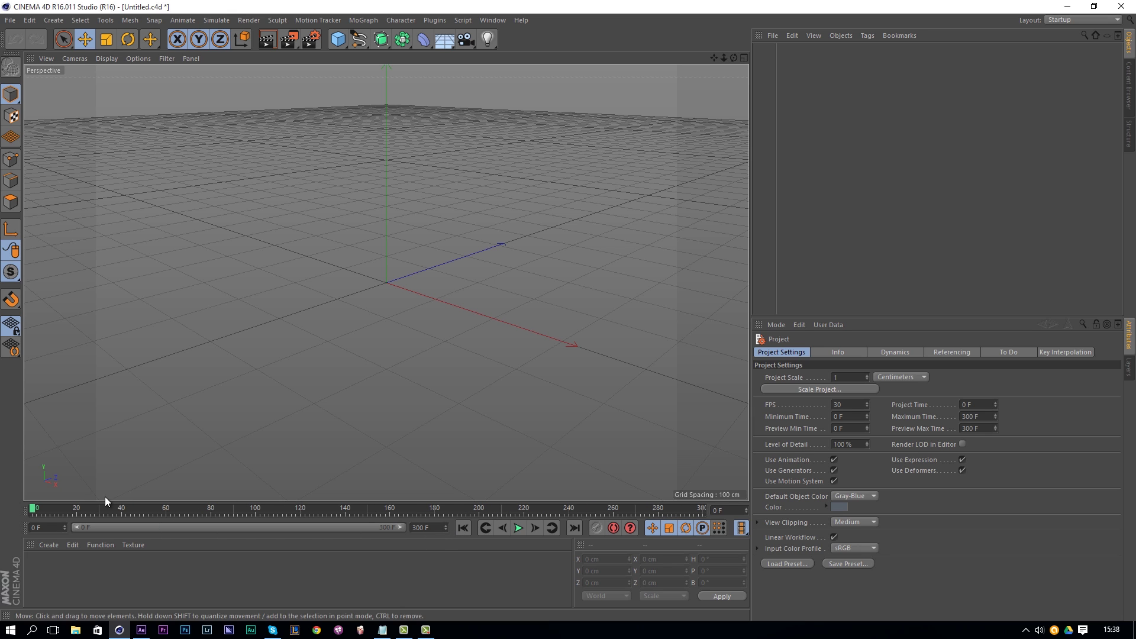
mouse_move(39, 510)
left_mouse_down()
mouse_move(685, 530)
mouse_move(414, 514)
mouse_move(33, 515)
mouse_move(43, 518)
left_mouse_up()
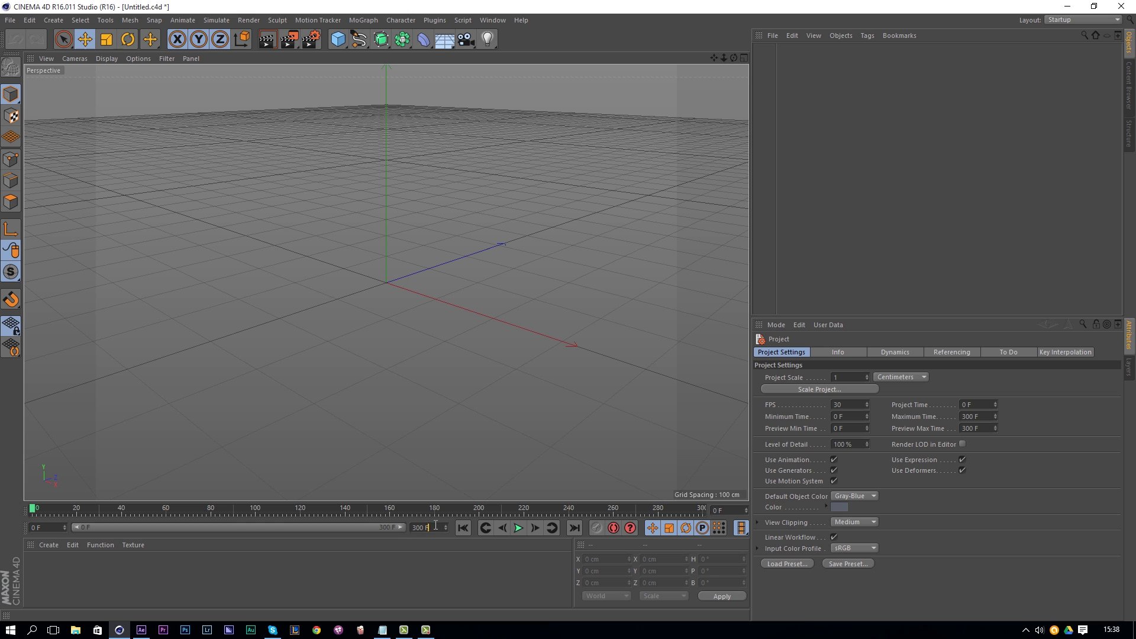
key("Return")
Step: Set the render output width to 1920 and height to 1080
left_click(311, 45)
double_click(246, 62)
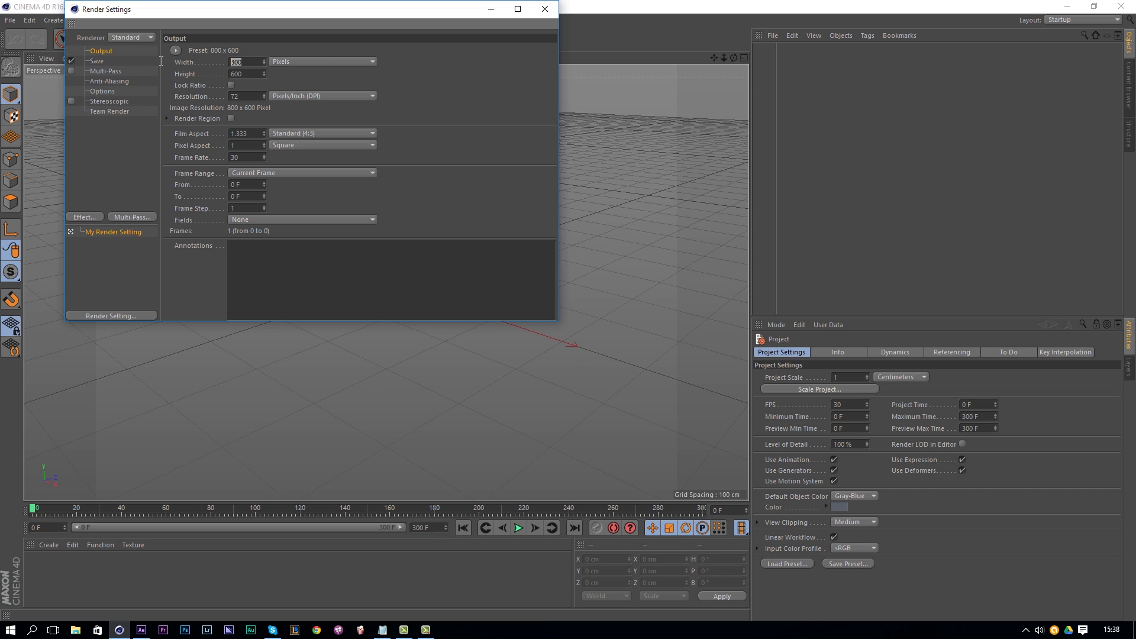
type("1920")
key("Tab")
type("1080")
key("Tab")
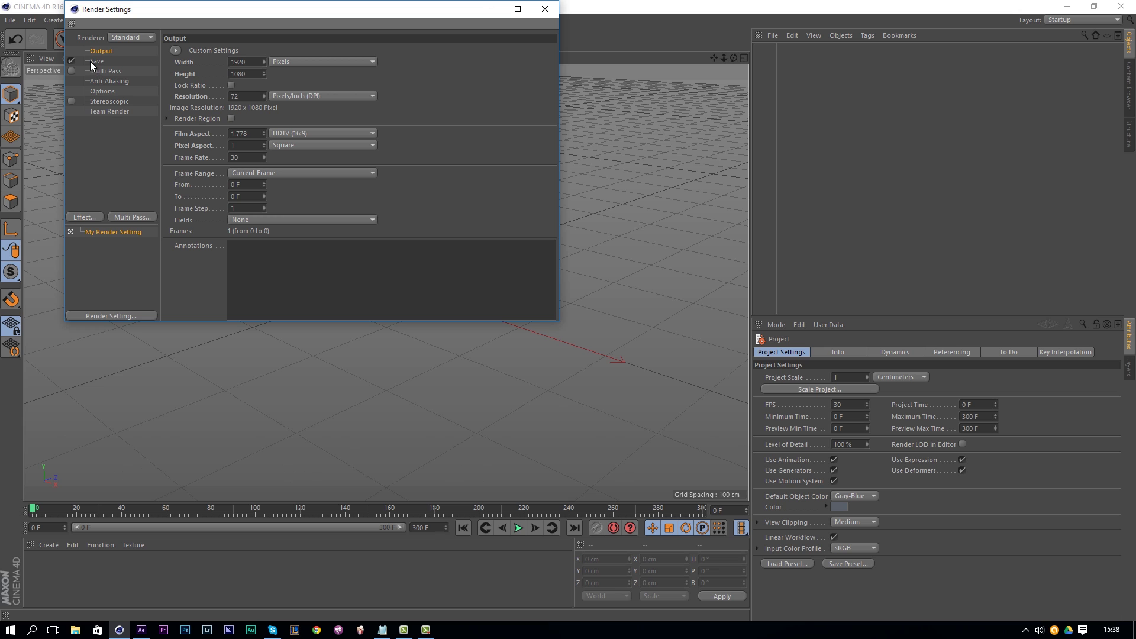
left_click(543, 9)
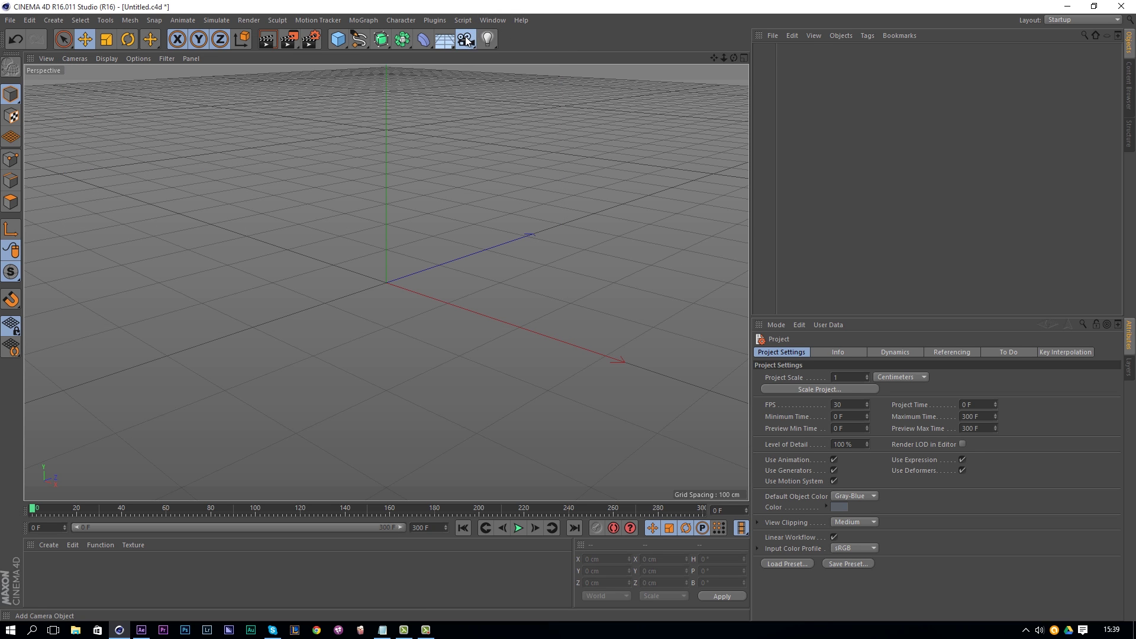
Step: Add a camera and look through it in the viewport
left_click(465, 40)
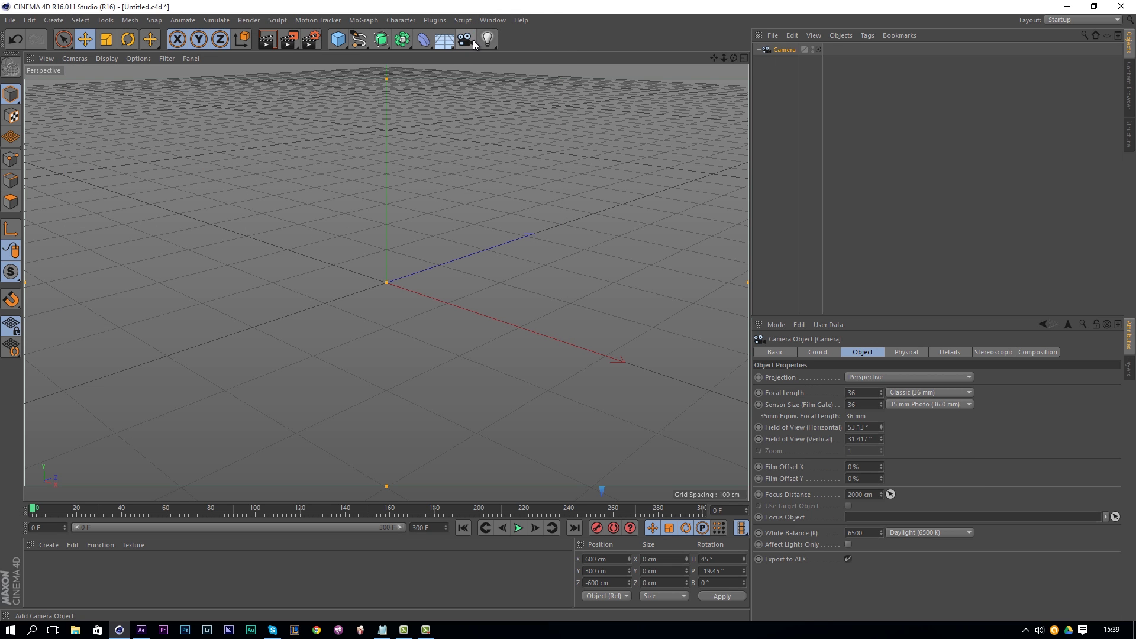
left_click(817, 49)
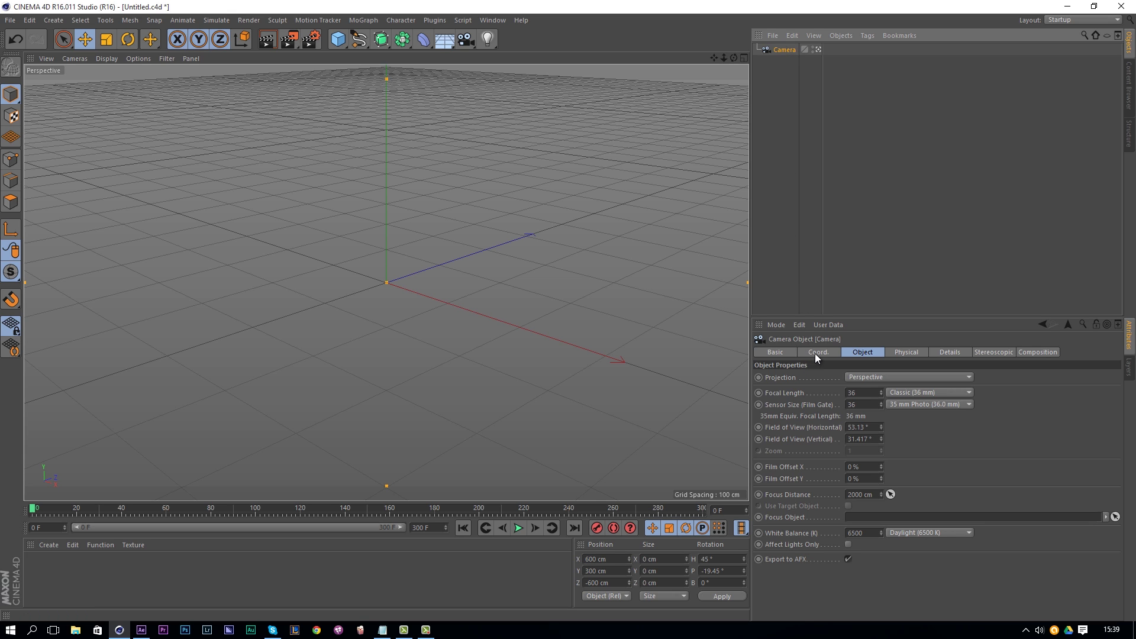
left_click(825, 353)
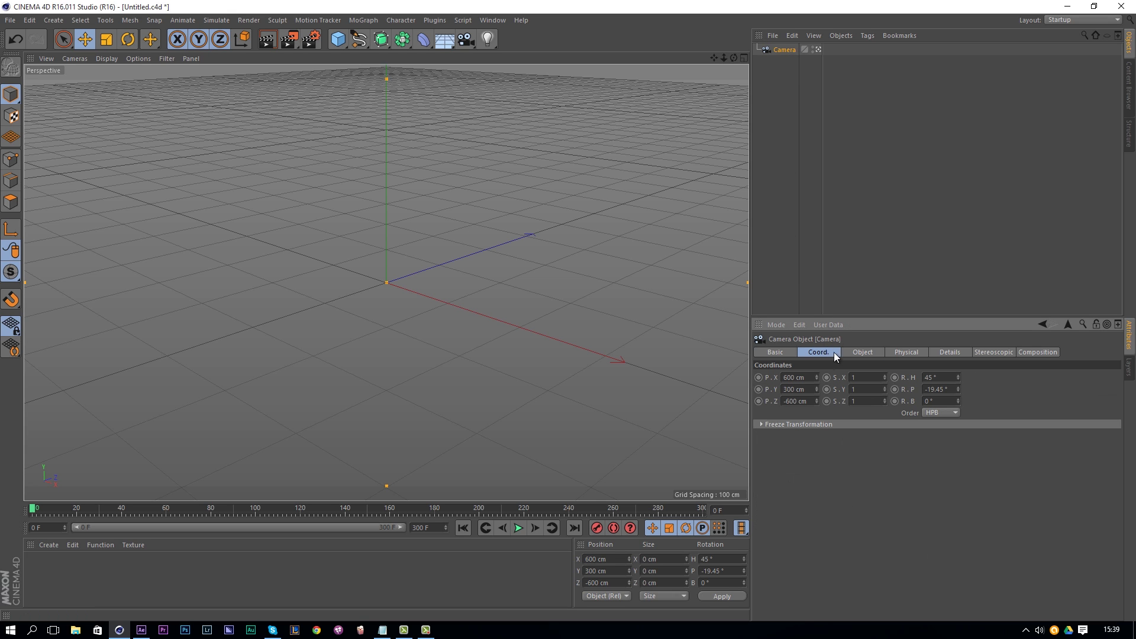
left_click(780, 69)
left_click(781, 52)
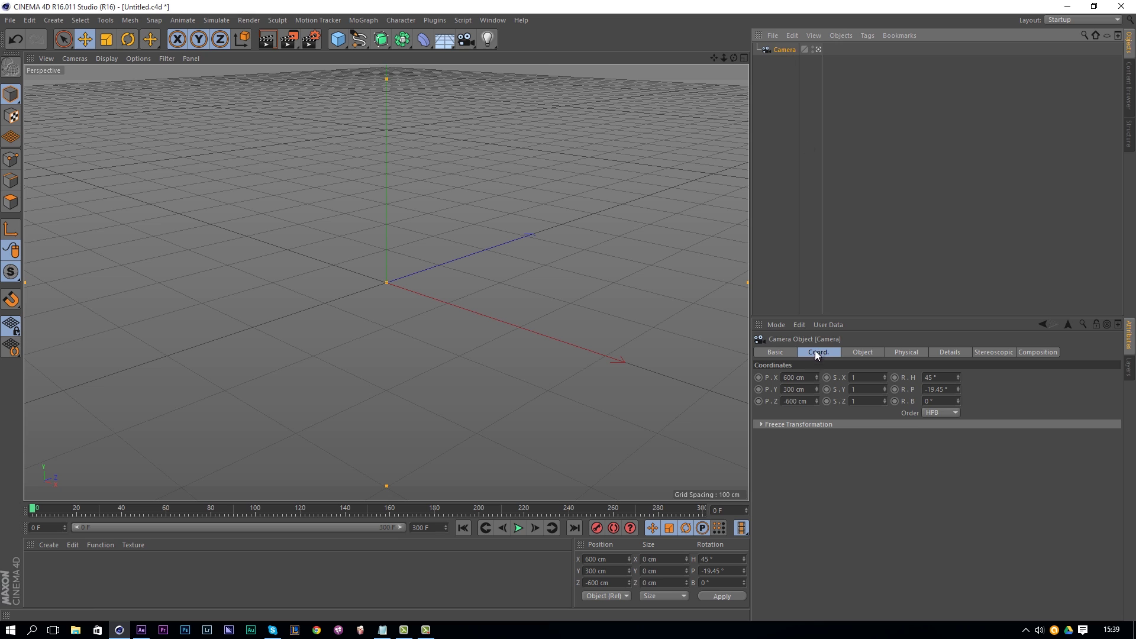
Step: Zero the camera's heading and pitch rotation
left_click(936, 380)
key("BackSpace")
key("BackSpace")
type("0")
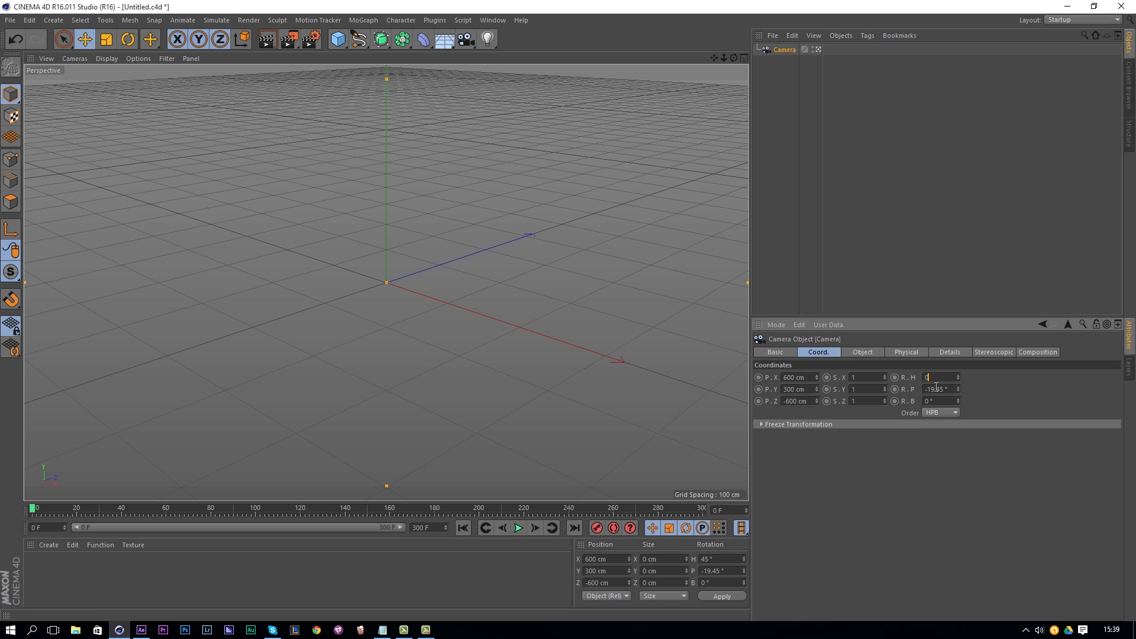
key("Tab")
type("0")
key("Return")
Step: Set the camera position to X 0, Y 0 and pull Z back to -1257 cm
double_click(796, 378)
type("0")
key("Return")
double_click(798, 390)
type("0")
key("Return")
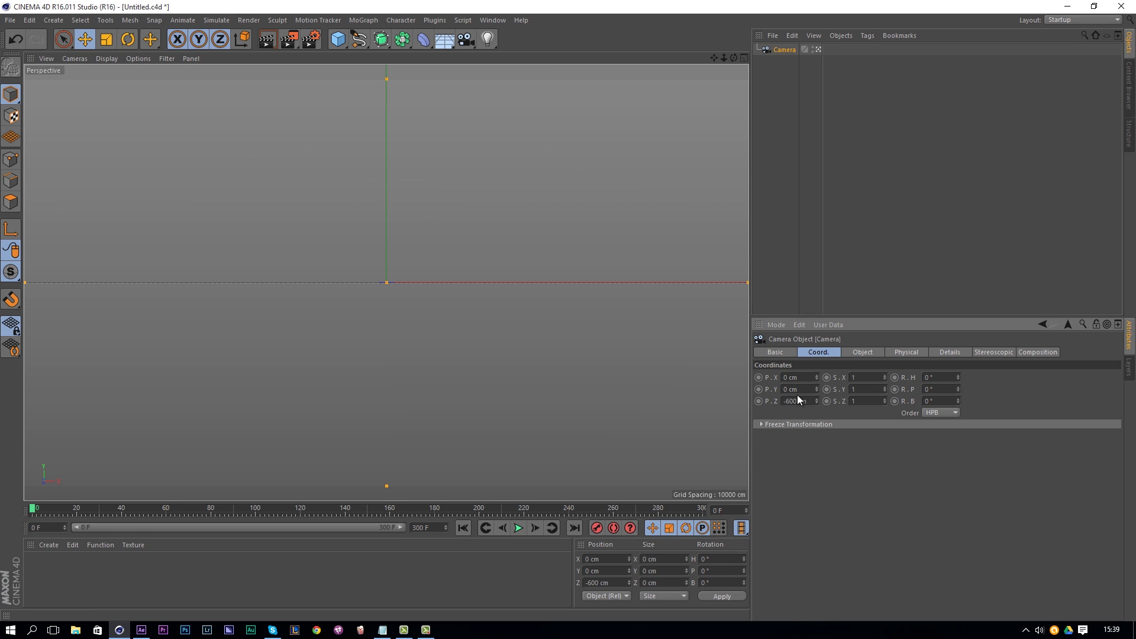
double_click(795, 401)
type("0")
key("Return")
left_click_drag(818, 399, 818, 402)
Step: Add a MoText object from the MoGraph menu
left_click(359, 21)
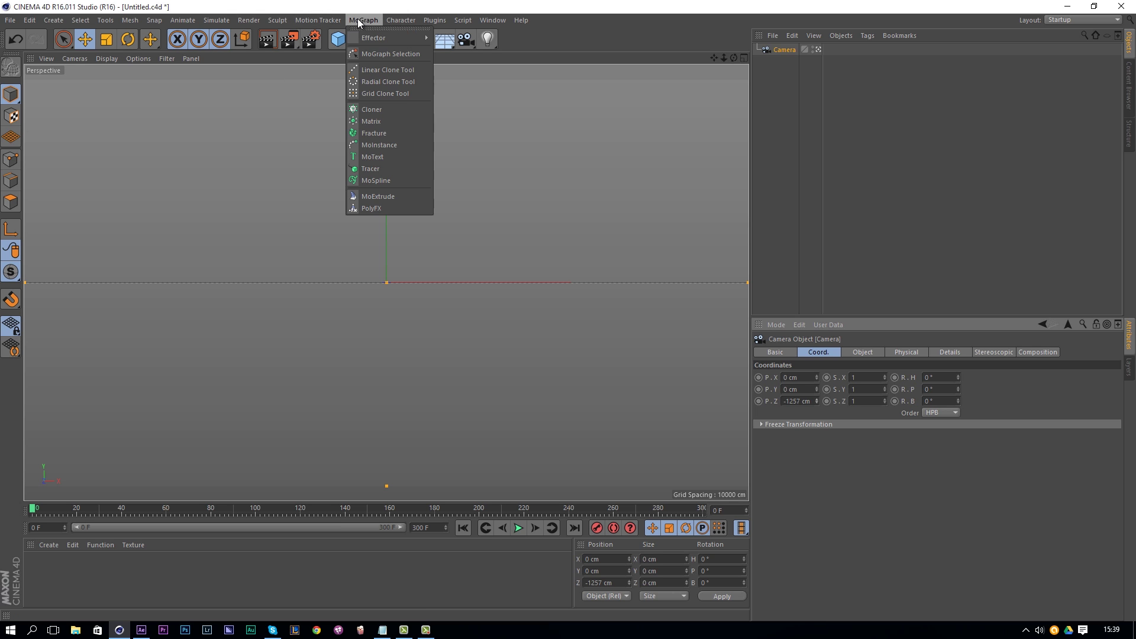
left_click(371, 158)
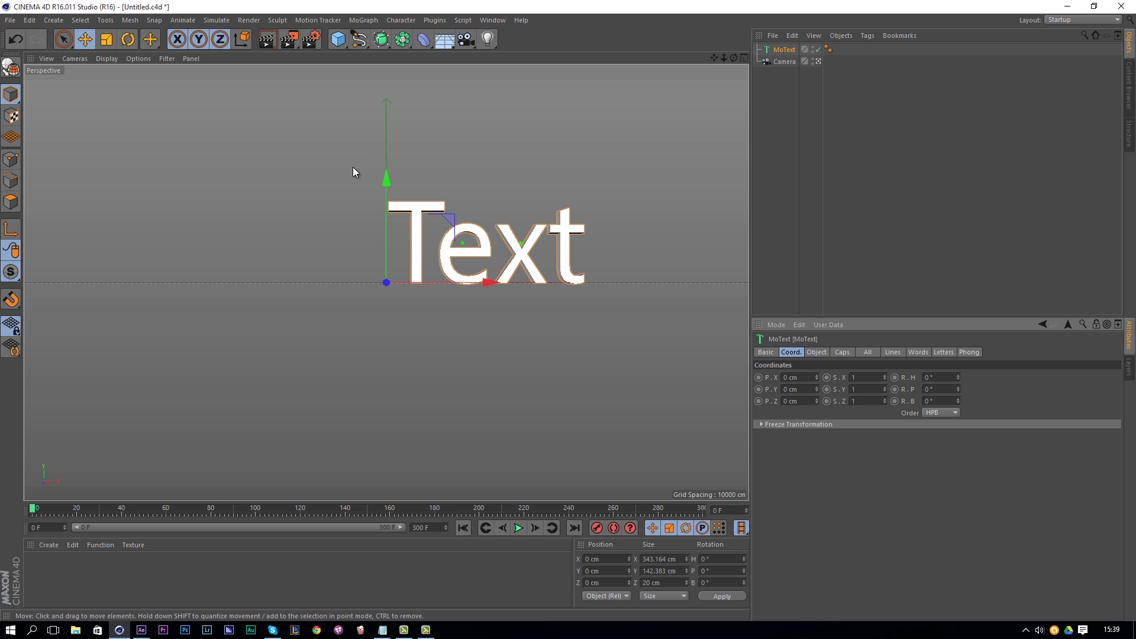
left_click(815, 351)
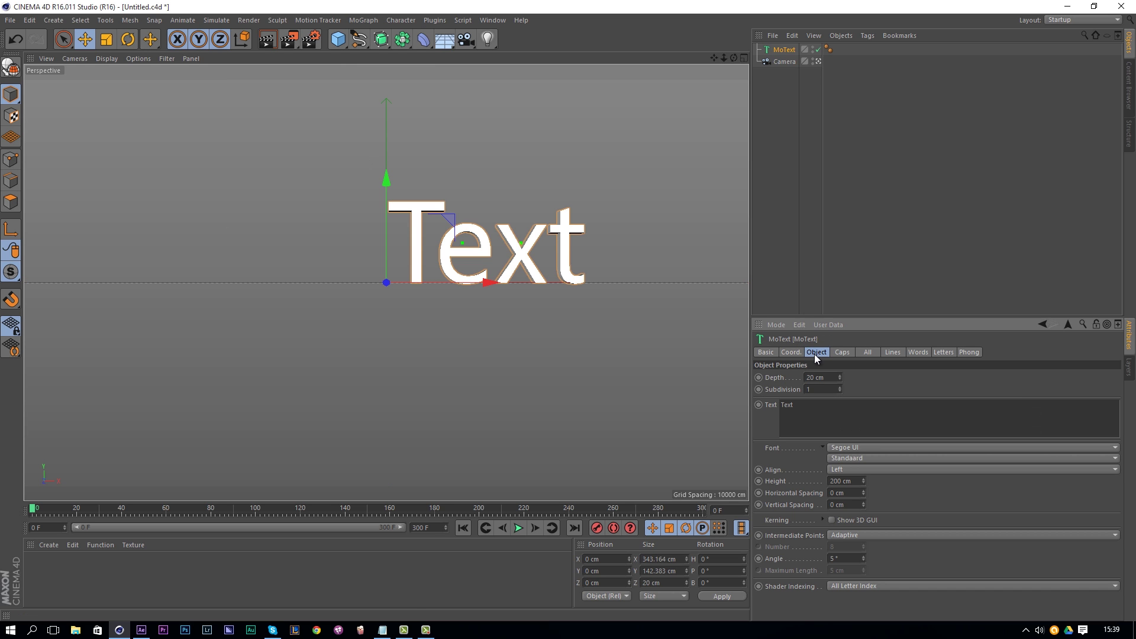
Step: Change the MoText font from Segoe UI to Code Bold
left_click(850, 448)
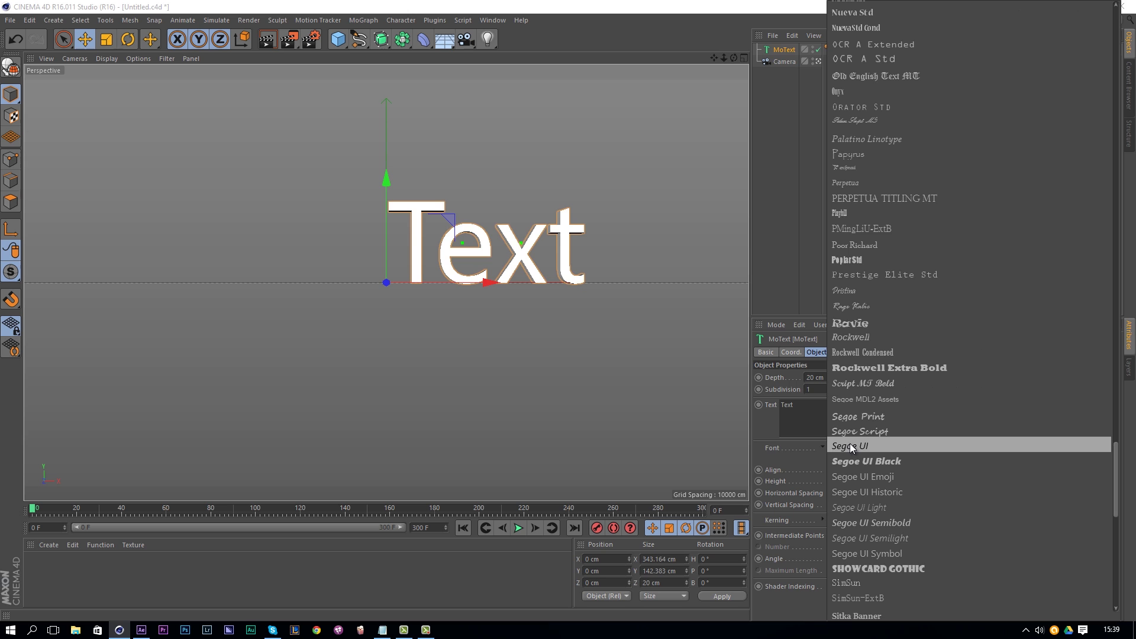
left_click(850, 442)
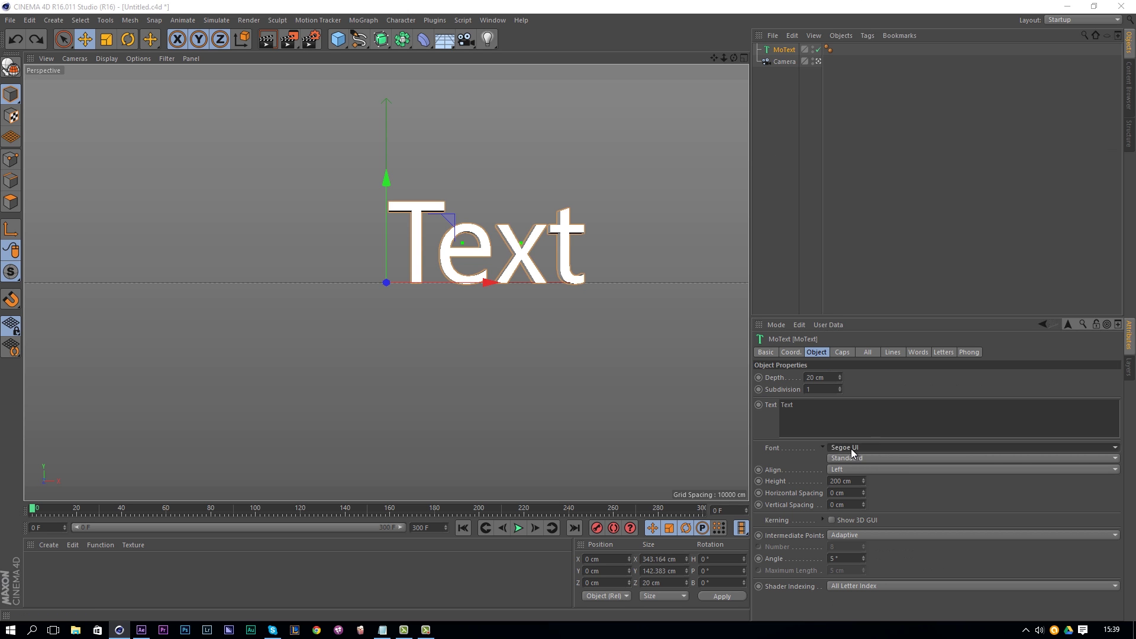
left_click(852, 448)
scroll(883, 375, "up", 20)
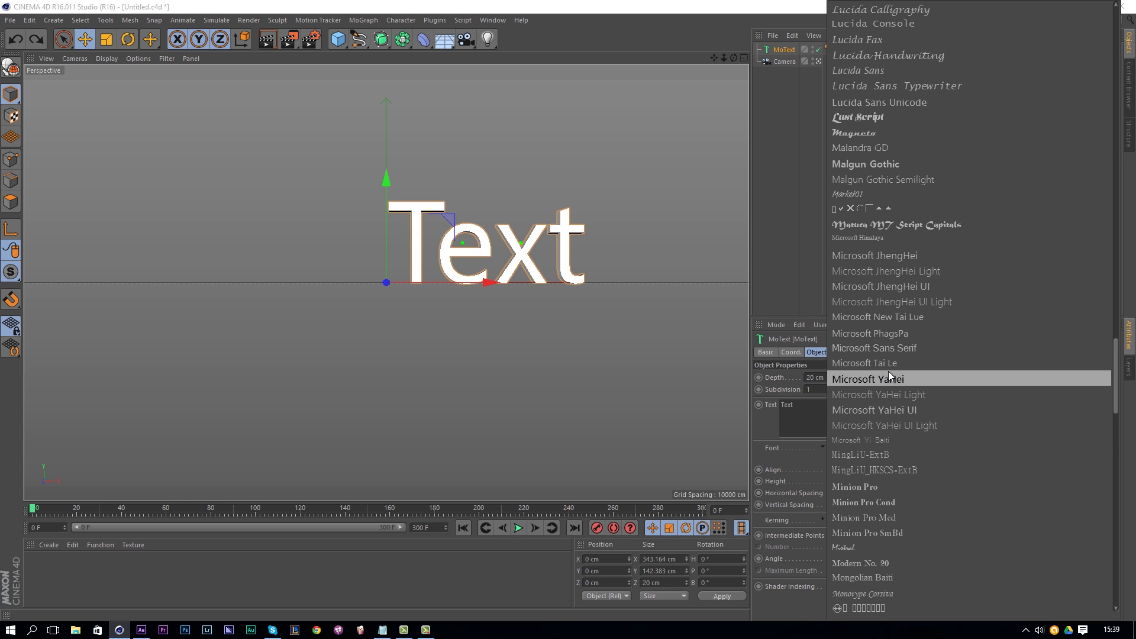
scroll(889, 371, "up", 15)
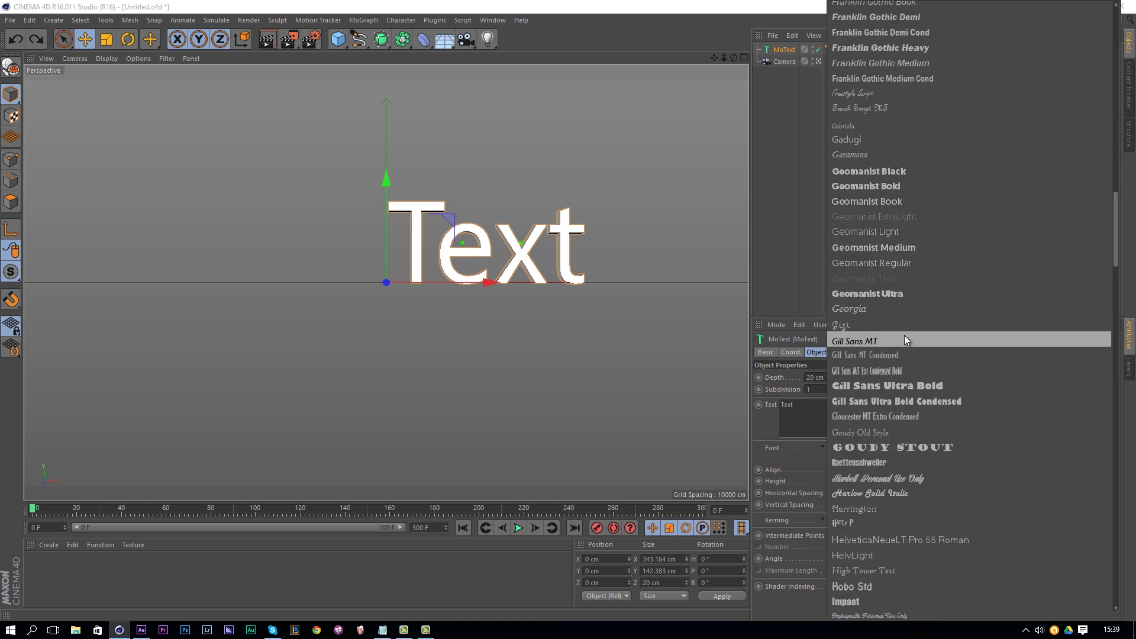
scroll(904, 335, "up", 15)
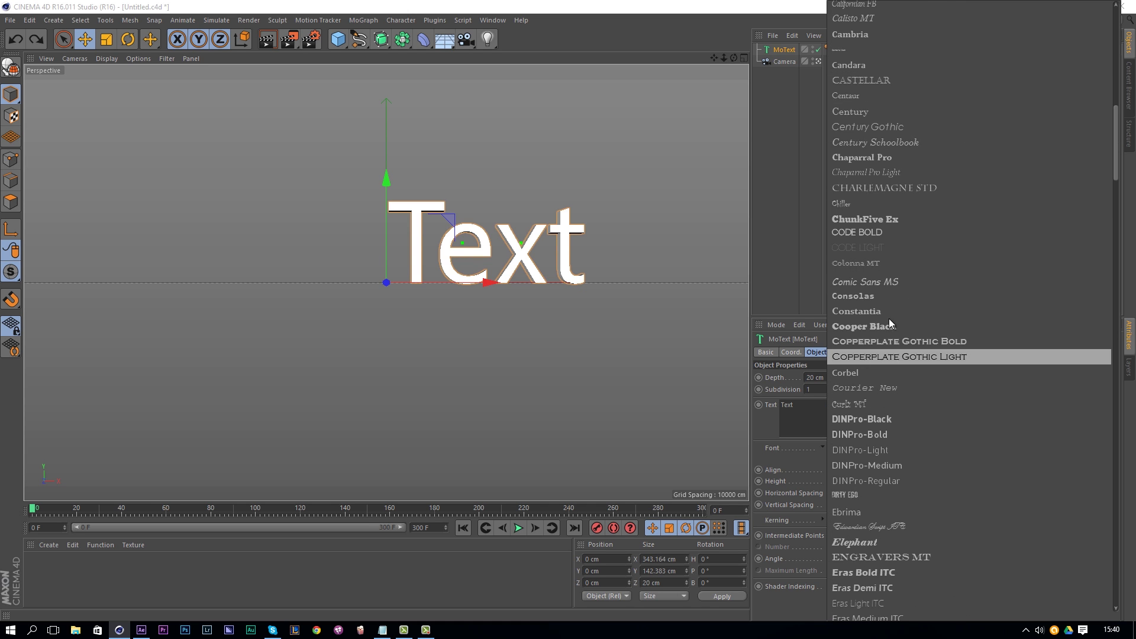
left_click(876, 233)
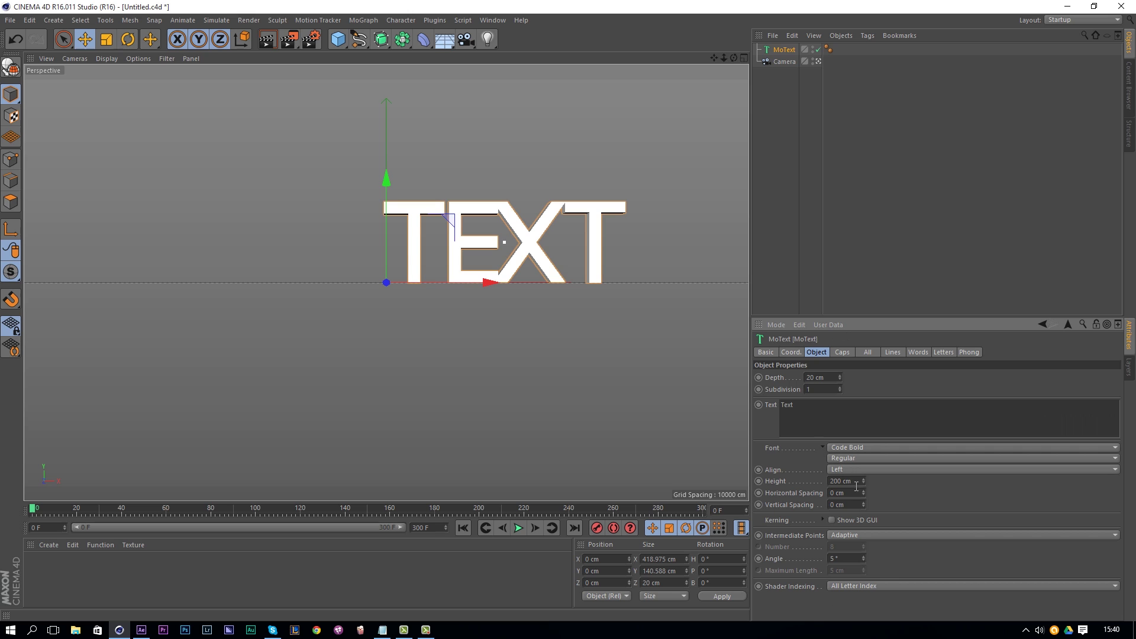
Step: Give the MoText 15 cm horizontal spacing, the word TOLERATED, Middle alignment and 60 cm depth
left_click_drag(861, 492, 861, 492)
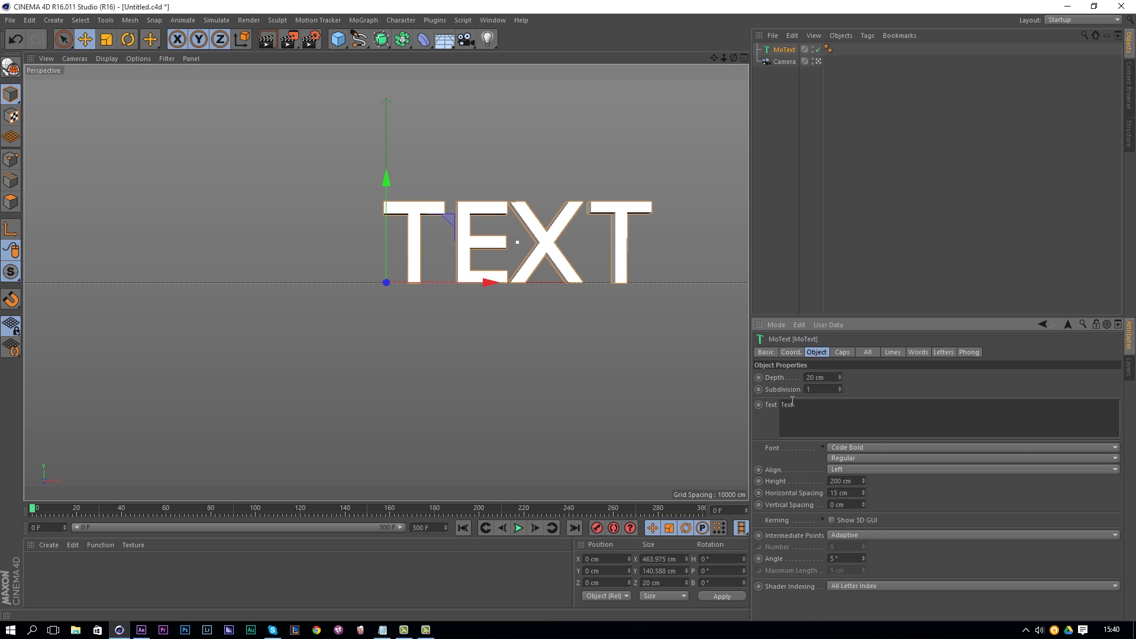
key("BackSpace")
key("BackSpace")
key("BackSpace")
type("OLERATED")
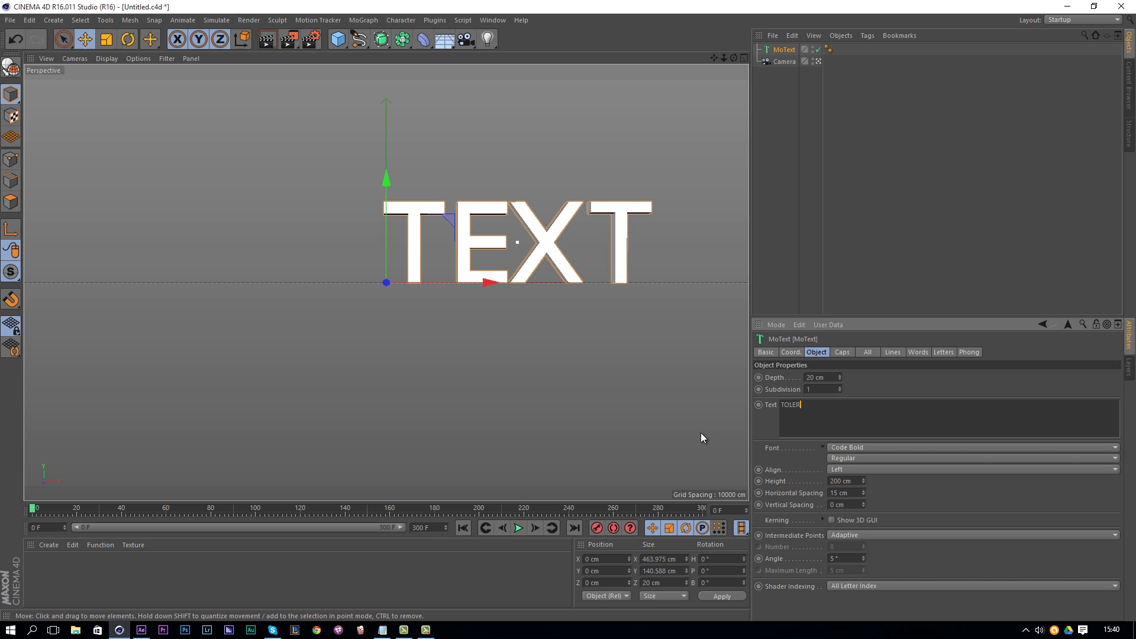
left_click(834, 471)
left_click(843, 482)
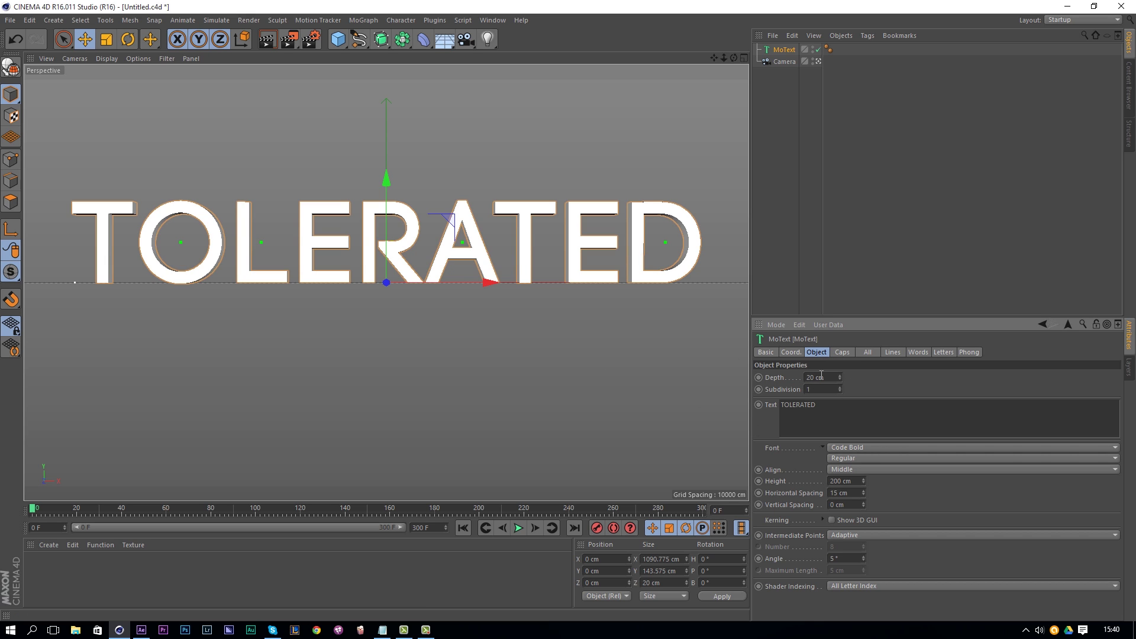
left_click_drag(823, 377, 754, 367)
type("60")
key("Return")
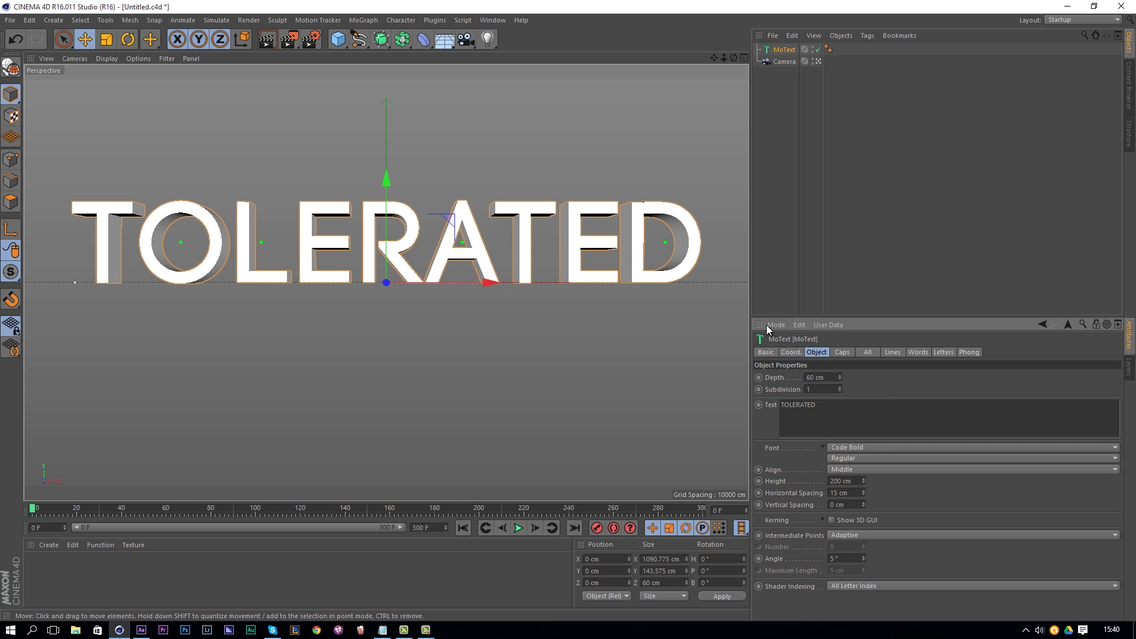
Step: Set both the start and end caps to Fillet Cap
left_click(843, 353)
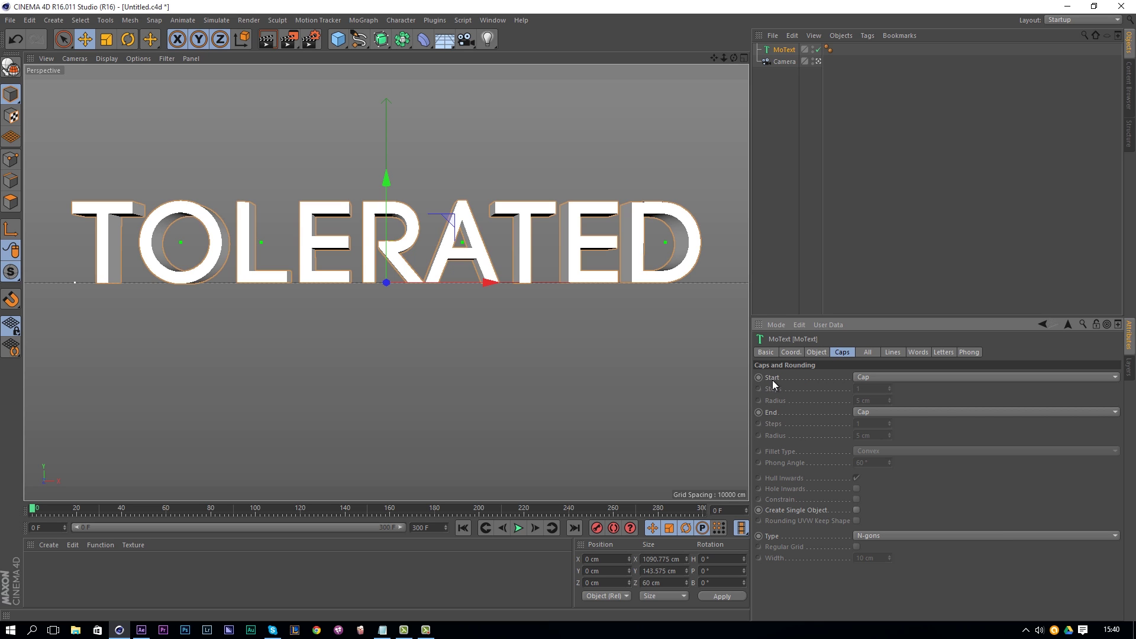
left_click(864, 376)
left_click(868, 423)
left_click(875, 412)
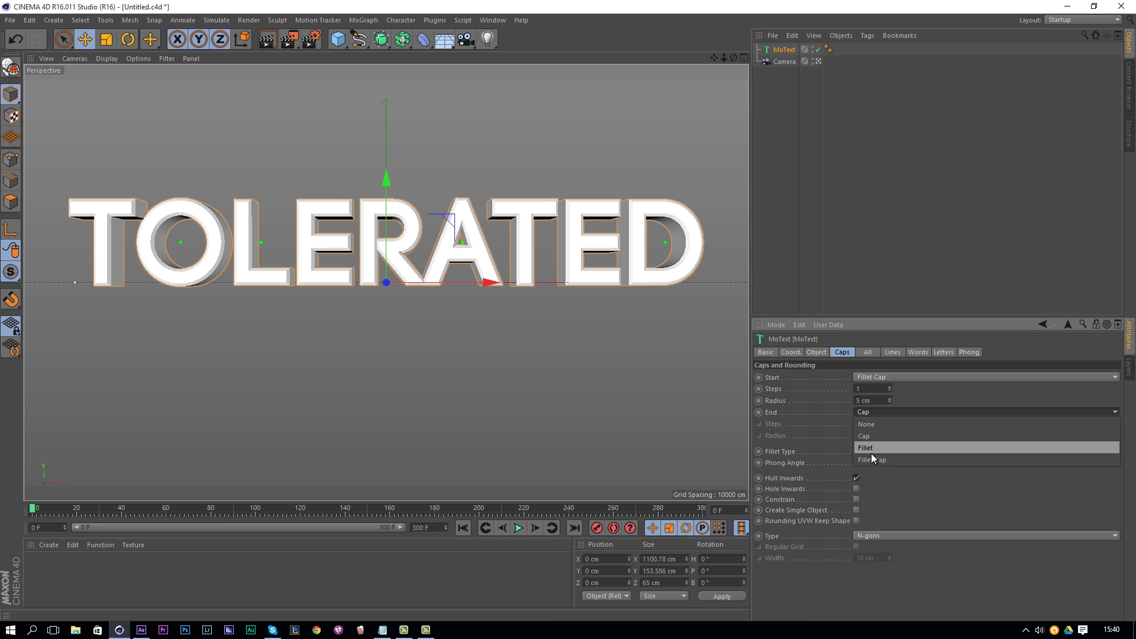
left_click(872, 459)
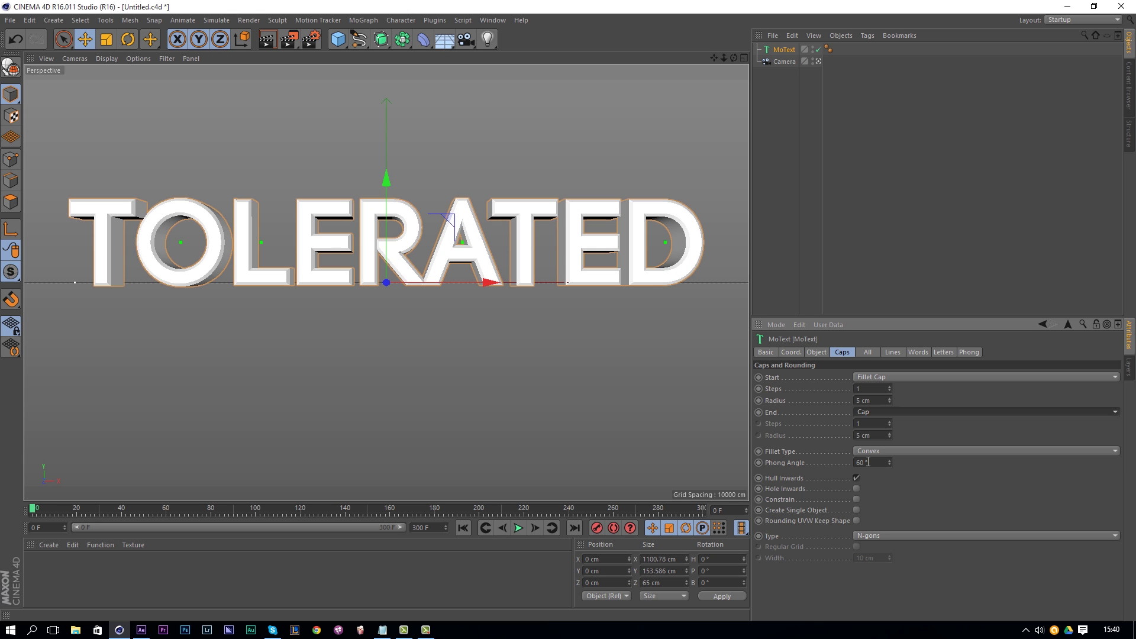
Step: Set the start and end fillet radii to 2 cm and enable Constrain
double_click(875, 399)
type("2")
key("Return")
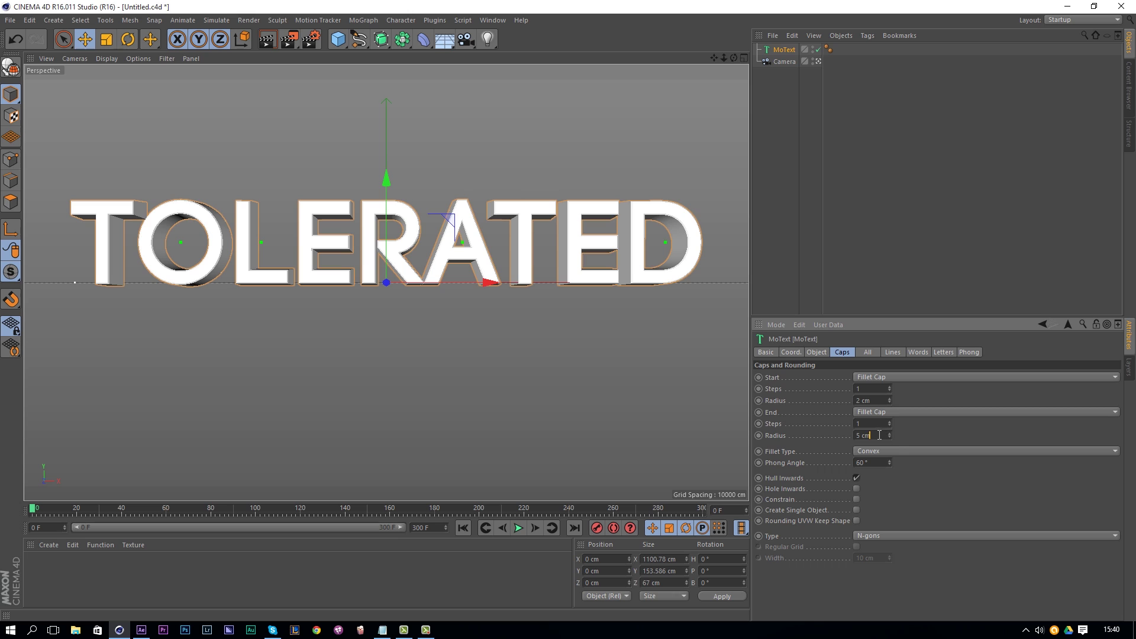
double_click(878, 436)
type("2")
key("Return")
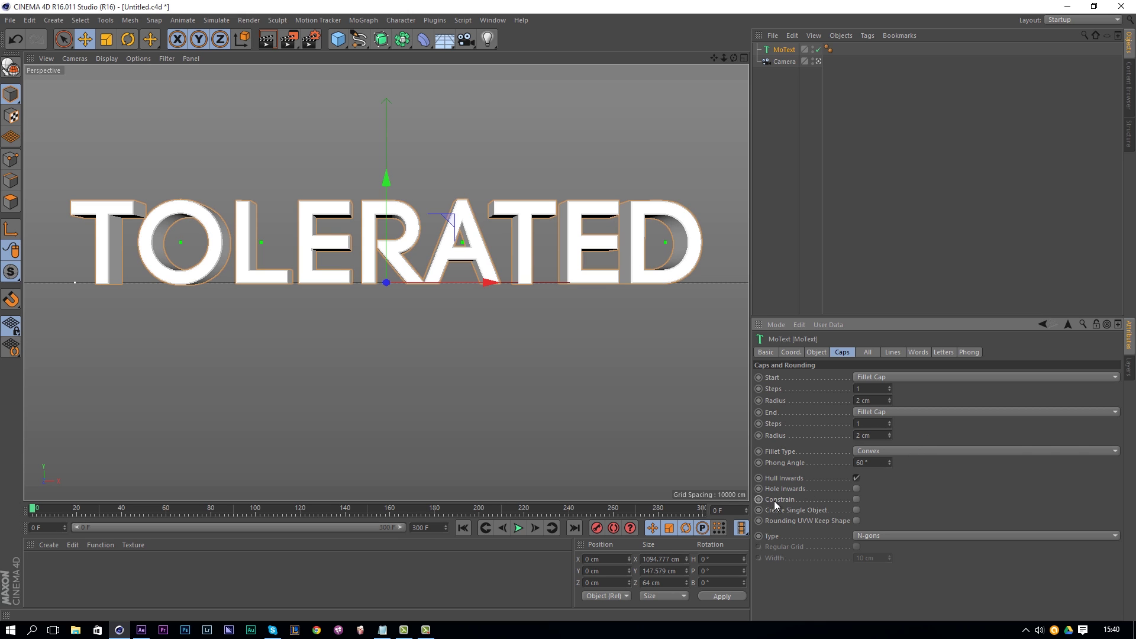
left_click(857, 499)
left_click(856, 500)
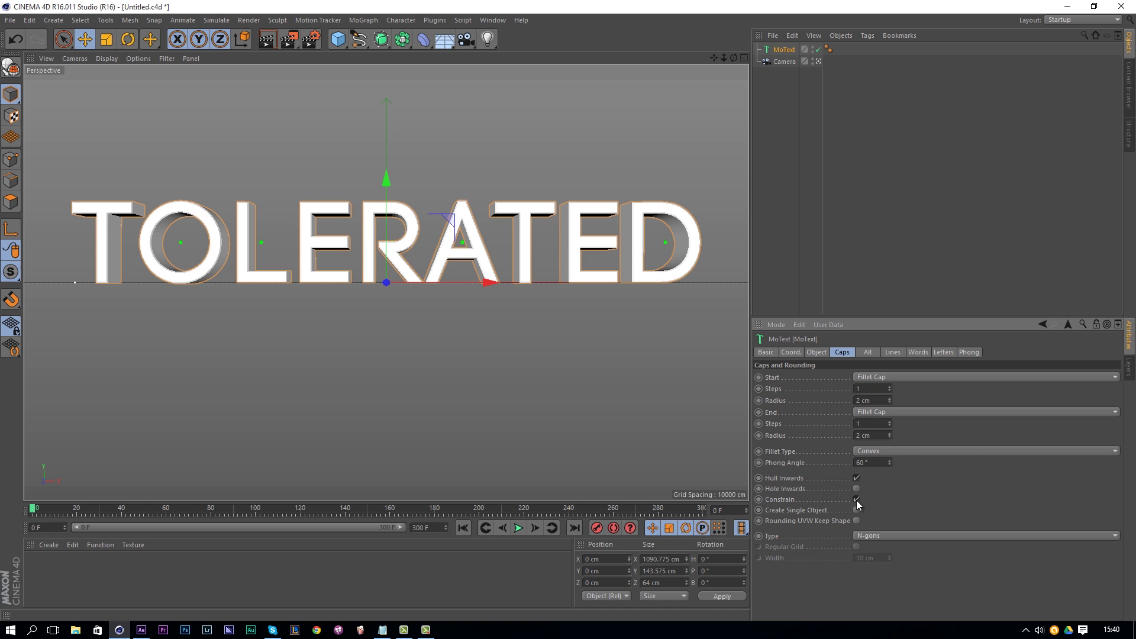
left_click(857, 499)
left_click(856, 500)
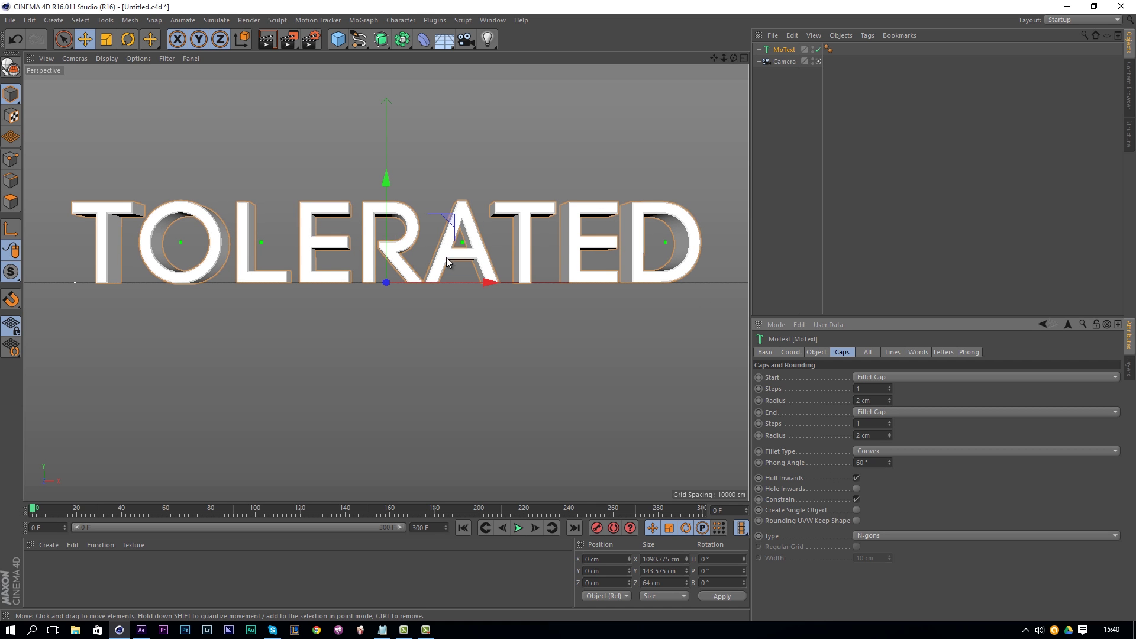
Step: Switch to the scene camera, then zoom and orbit in close to the rounded R and A letters
left_click(819, 61)
scroll(505, 206, "up", 10)
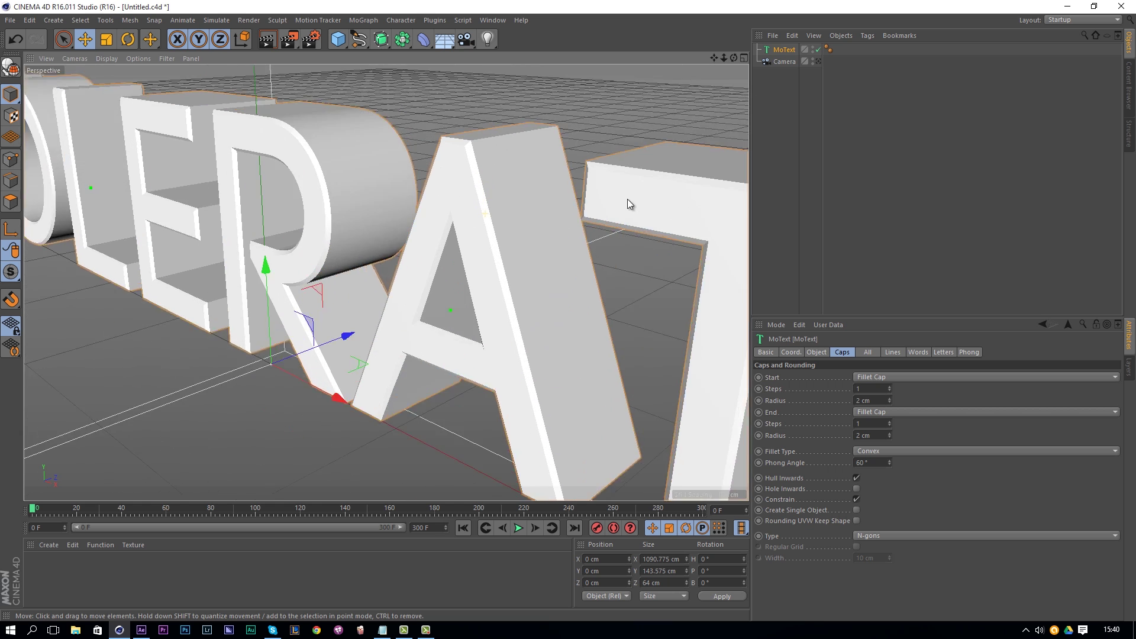
left_click_drag(696, 214, 544, 239)
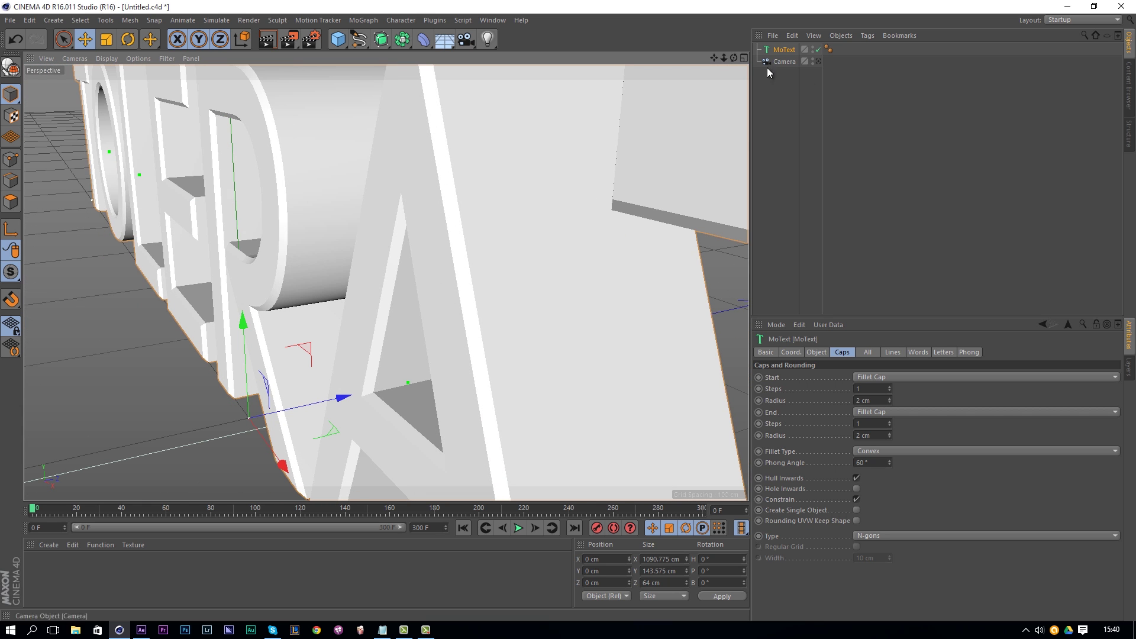
left_click_drag(510, 318, 491, 224)
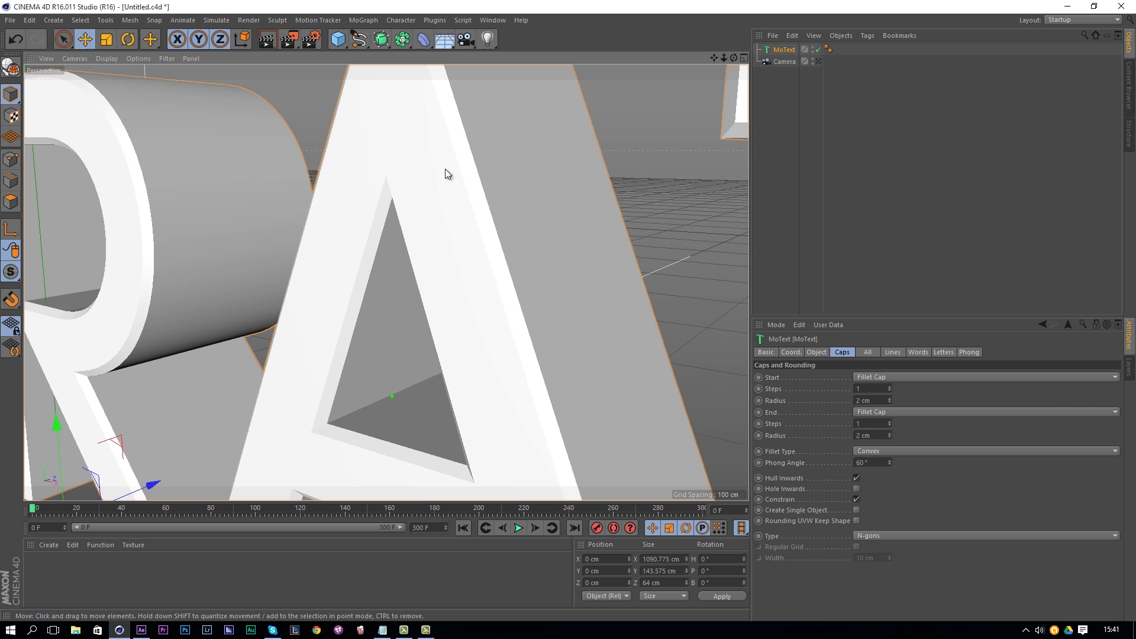
Step: Add a Connect generator and drop the MoText inside it
left_click(402, 39)
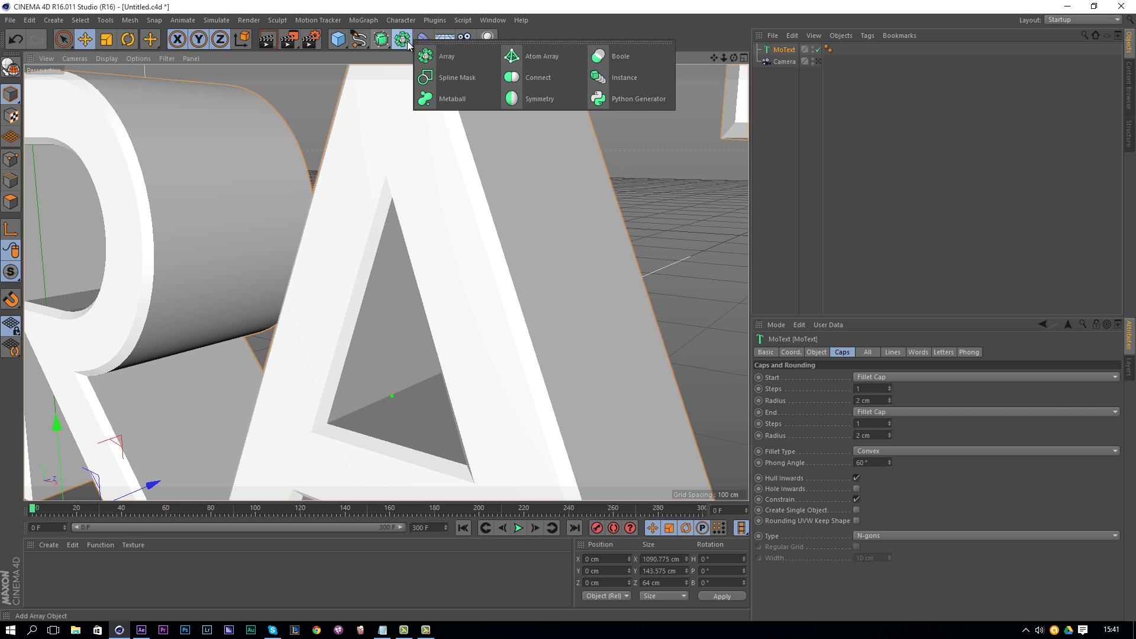
left_click(537, 78)
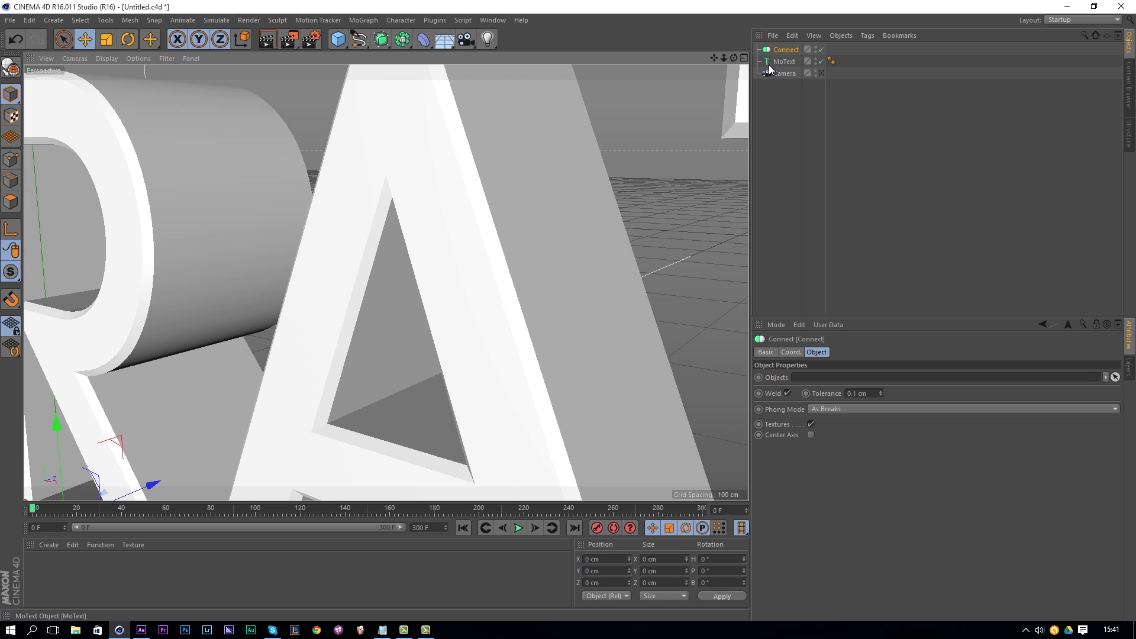
left_click_drag(780, 66, 784, 48)
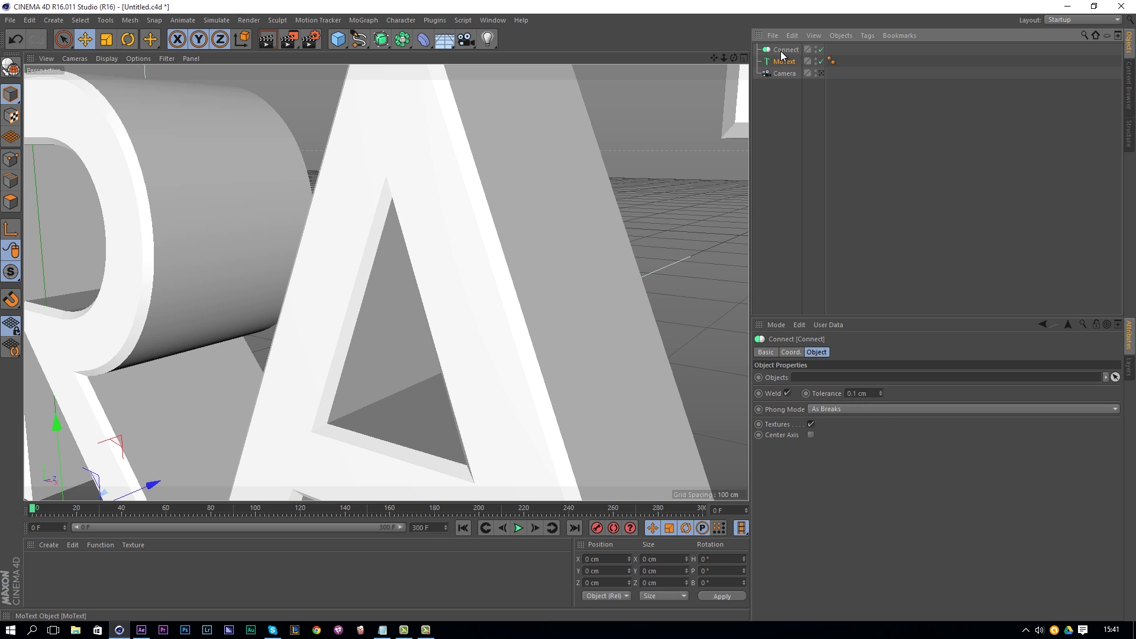
Step: Group the Connect object under a new Null and expand the Null
left_click(784, 50)
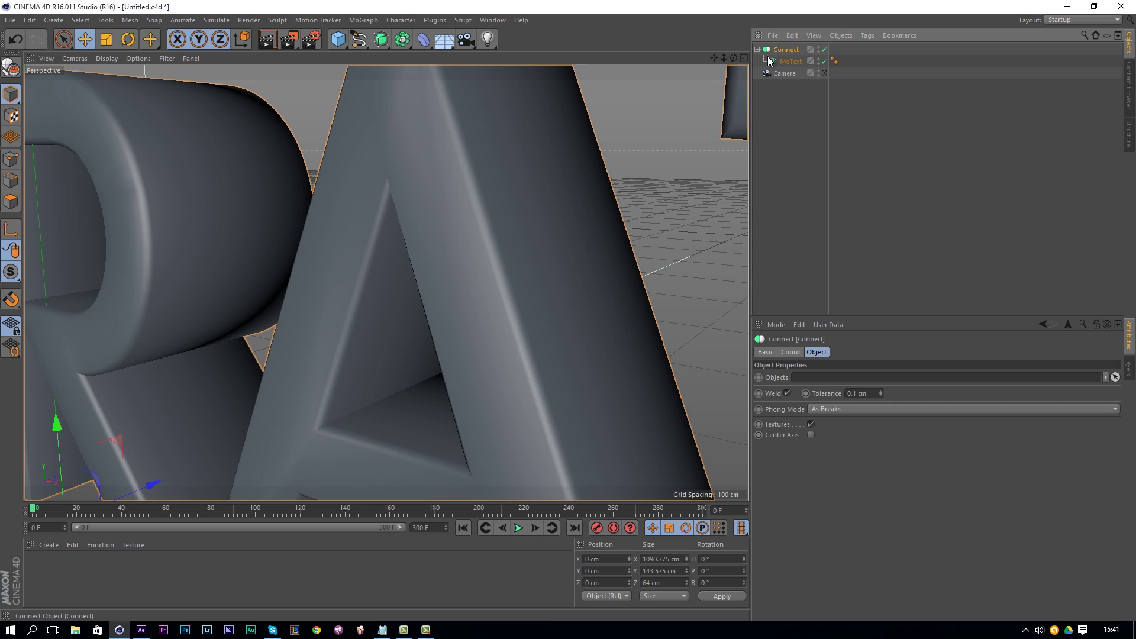
key("c")
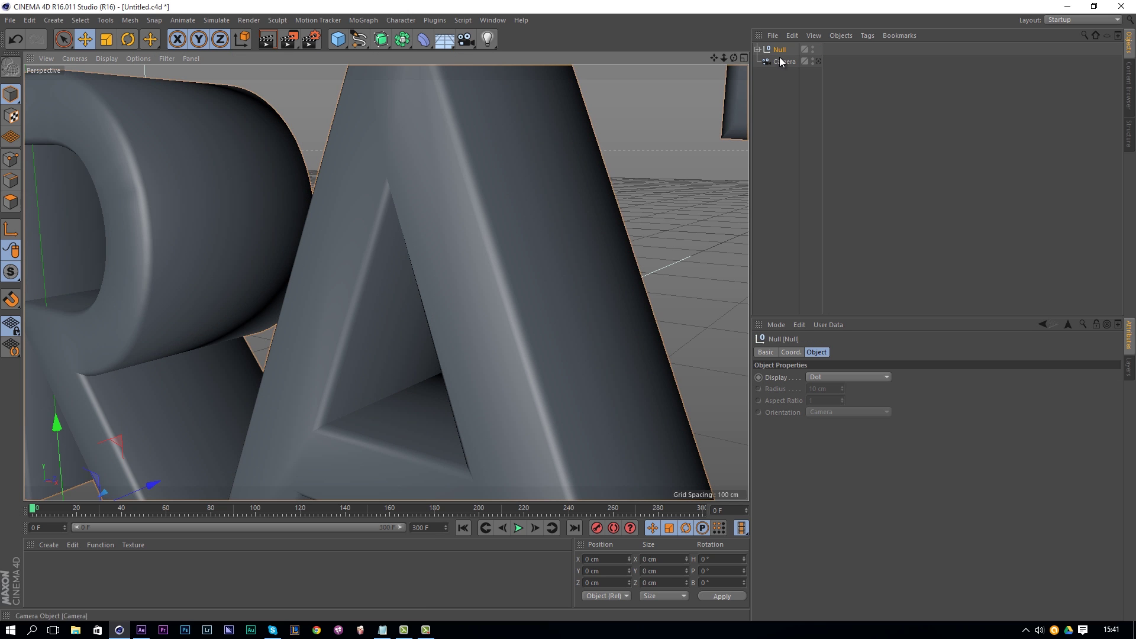
left_click(757, 50)
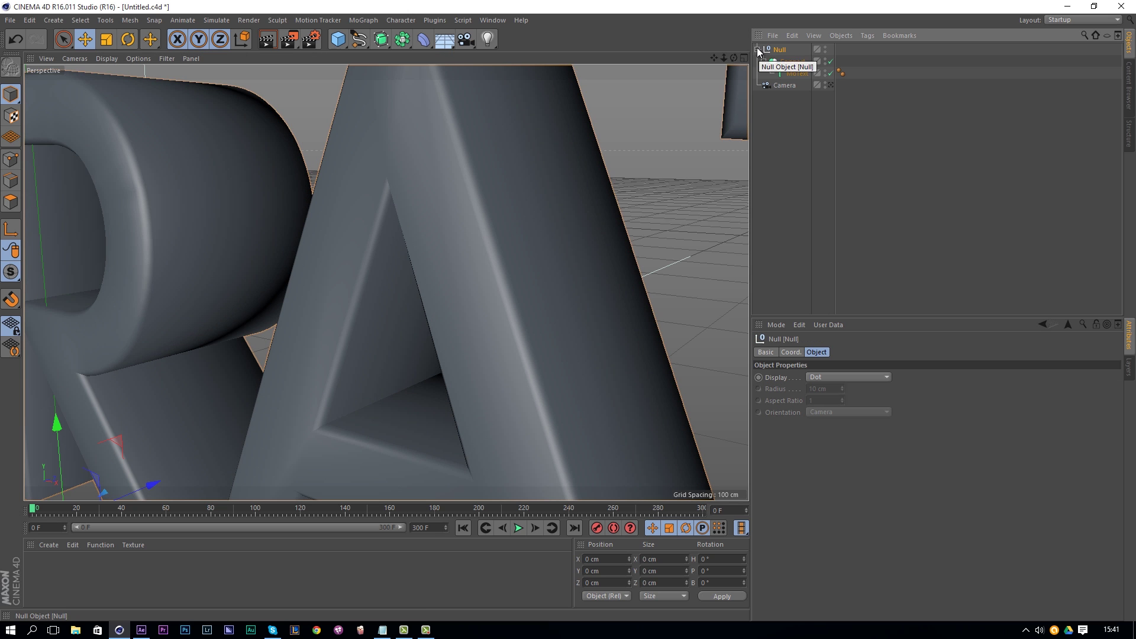
left_click(423, 39)
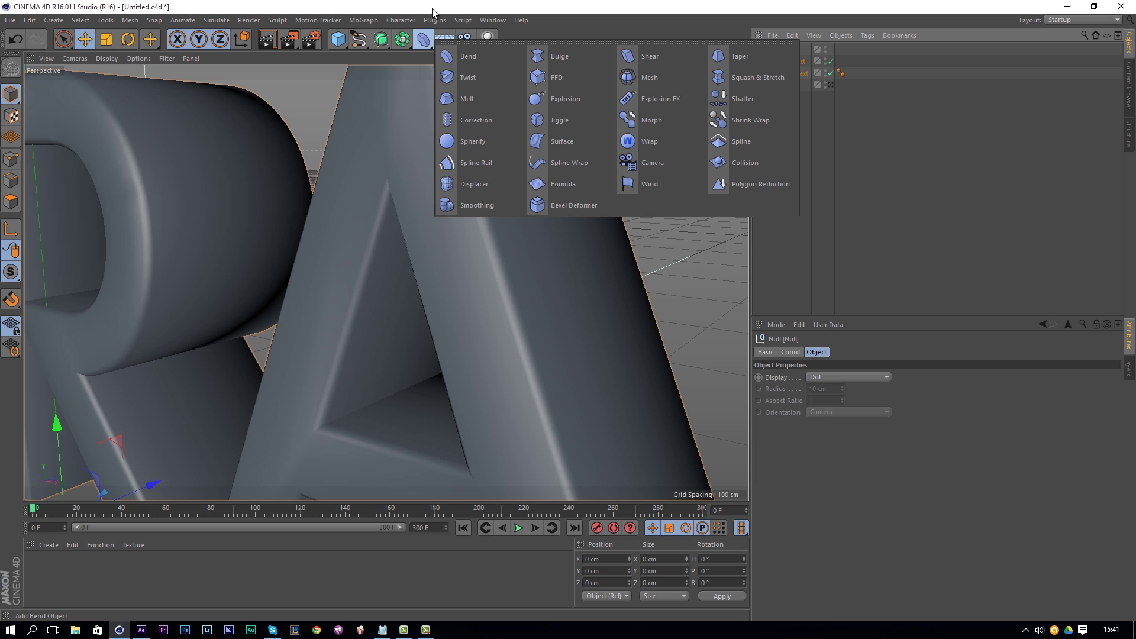
Step: Add a Bevel Deformer inside the Null, limited to edges past 40°
left_click(545, 206)
left_click_drag(779, 55, 779, 70)
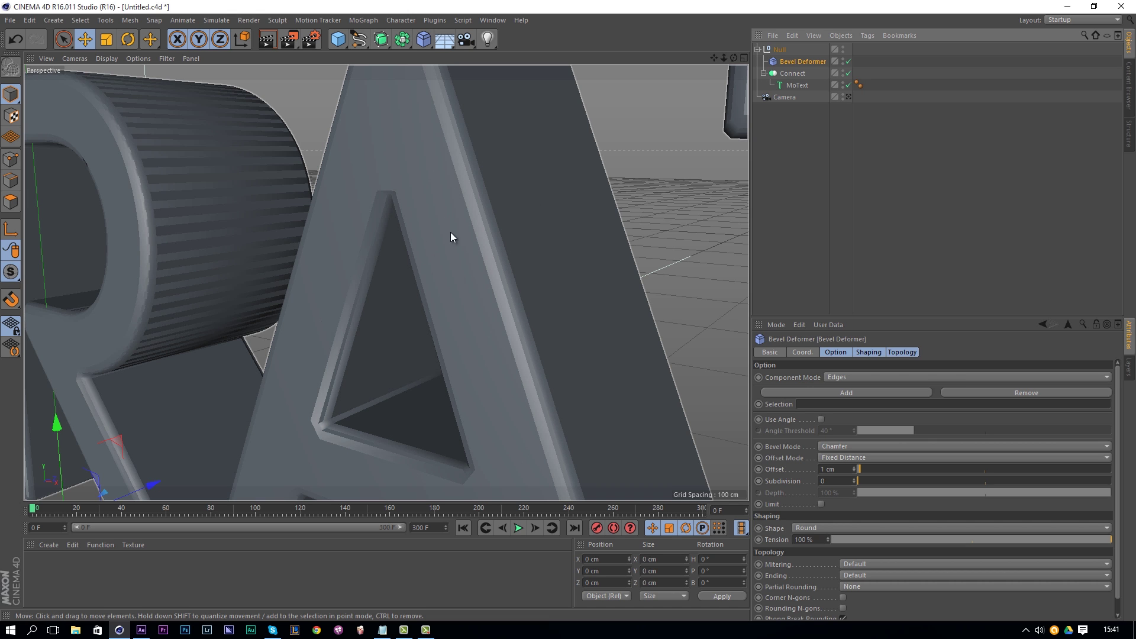
left_click(820, 419)
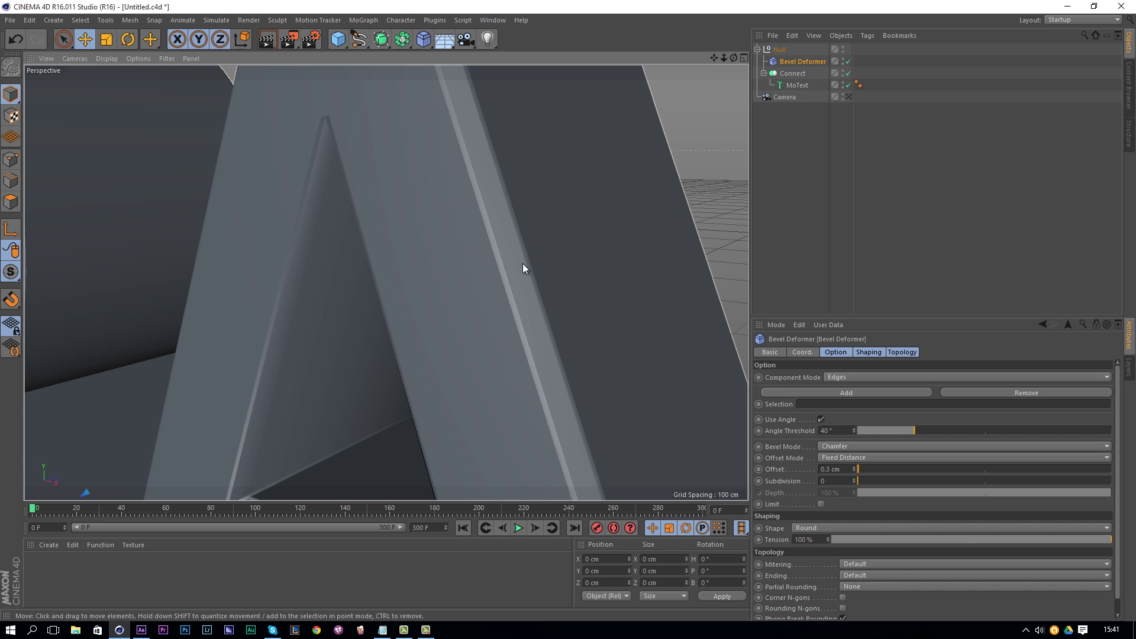
Step: Give the bevel 3 subdivisions, then preview the word through the scene camera
left_click(840, 480)
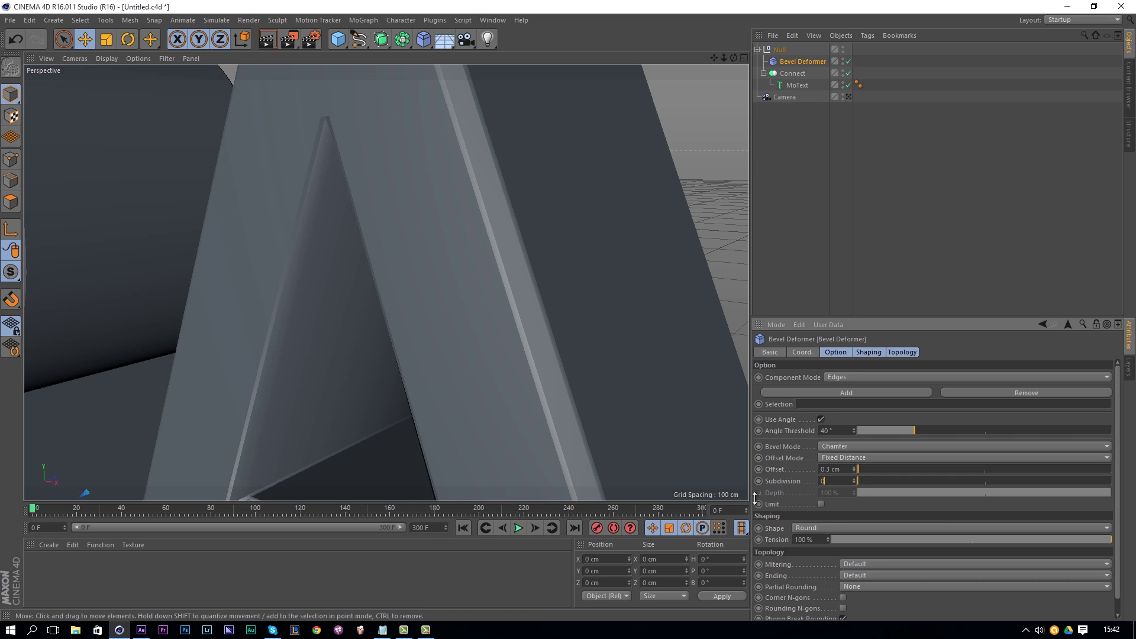
key("Return")
left_click(854, 478)
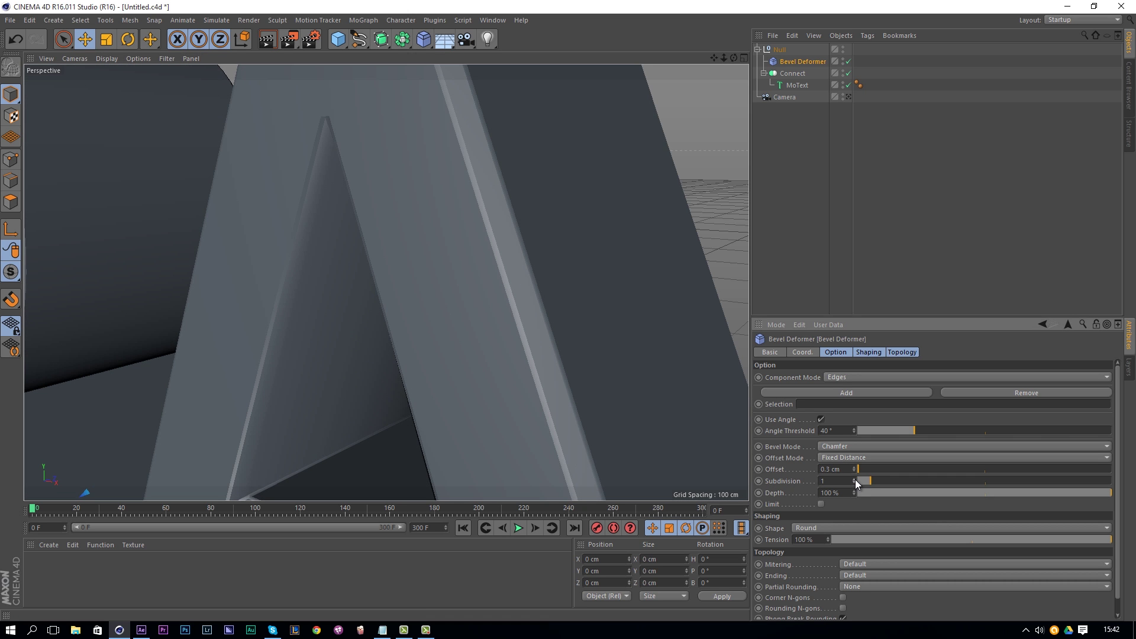
left_click(854, 478)
left_click(854, 478)
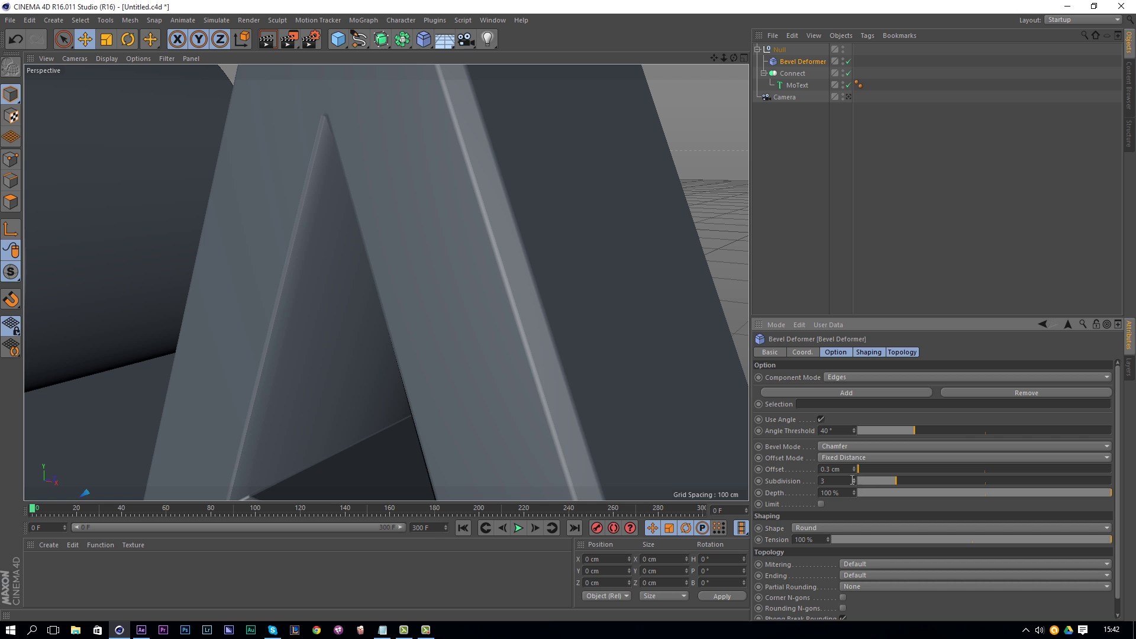
left_click_drag(494, 266, 690, 195)
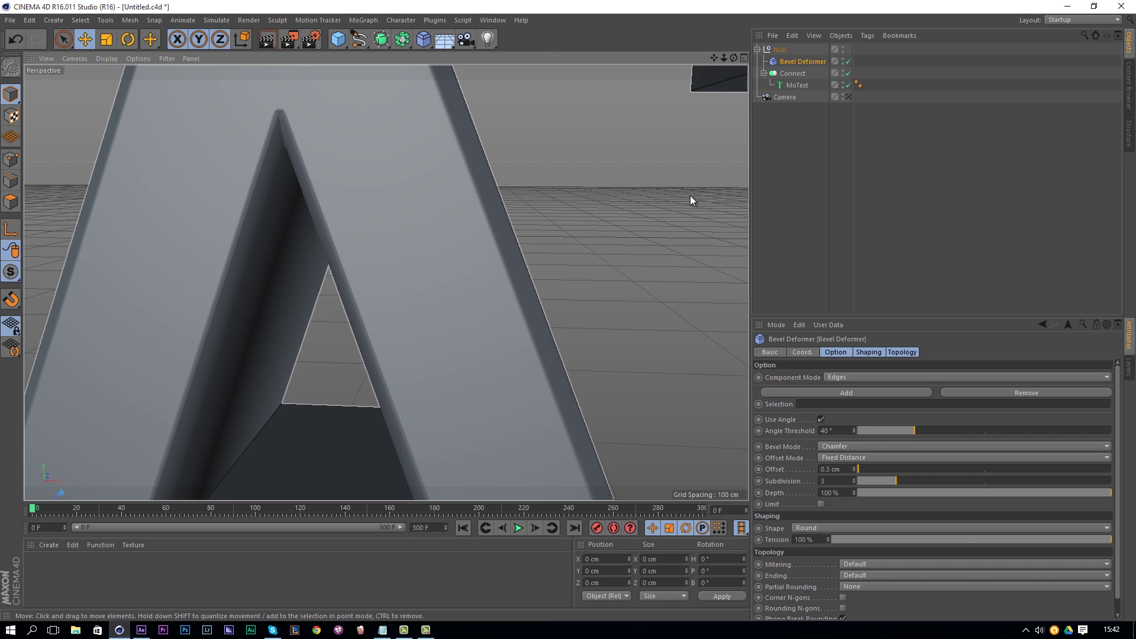
left_click(848, 97)
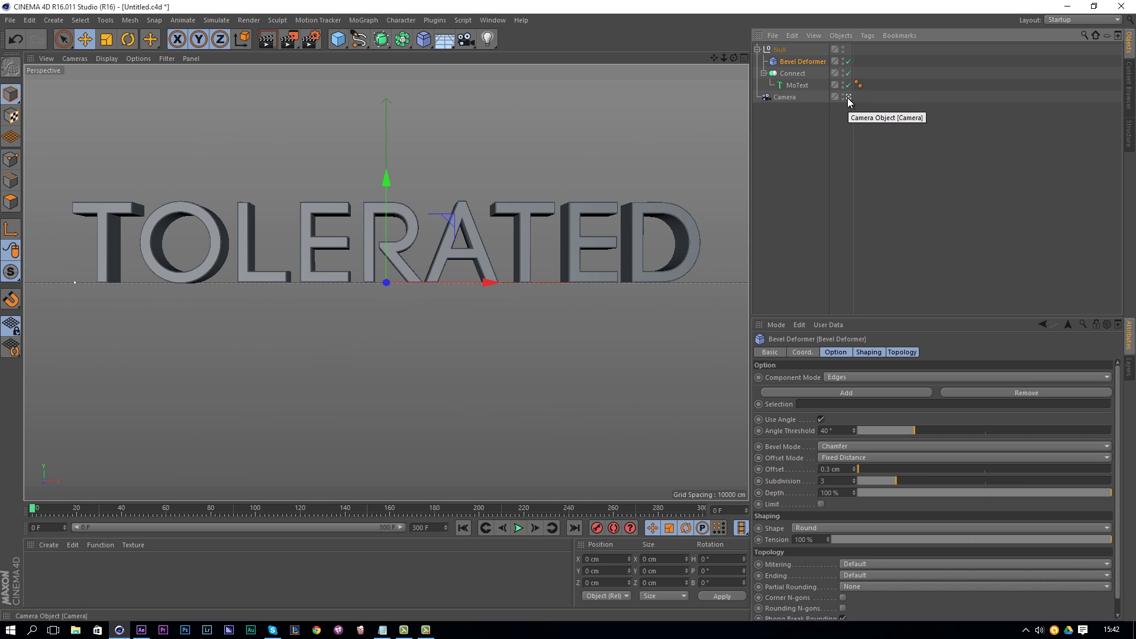
Step: Leave the camera view and orbit around the A to check its chamfered edges
left_click(849, 98)
left_click_drag(476, 264, 508, 211)
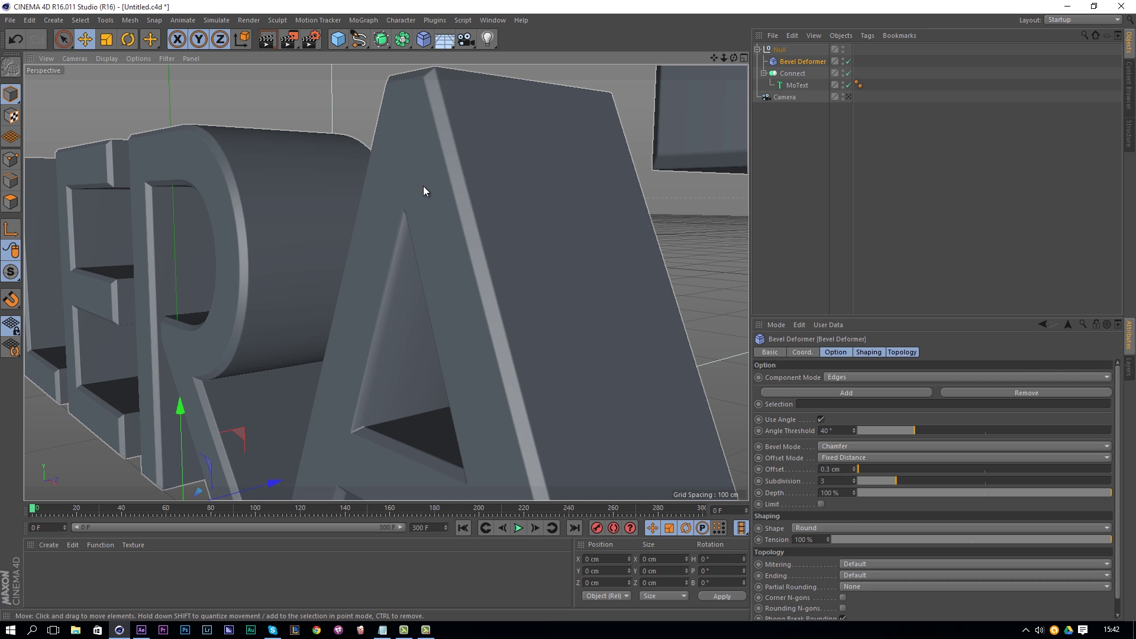
left_click_drag(504, 270, 462, 208)
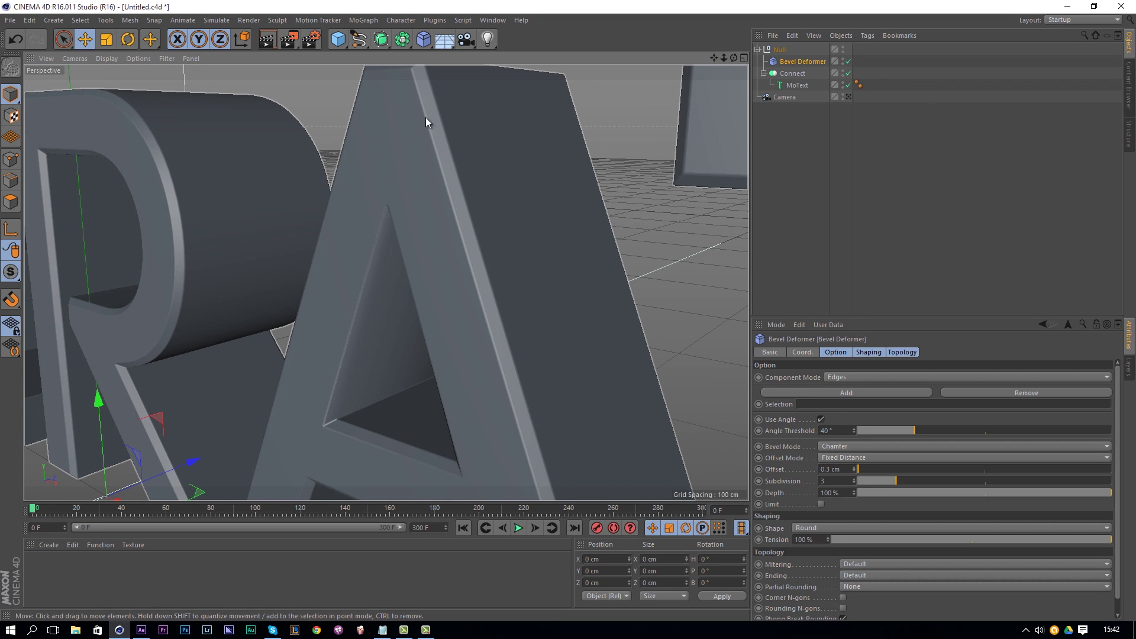
left_click_drag(445, 239, 553, 232)
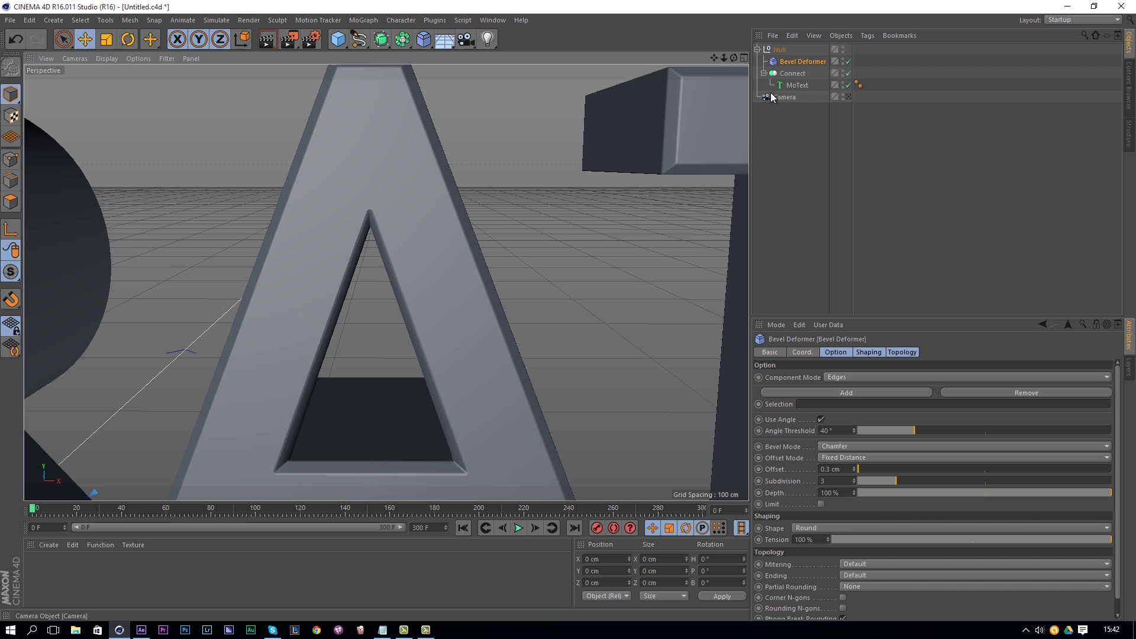
left_click(443, 42)
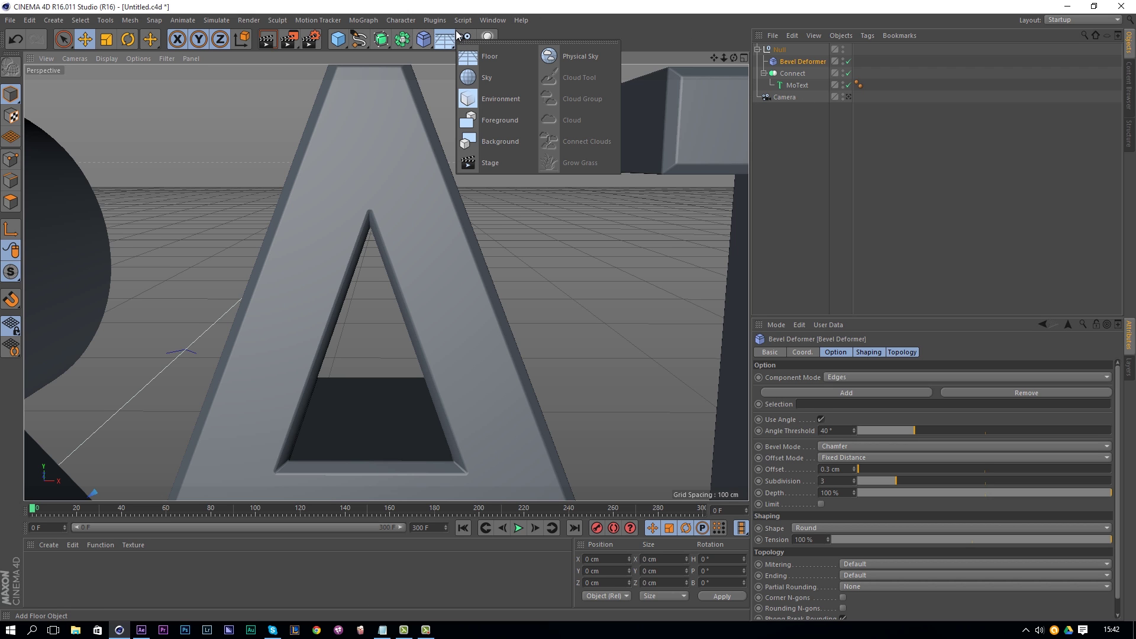
Step: Add a Sky object at the top of the scene hierarchy
left_click(498, 85)
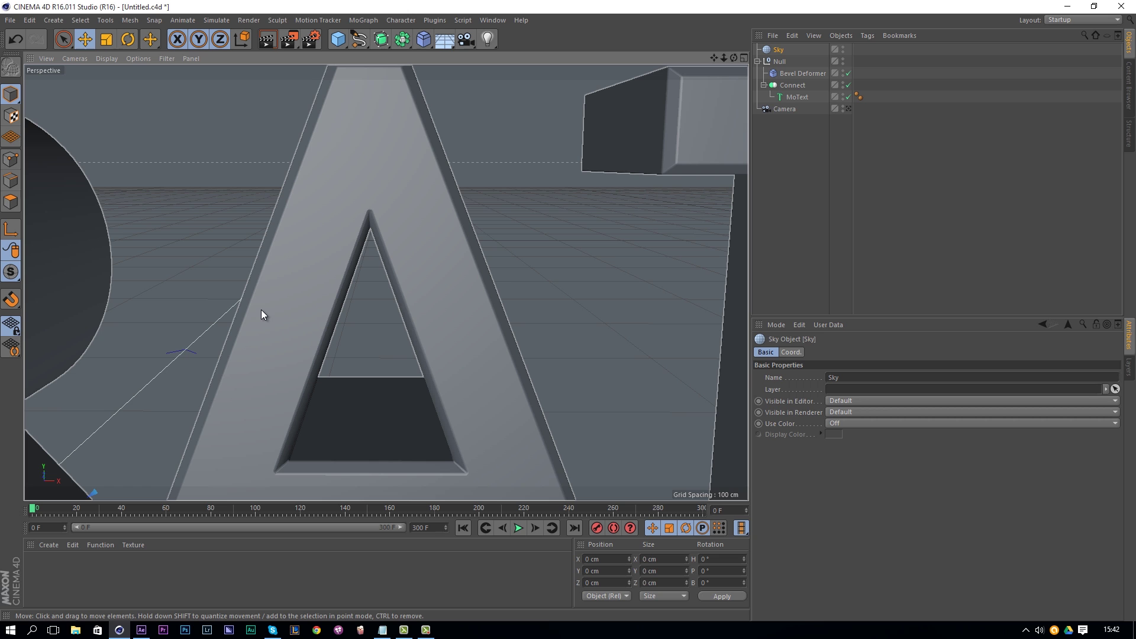
Step: Create a new material with only its Luminance channel enabled
double_click(69, 566)
double_click(40, 562)
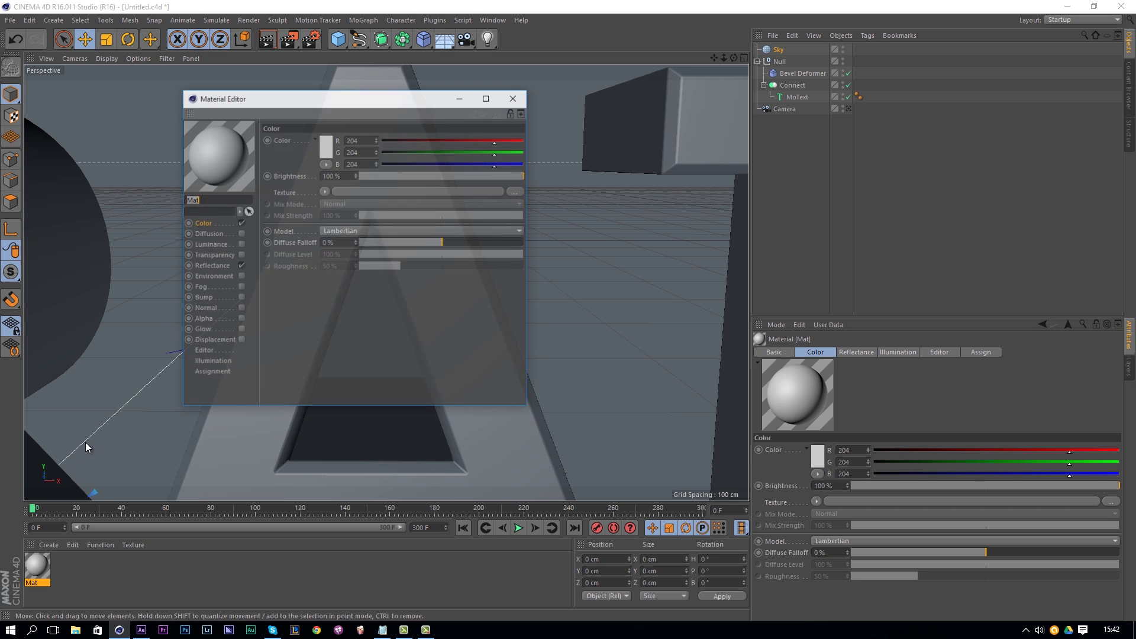
left_click(241, 222)
left_click(241, 265)
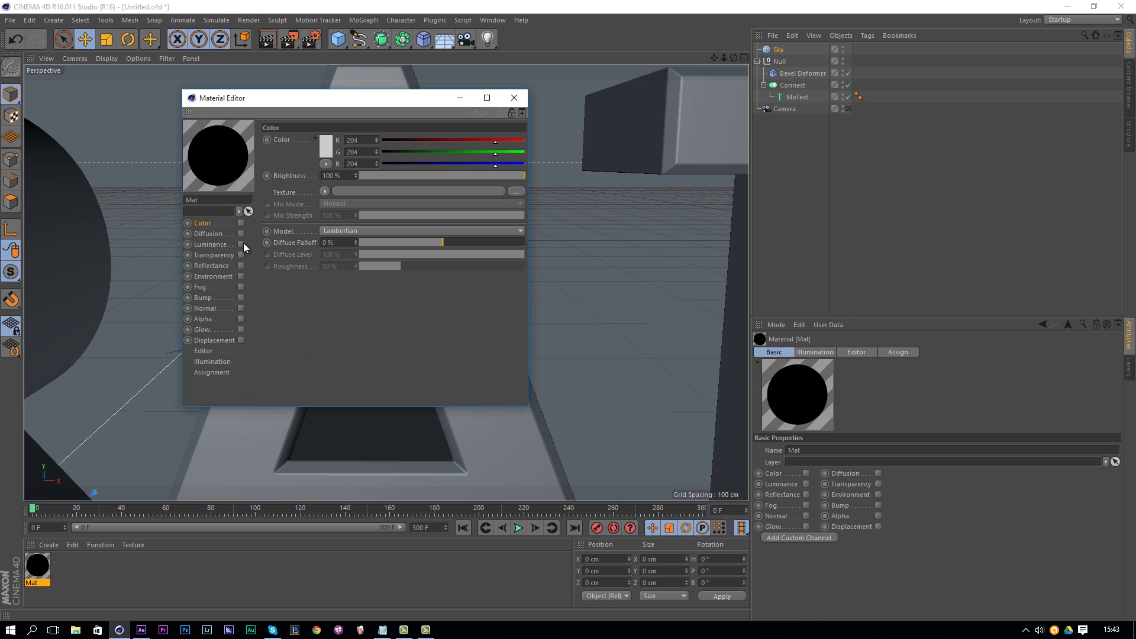
left_click(241, 244)
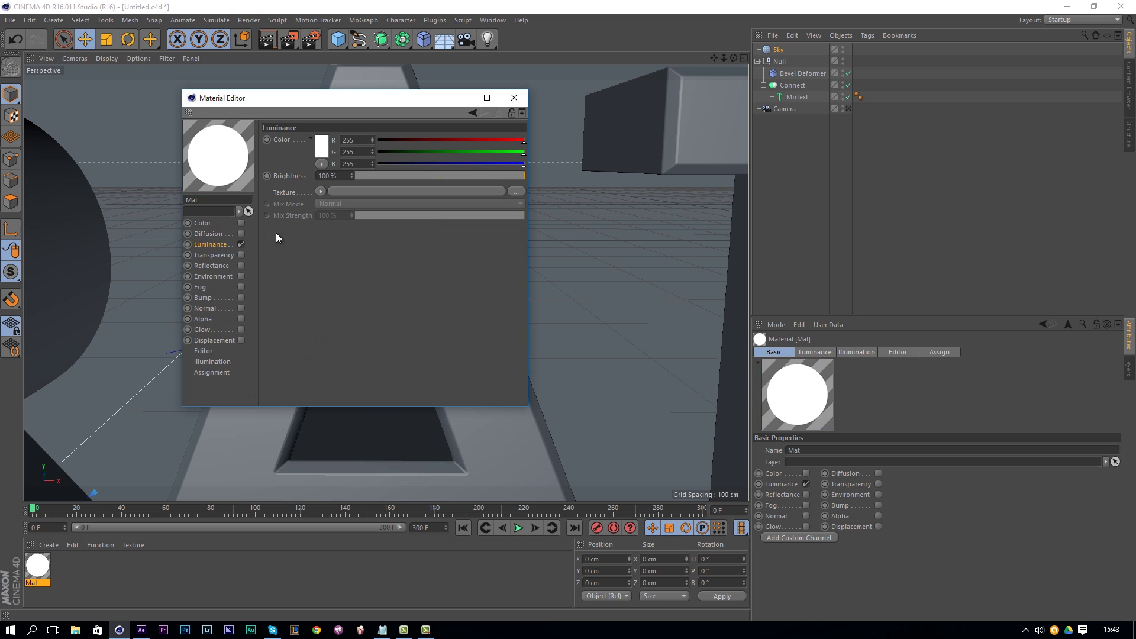
Step: Load the urban exterior HDRI as luminance texture without copying it, and edit it in Photoshop
left_click(322, 192)
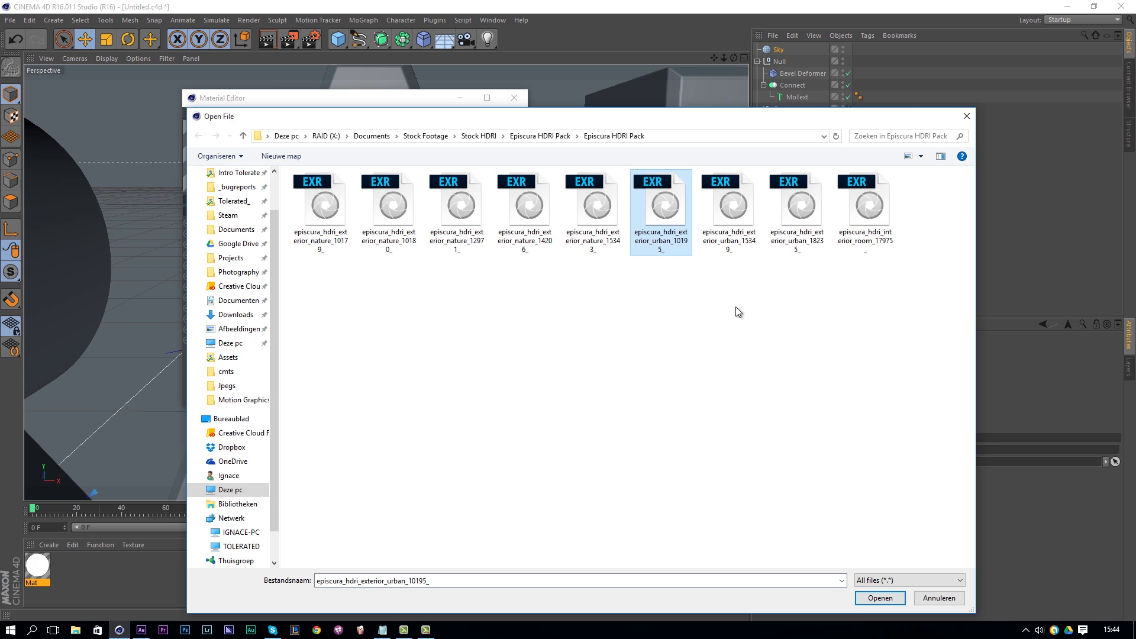
left_click(879, 600)
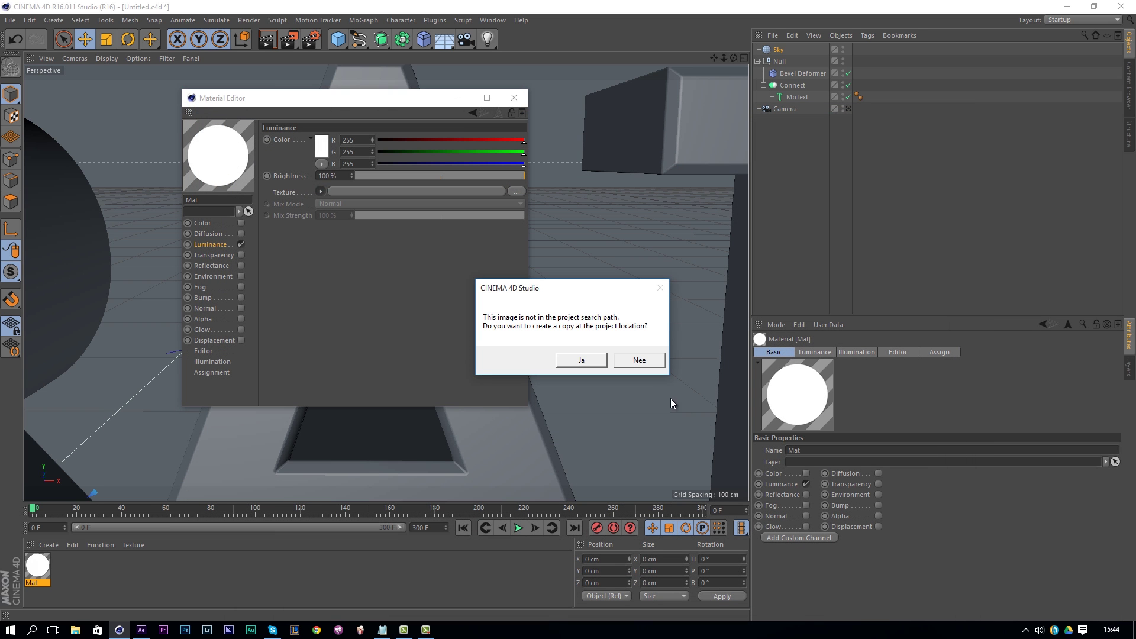
left_click(635, 364)
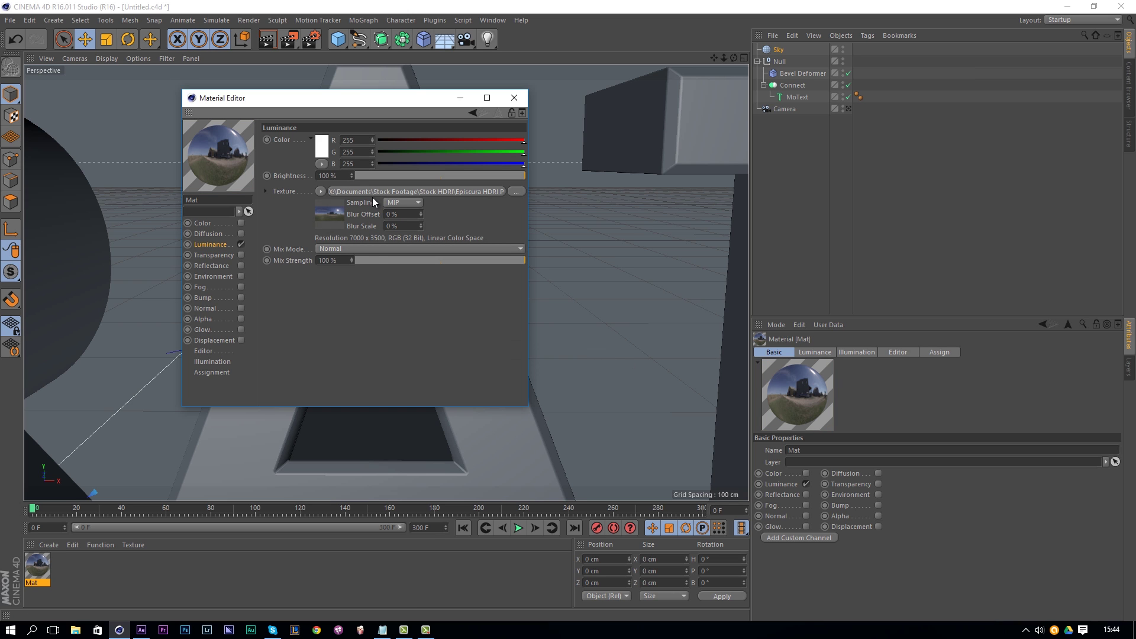
left_click(339, 210)
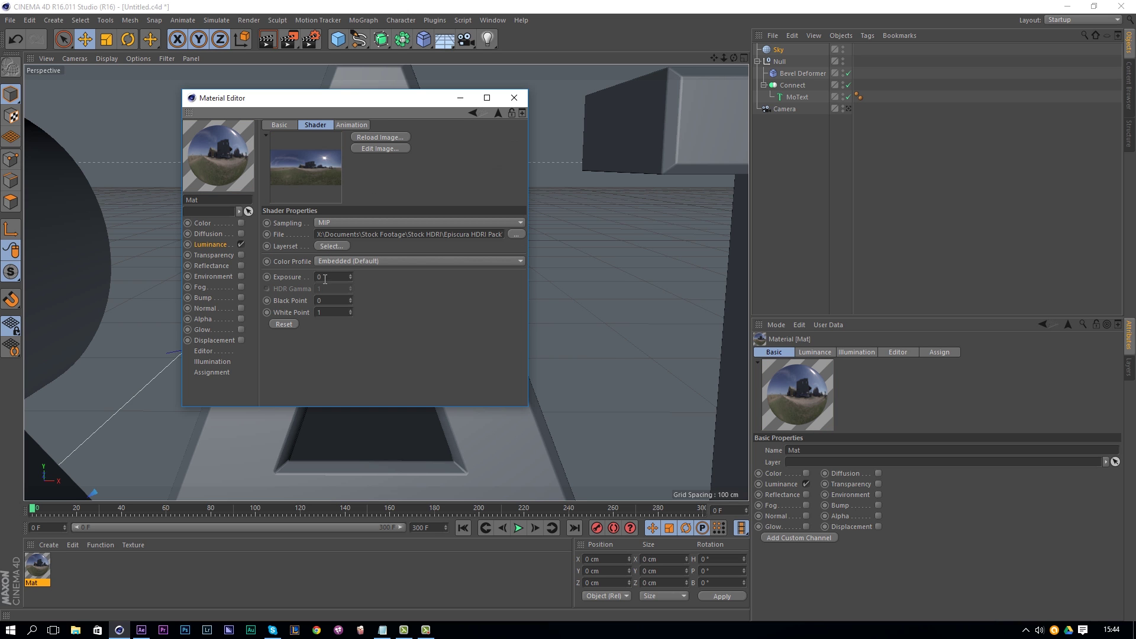
left_click(385, 148)
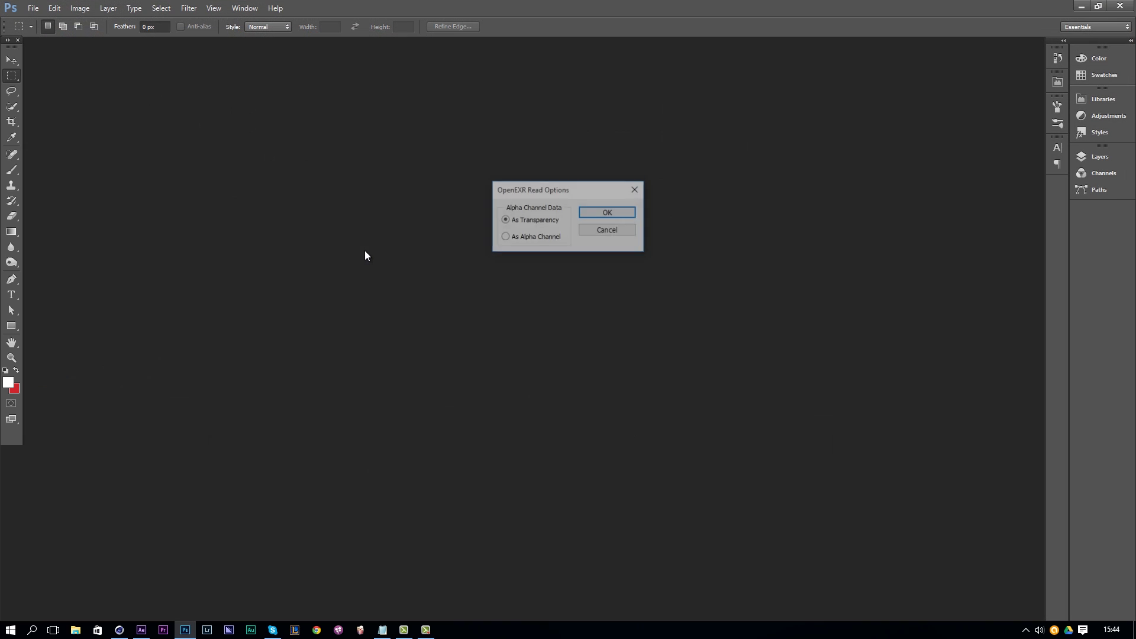
Step: Open the urban HDRI with alpha as transparency, then close Photoshop
left_click(603, 211)
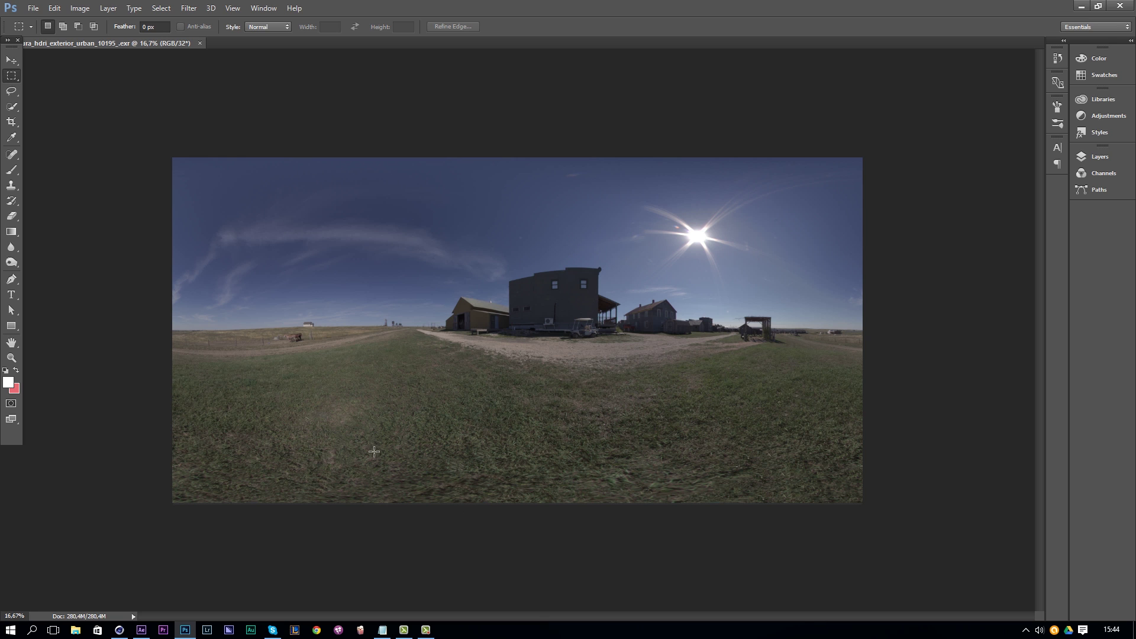
left_click(1120, 6)
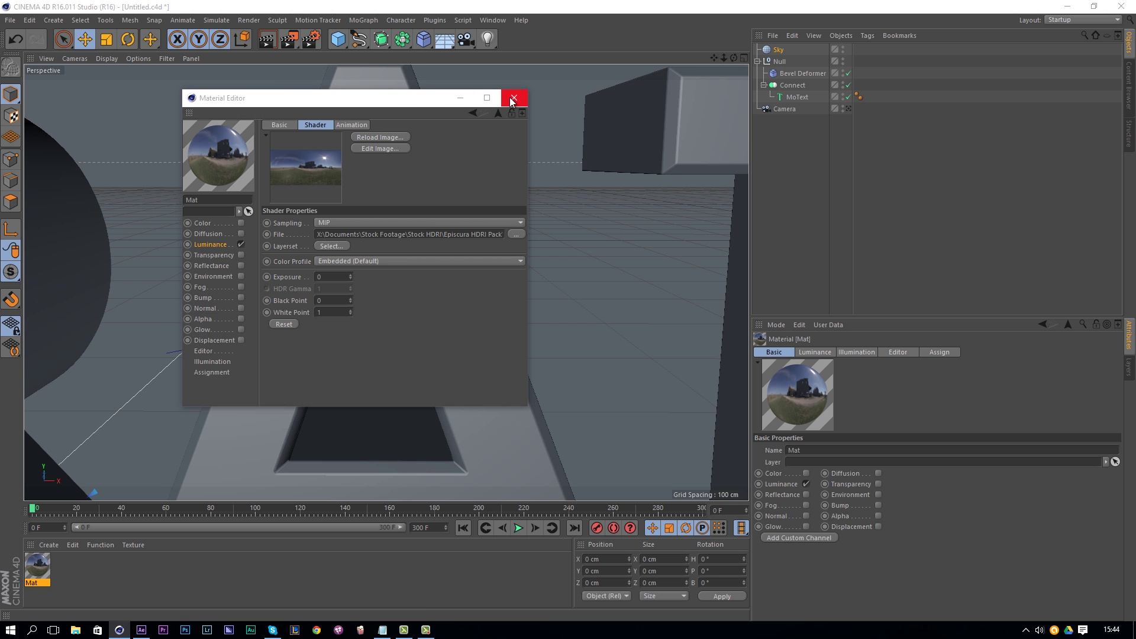
Step: Apply Mat to the Sky, hide it via a Compositing tag, and render a camera test
left_click(513, 99)
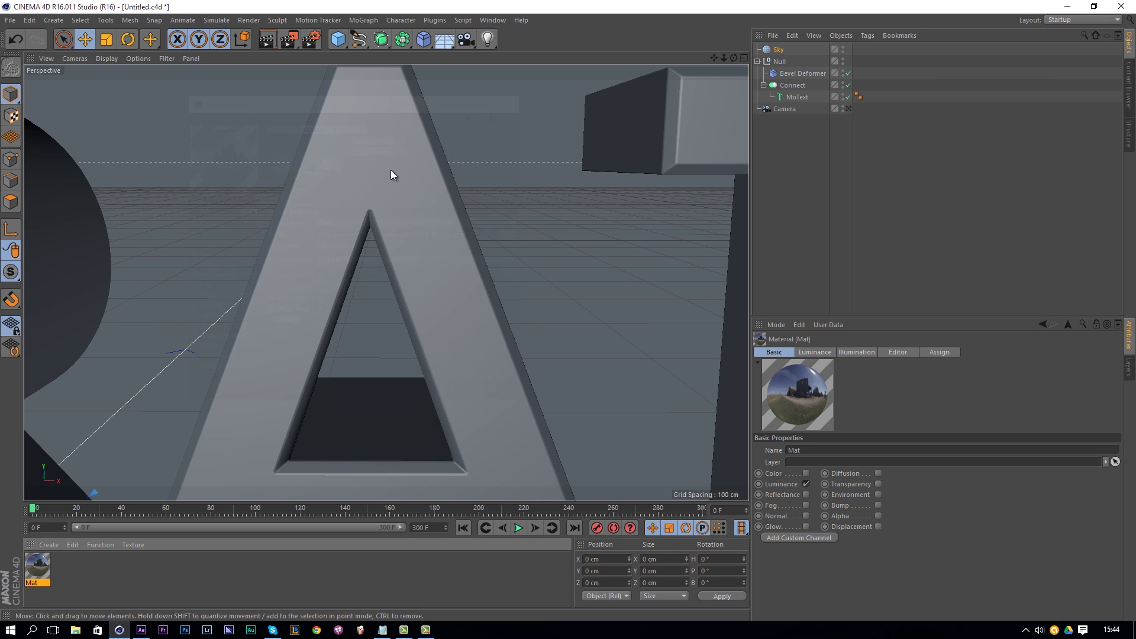
left_click_drag(26, 557, 779, 49)
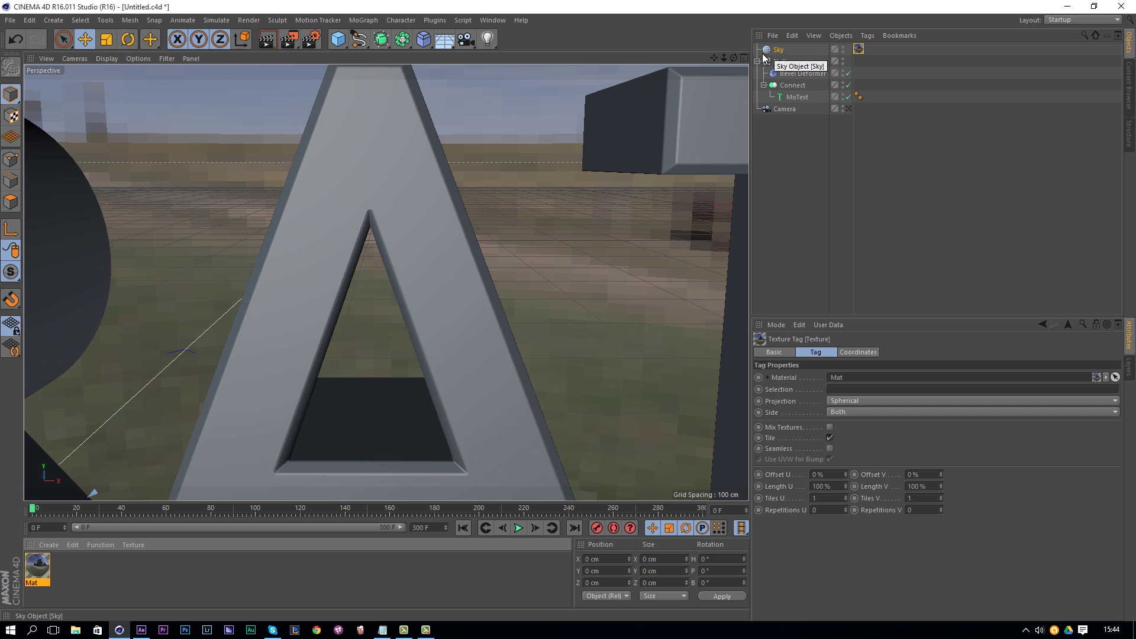
right_click(776, 53)
mouse_move(806, 59)
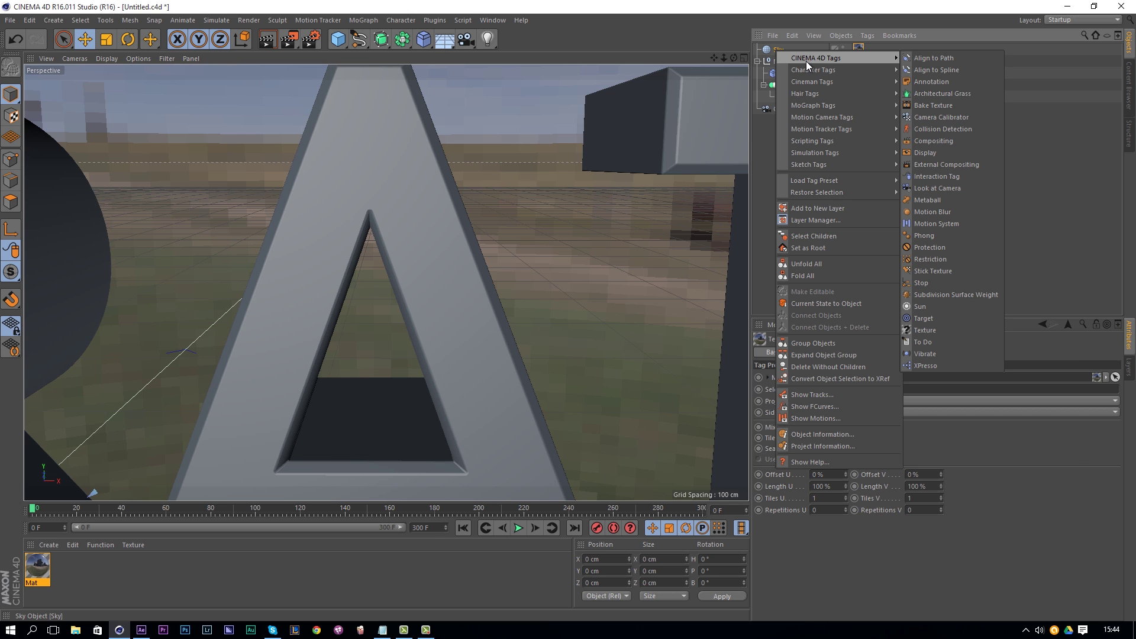
left_click(953, 141)
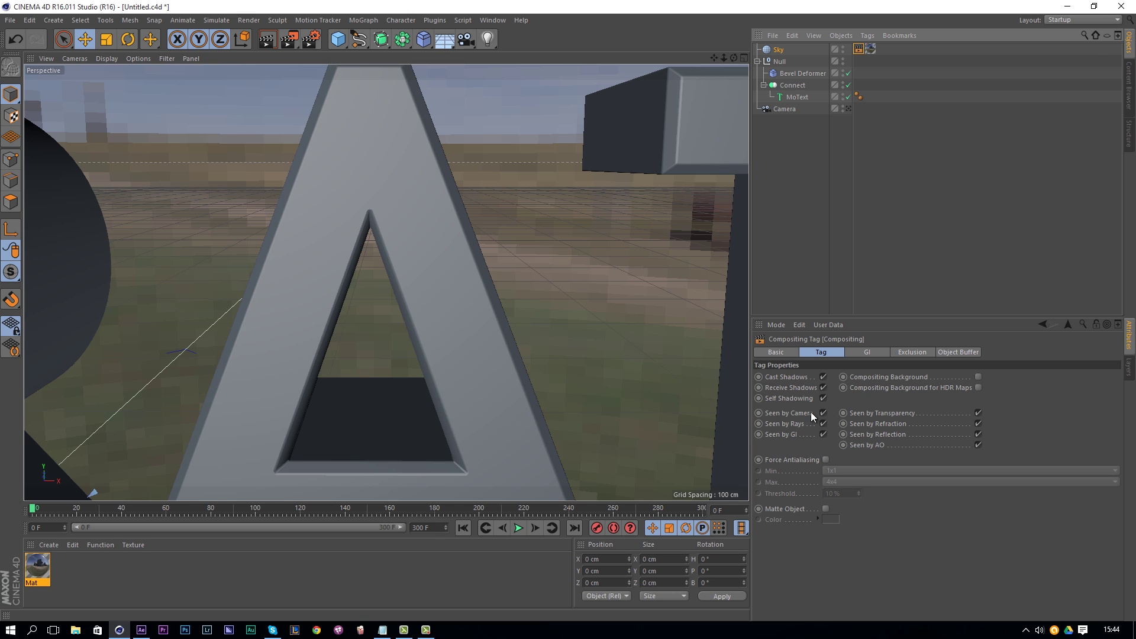
left_click(823, 412)
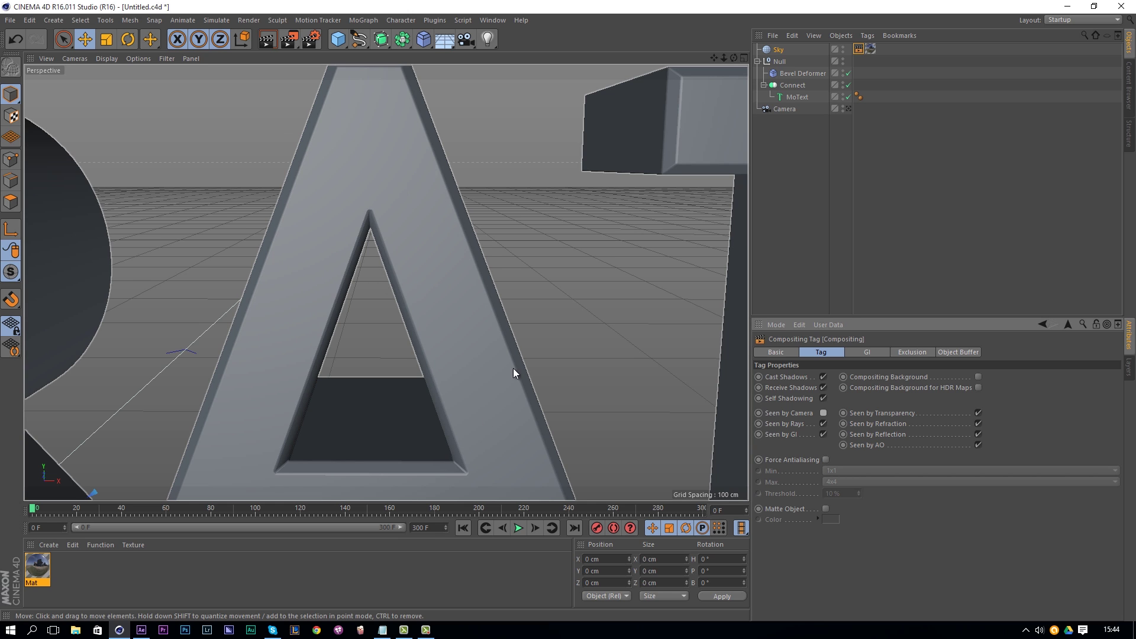
left_click(847, 108)
key("ctrl+r")
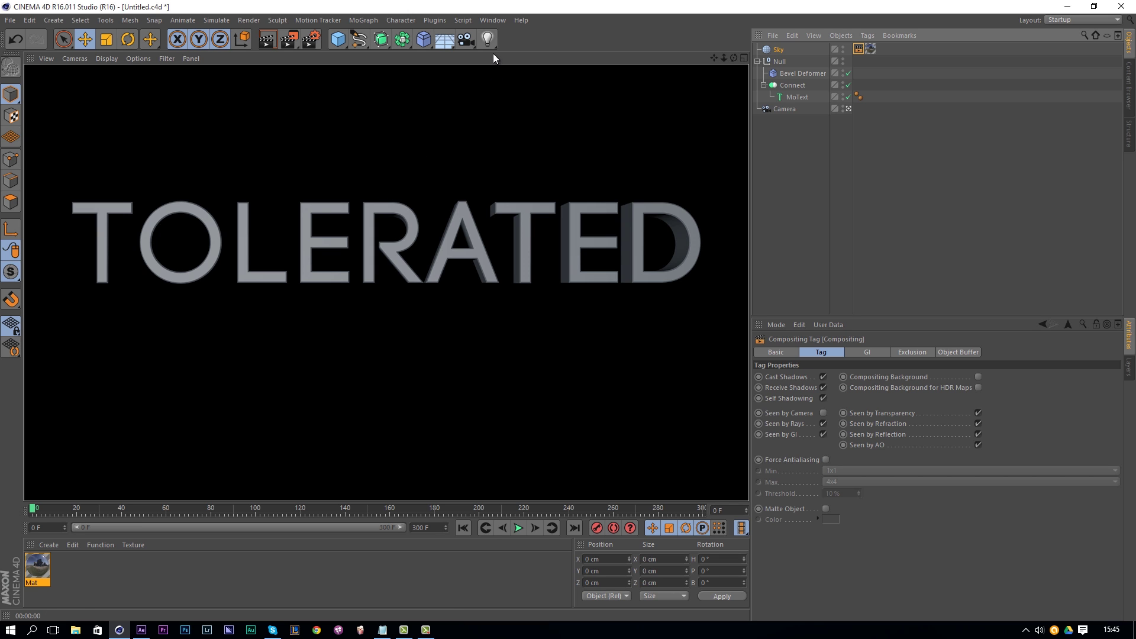
Step: Add a light to the right near the D with Shadow Maps (Soft)
left_click(488, 39)
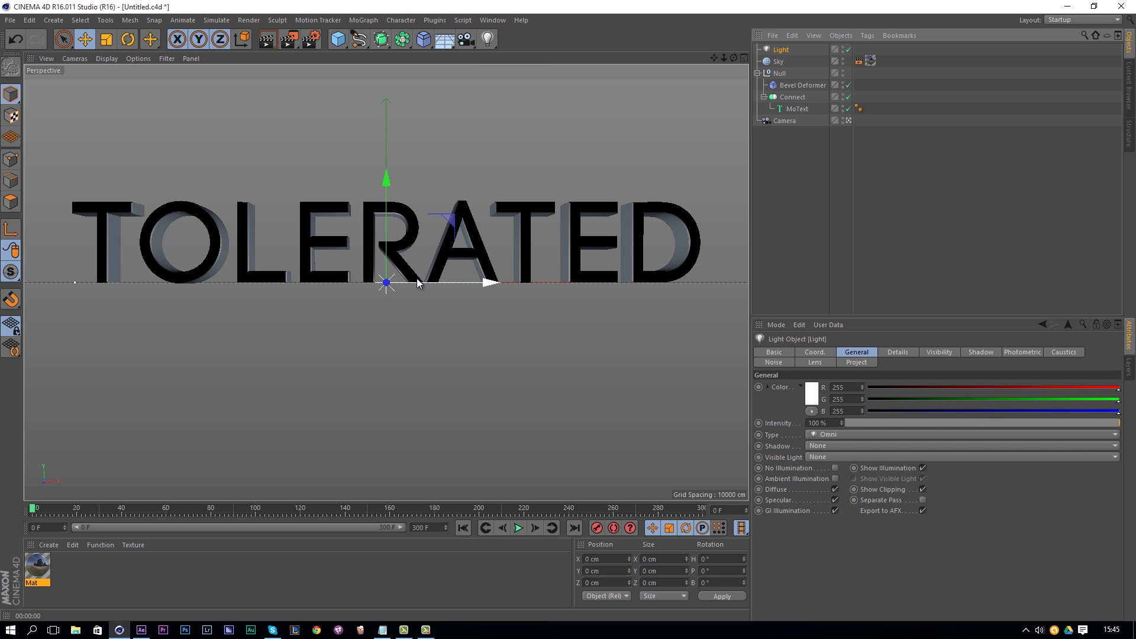
left_click_drag(418, 283, 724, 124)
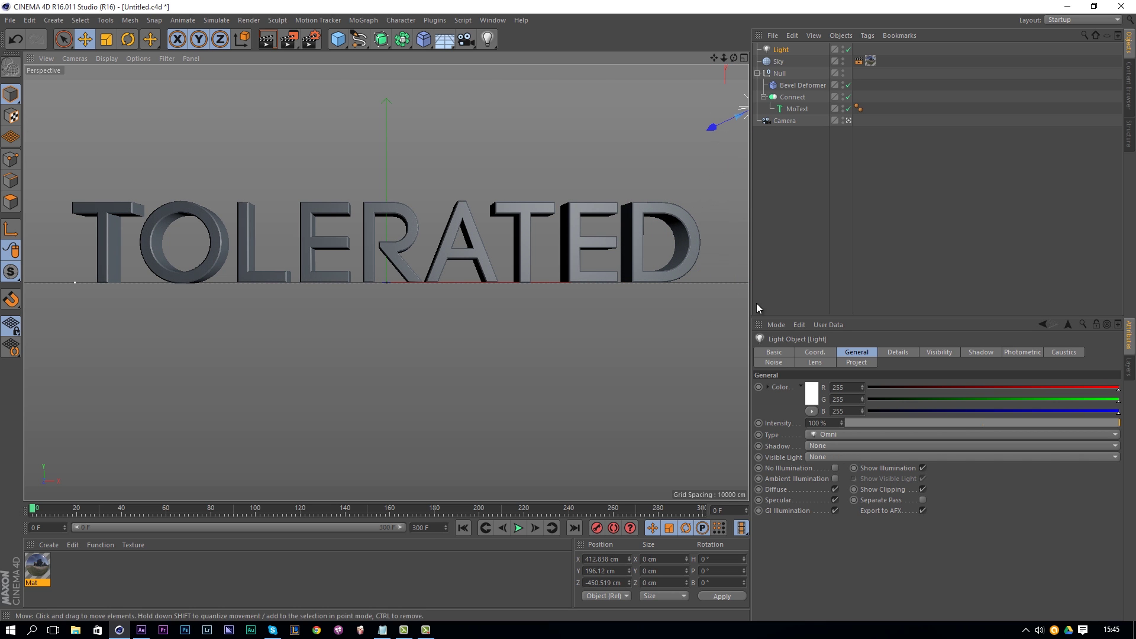
left_click(828, 446)
left_click(822, 458)
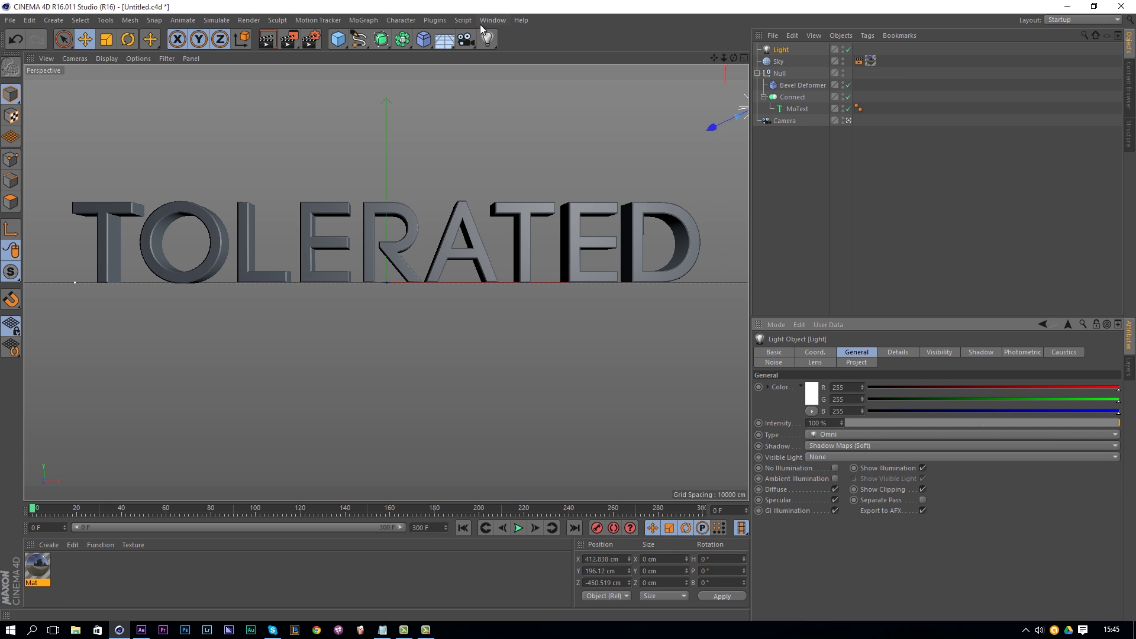
Step: Add a second soft-shadow-map light above and left of the text, then render a preview
left_click(487, 39)
mouse_move(387, 282)
left_mouse_down()
mouse_move(616, 328)
mouse_move(385, 287)
left_mouse_up()
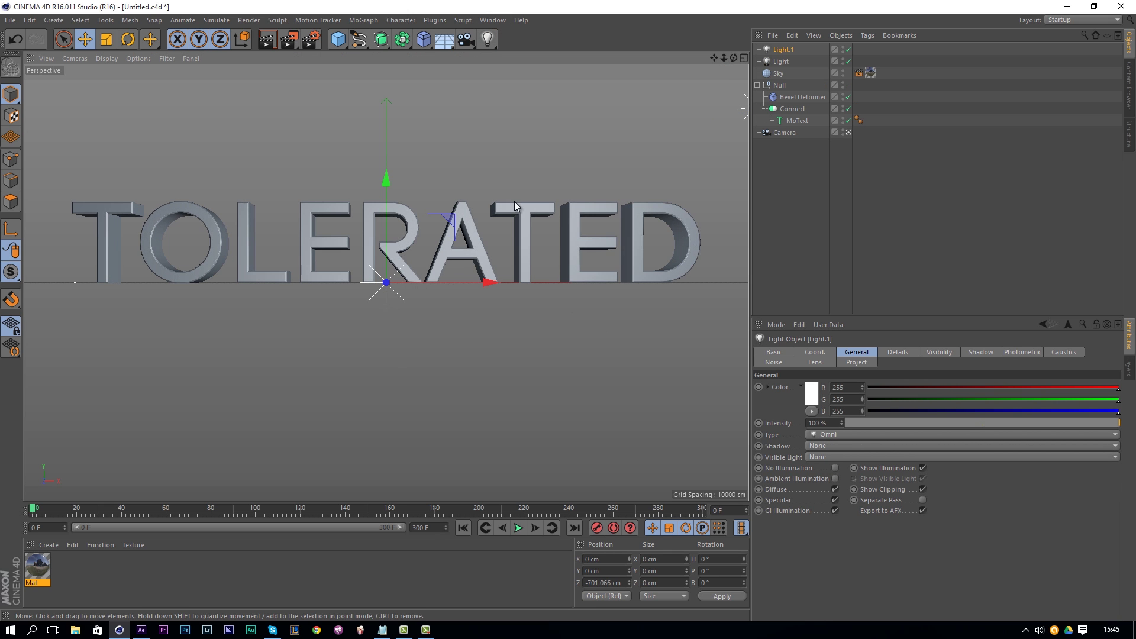
left_click_drag(385, 180, 385, 23)
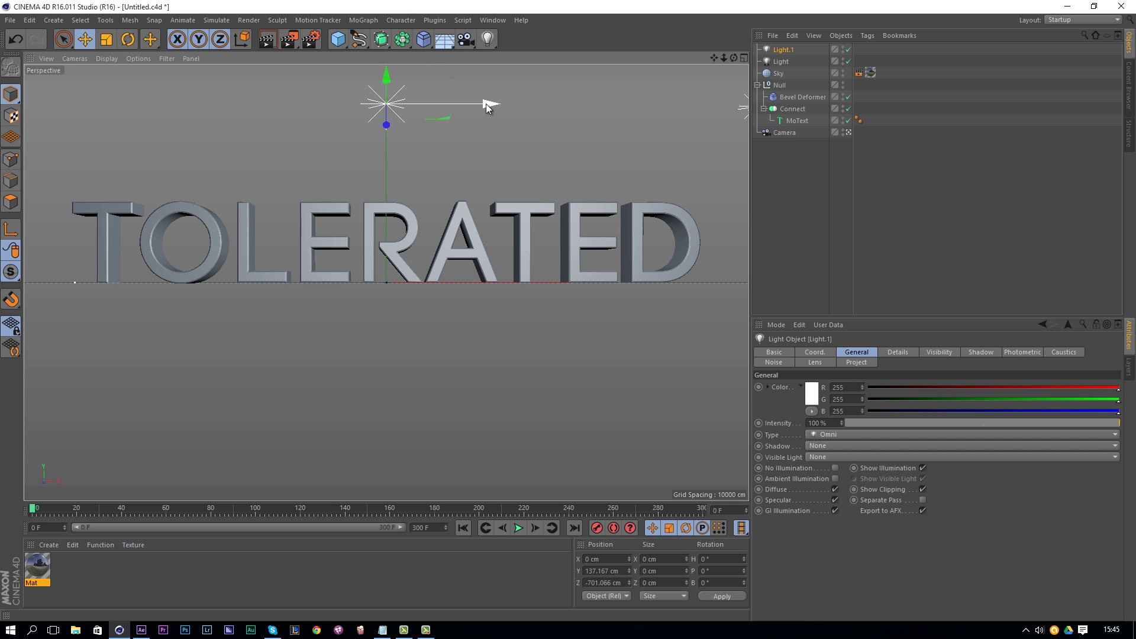
left_click_drag(481, 105, 560, 311)
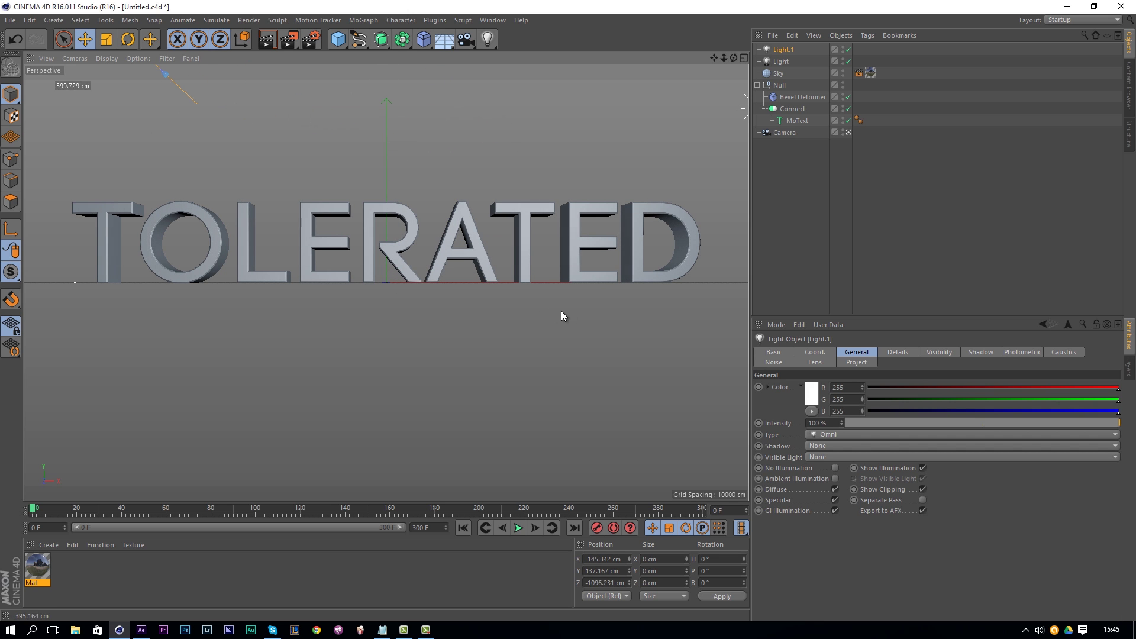
left_click(824, 446)
left_click(829, 469)
key("ctrl+r")
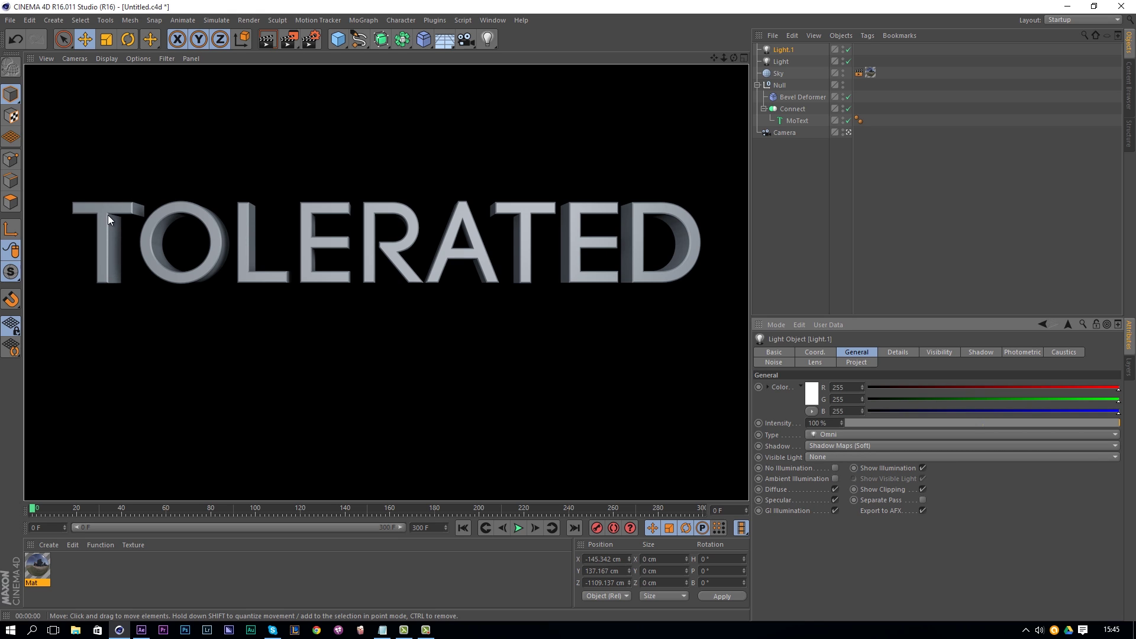
Step: Create Mat.1 and open it in the Material Editor with Reflectance off and Color on
double_click(92, 580)
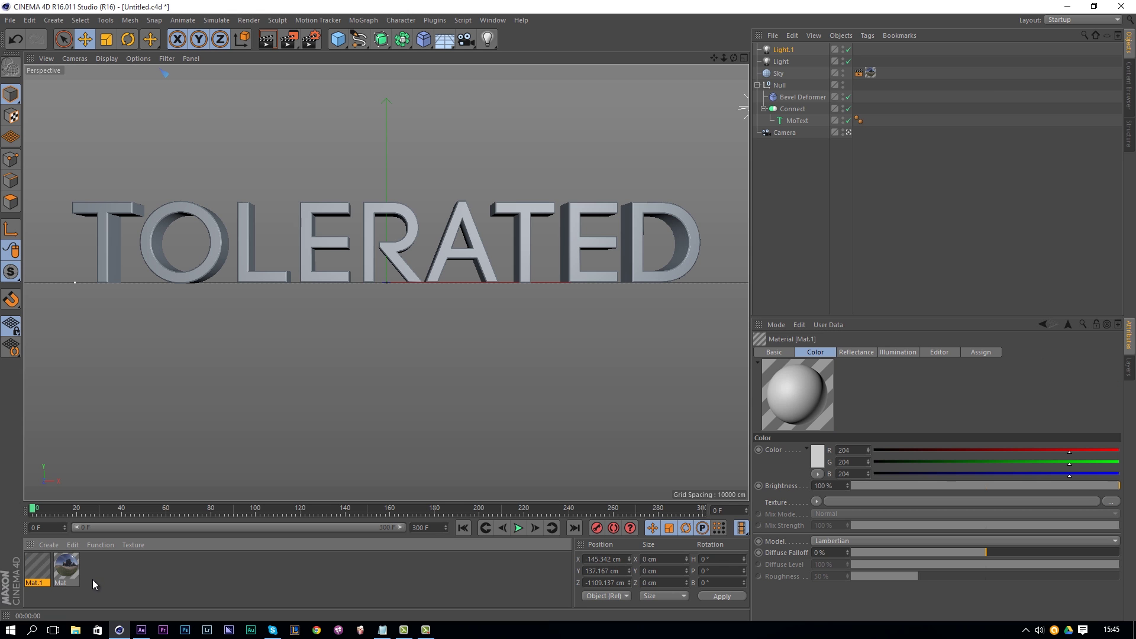
double_click(30, 562)
left_click_drag(310, 77, 831, 79)
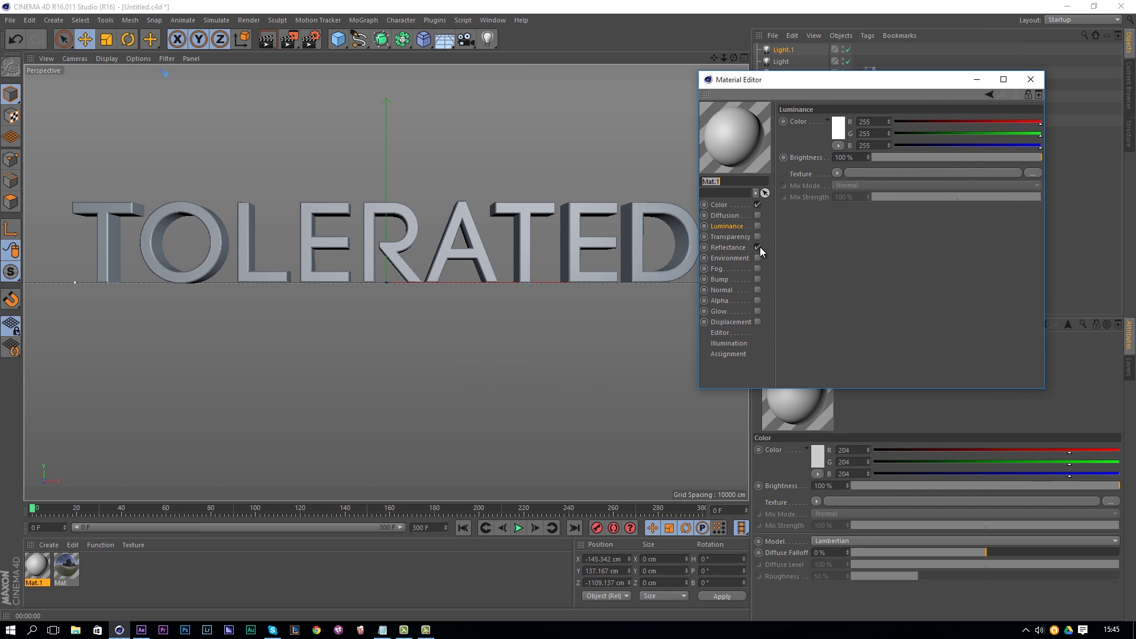
left_click(757, 247)
left_click(757, 205)
left_click(729, 206)
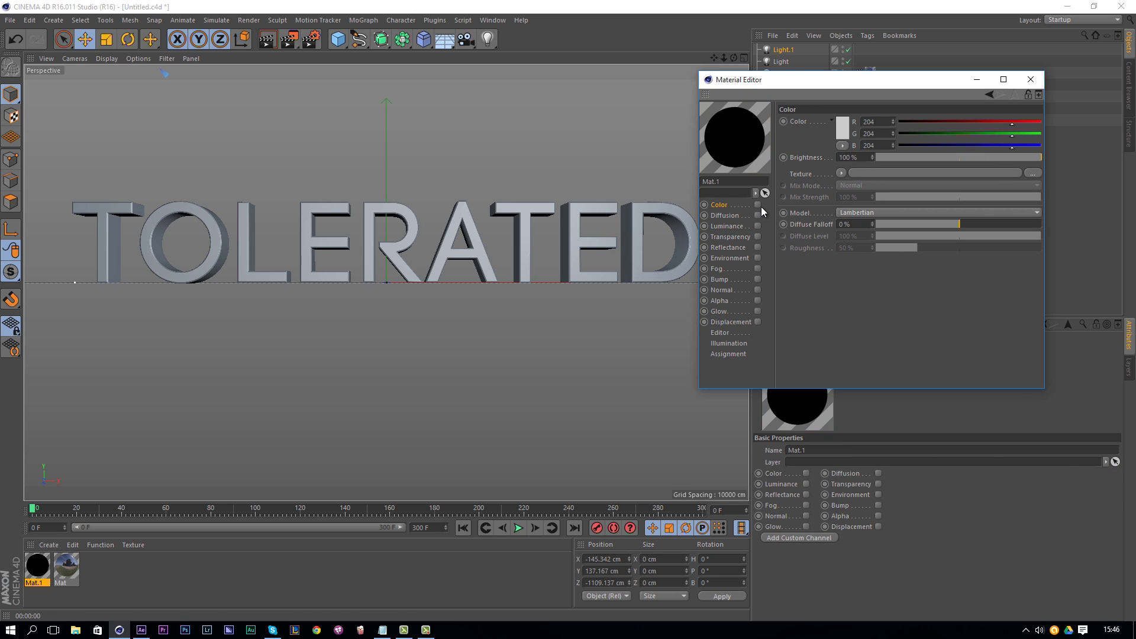
left_click(757, 205)
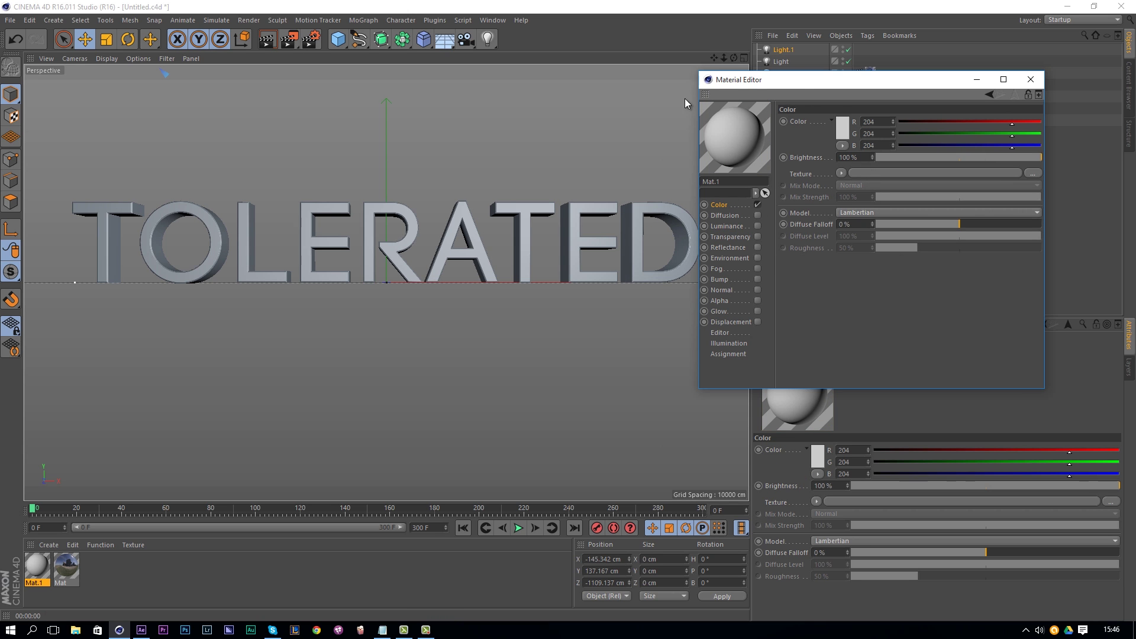
Step: Give Mat.1's color a Layer shader containing a Noise layer
left_click(841, 173)
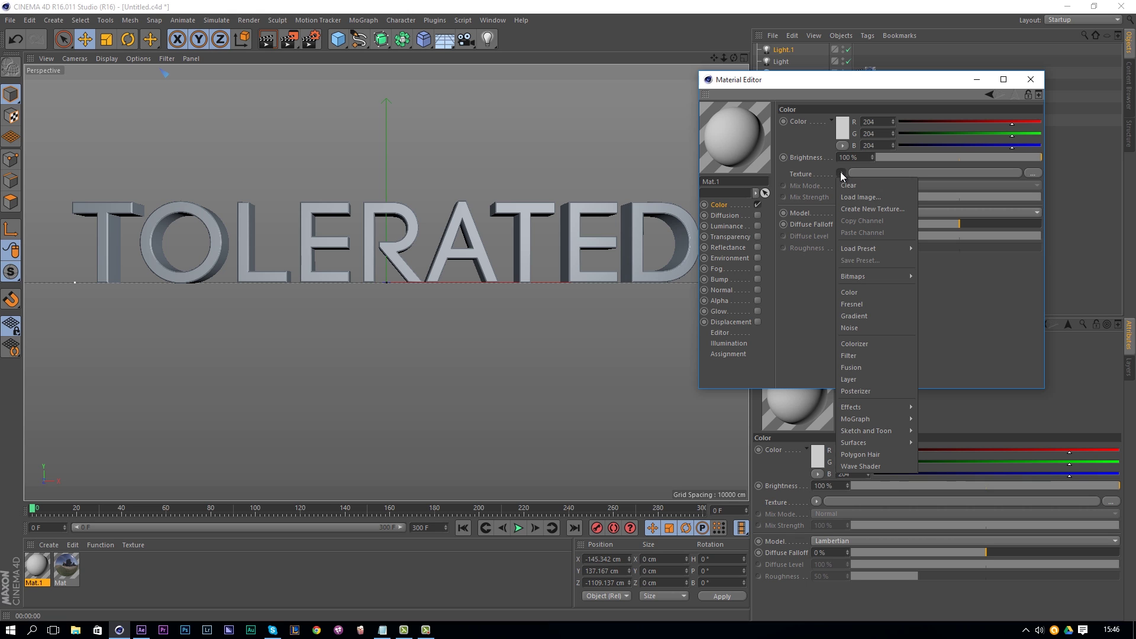
left_click(850, 379)
left_click(904, 175)
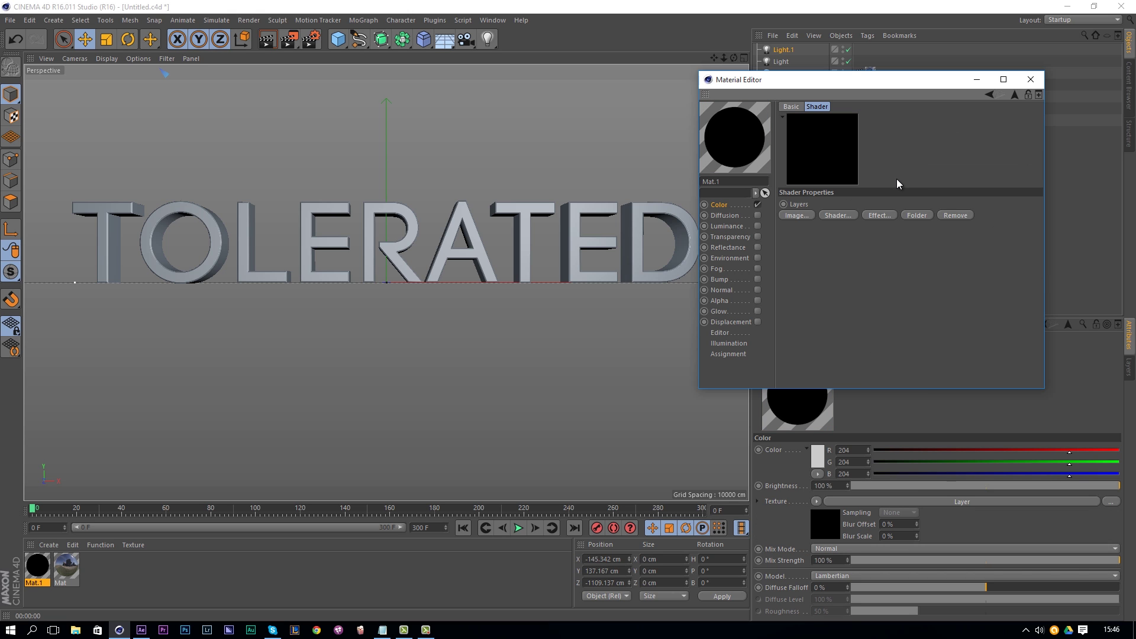
left_click(843, 214)
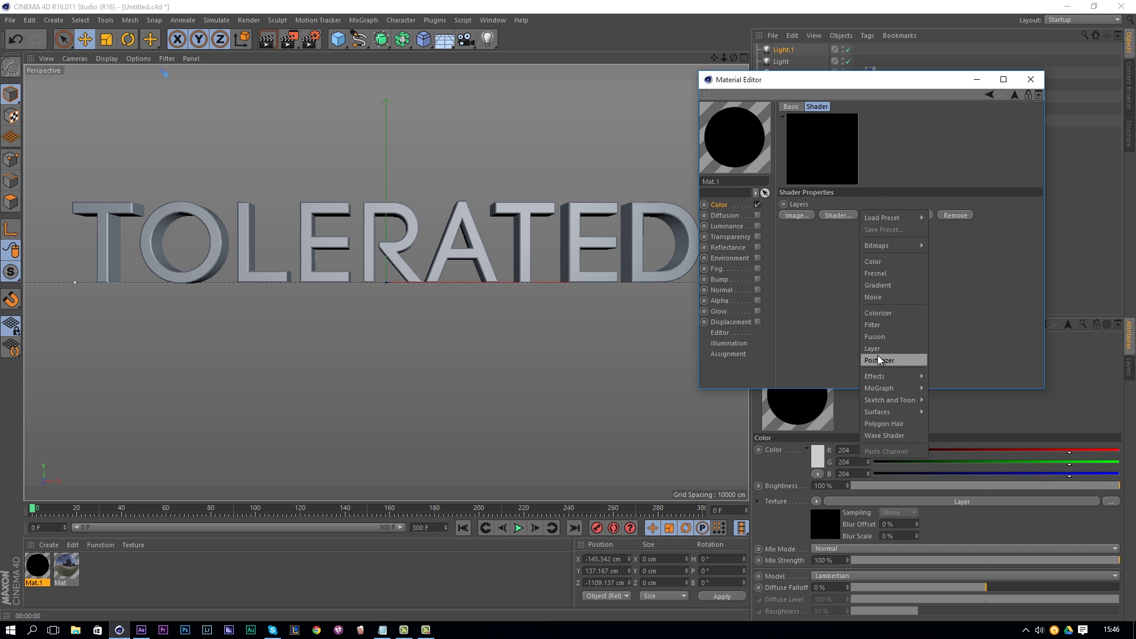
left_click(879, 298)
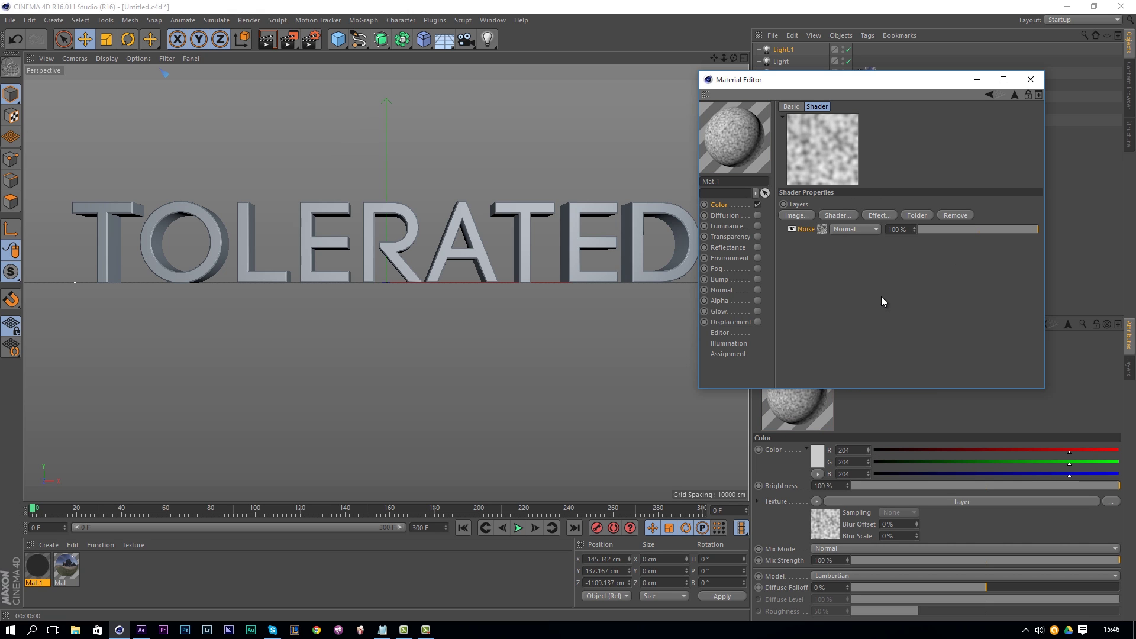
left_click(818, 229)
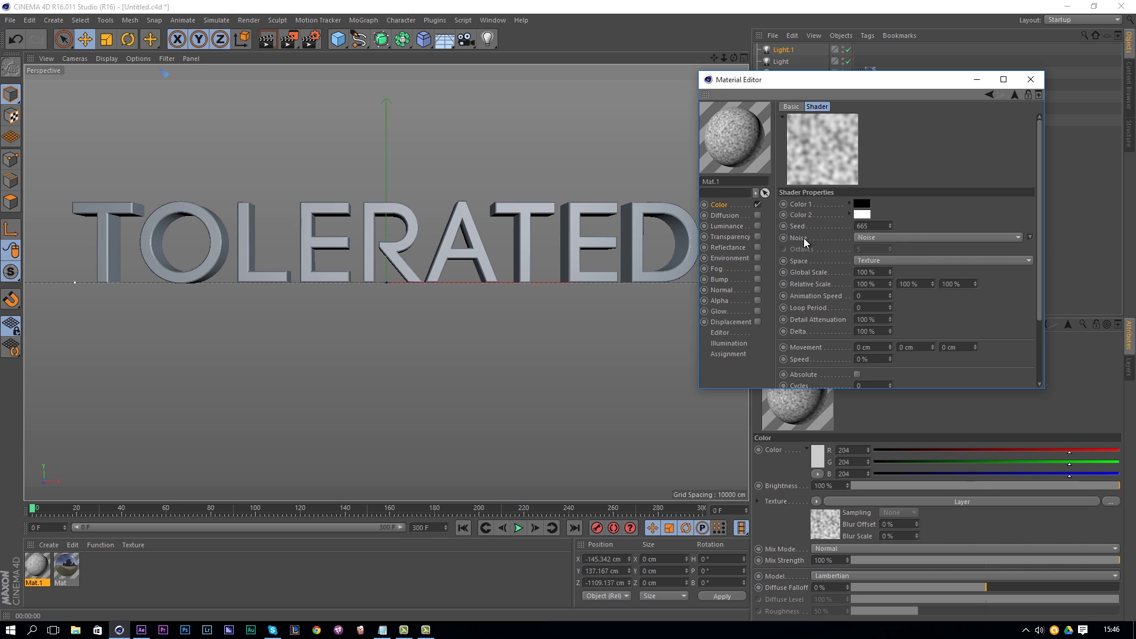
Step: Set the Noise to the Luka pattern at 250% Global Scale
left_click(1028, 236)
left_click(1027, 251)
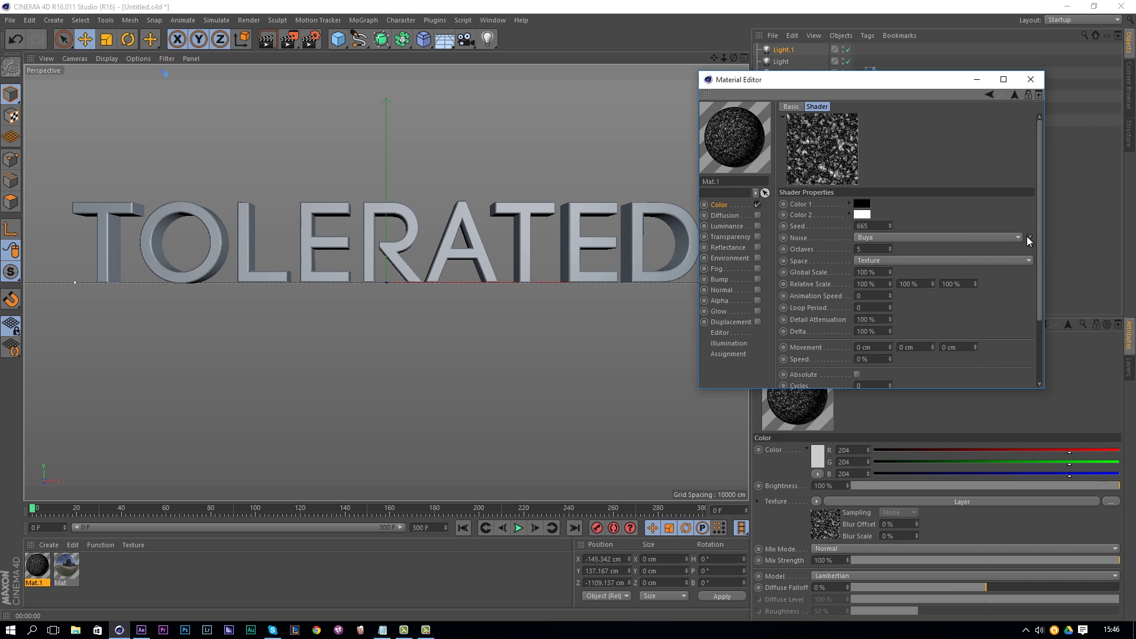
left_click(1028, 238)
left_click(1092, 284)
left_click(1029, 236)
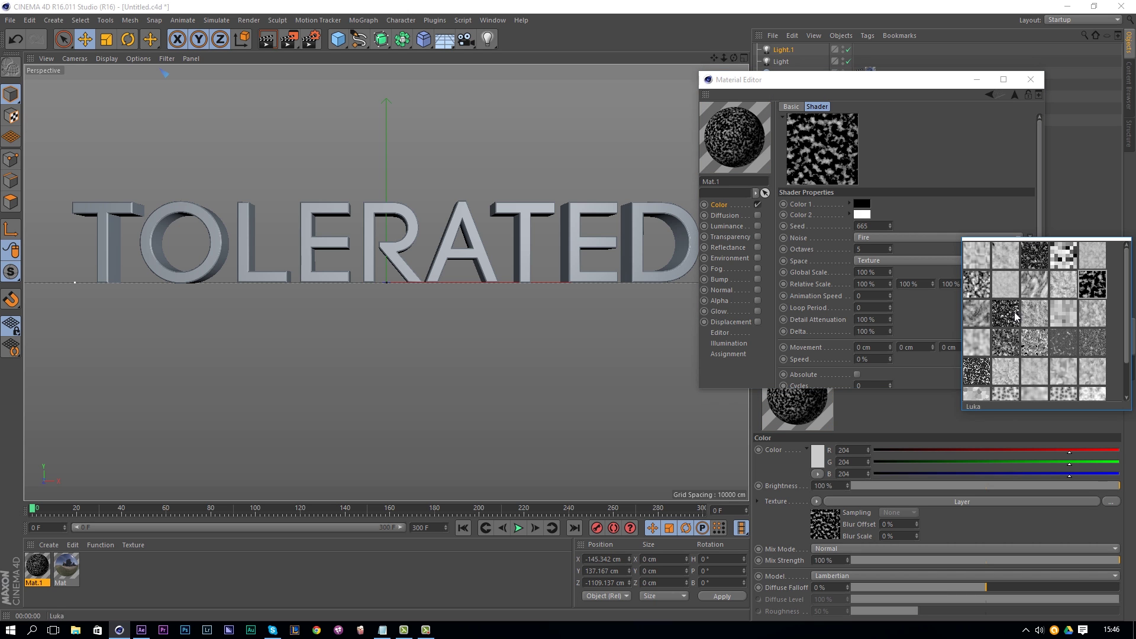
left_click(1015, 317)
left_click(1029, 236)
left_click(1027, 290)
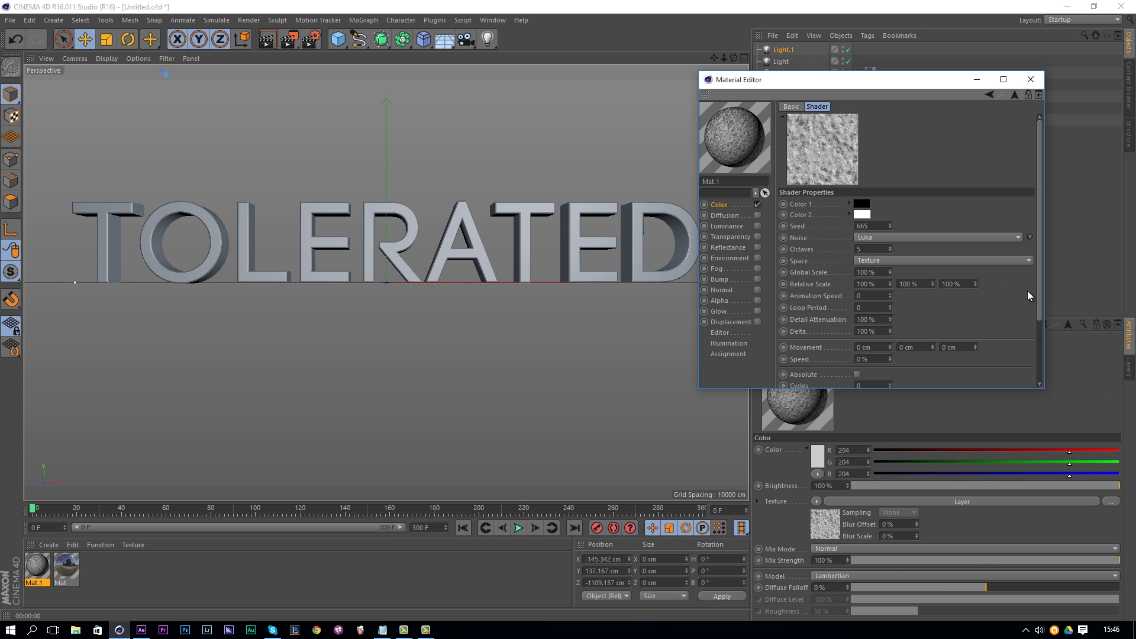
left_click(876, 272)
type("250")
key("Return")
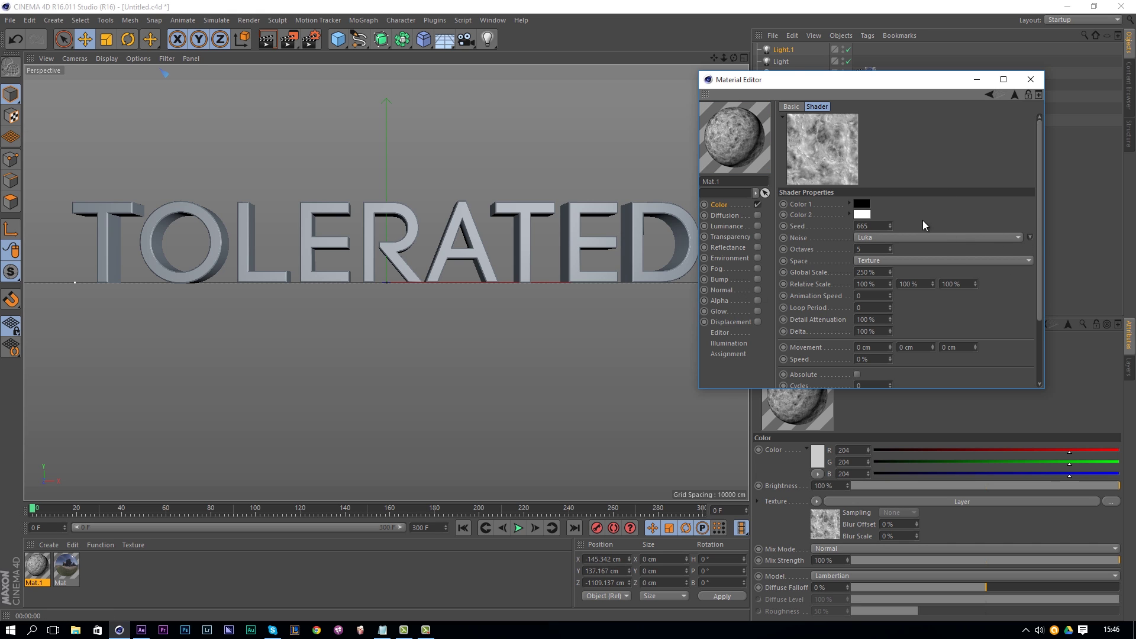
left_click(861, 216)
Step: Tint the Luka noise's Color 2 and Color 1 a blue-grey
mouse_move(786, 203)
left_mouse_down()
mouse_move(818, 206)
mouse_move(808, 210)
left_mouse_up()
left_click(903, 174)
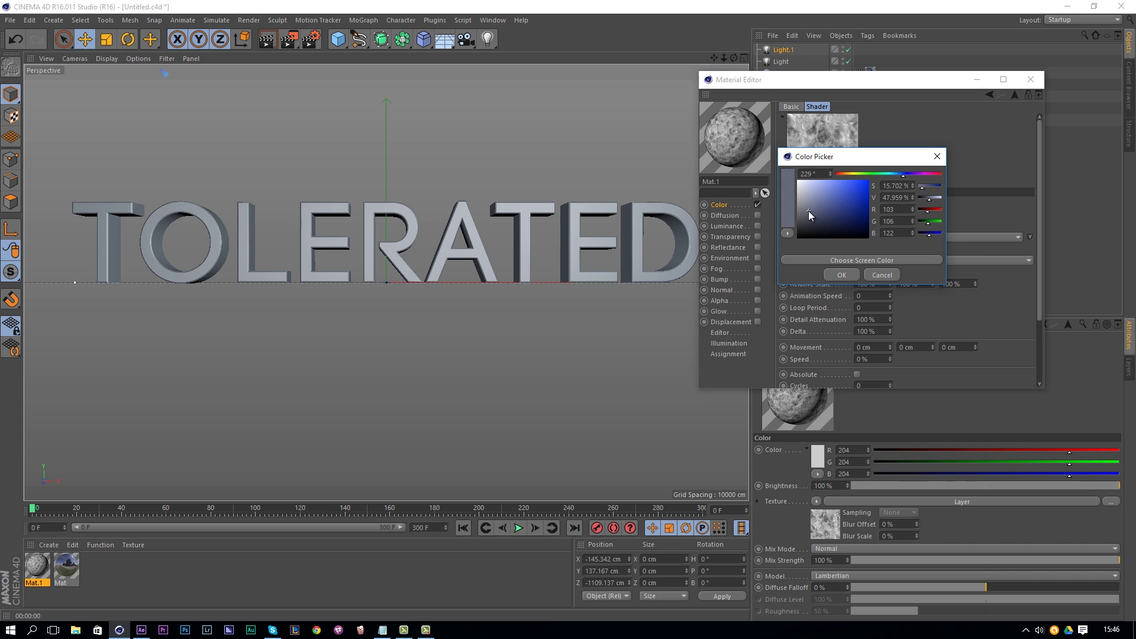
left_click(841, 275)
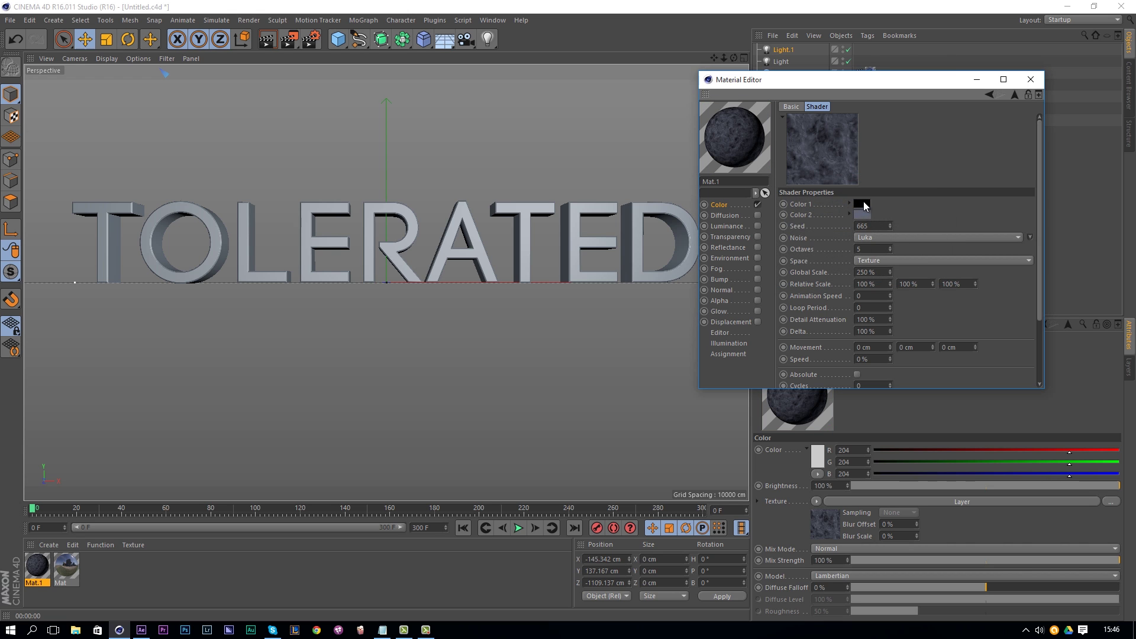
left_click(864, 204)
left_click(805, 203)
left_click(902, 157)
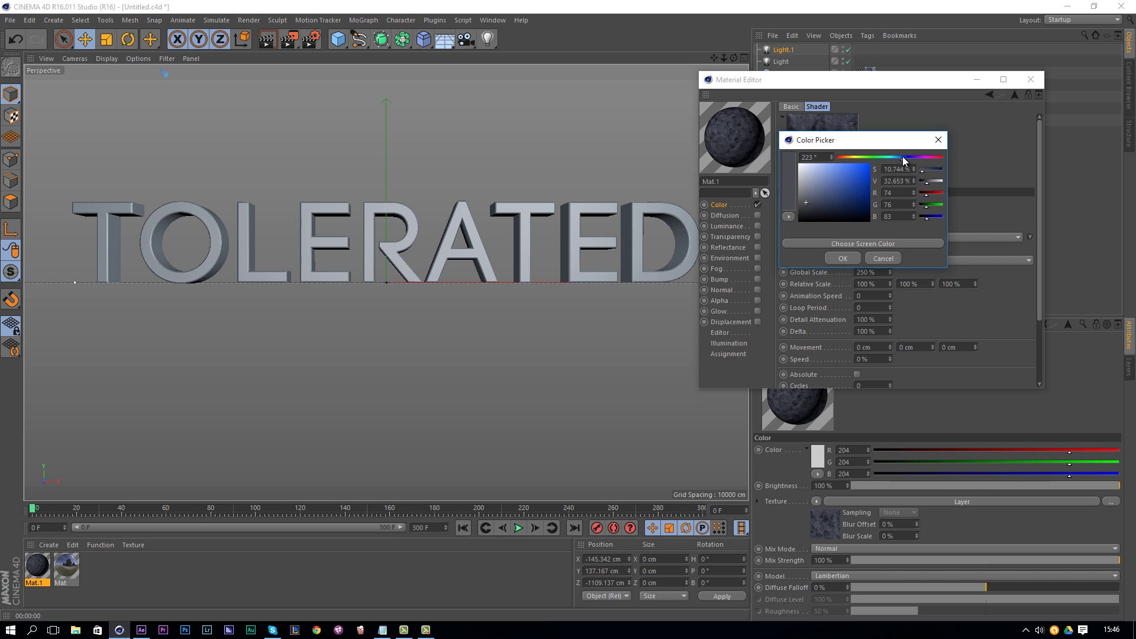
left_click_drag(826, 205, 803, 195)
key("Return")
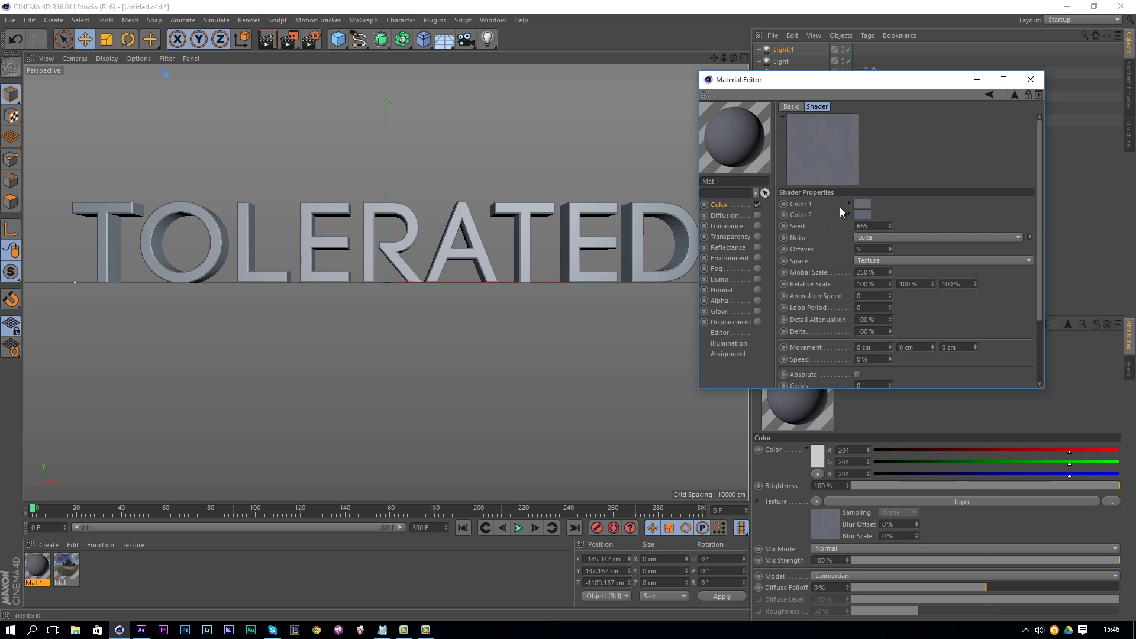
Step: Darken Color 2 and Color 1 to dark blue-grey shades
left_click(859, 214)
left_click(800, 228)
key("Return")
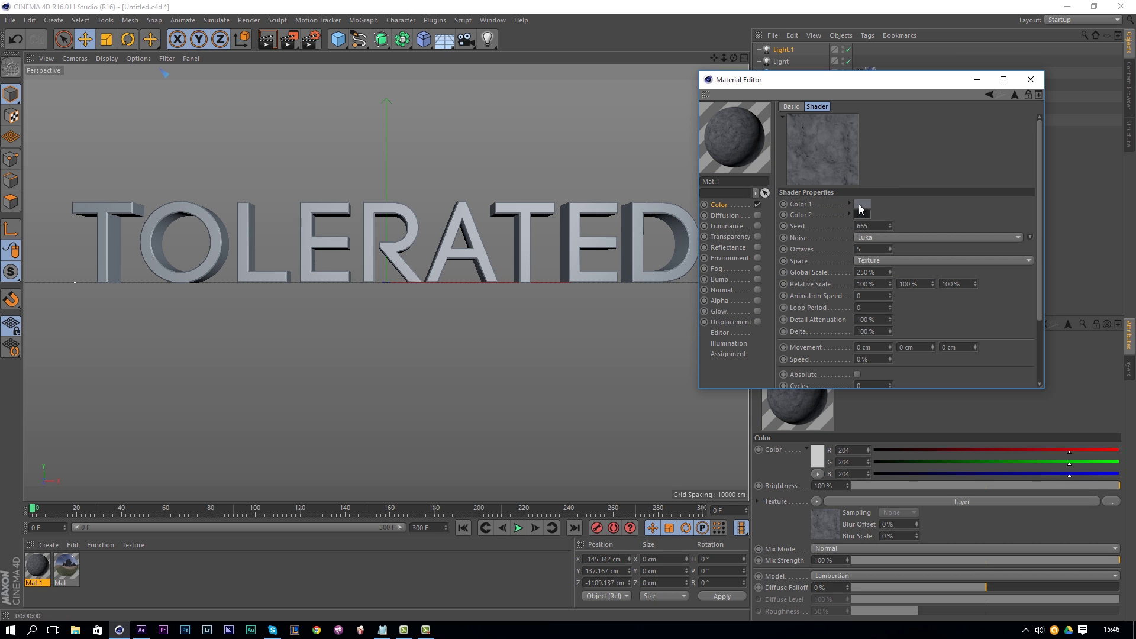
left_click(859, 205)
left_click(805, 207)
key("Return")
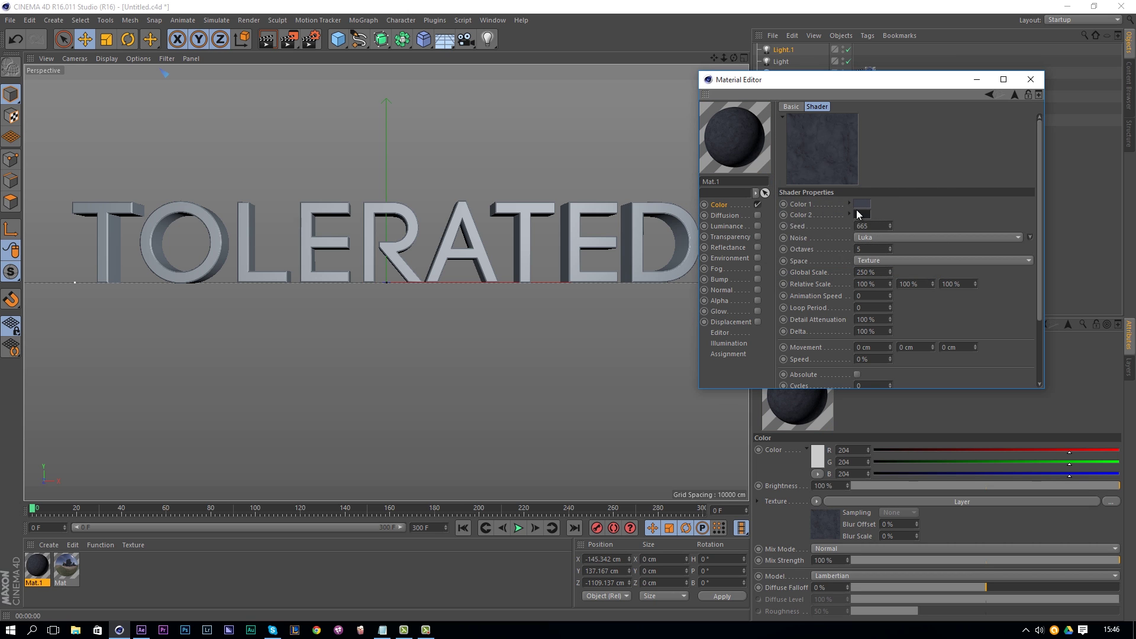
Step: Shift the noise colour toward cyan and darken it to near-black blue, then return to the layer list
left_click(861, 206)
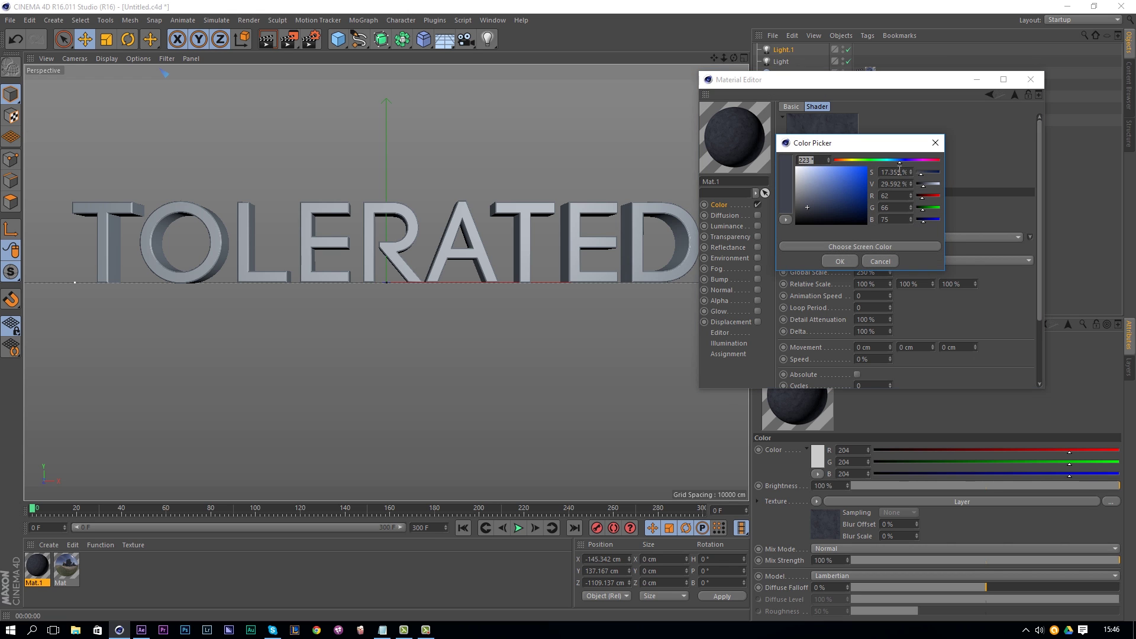
left_click_drag(898, 161, 893, 161)
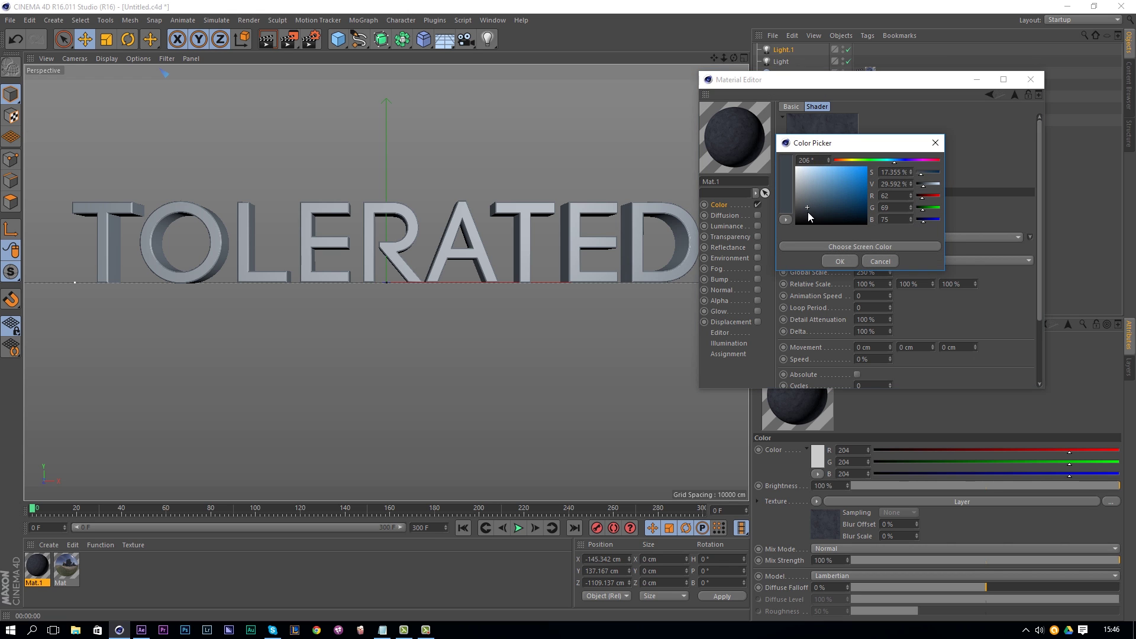
left_click_drag(808, 217, 803, 217)
key("Return")
left_click(808, 216)
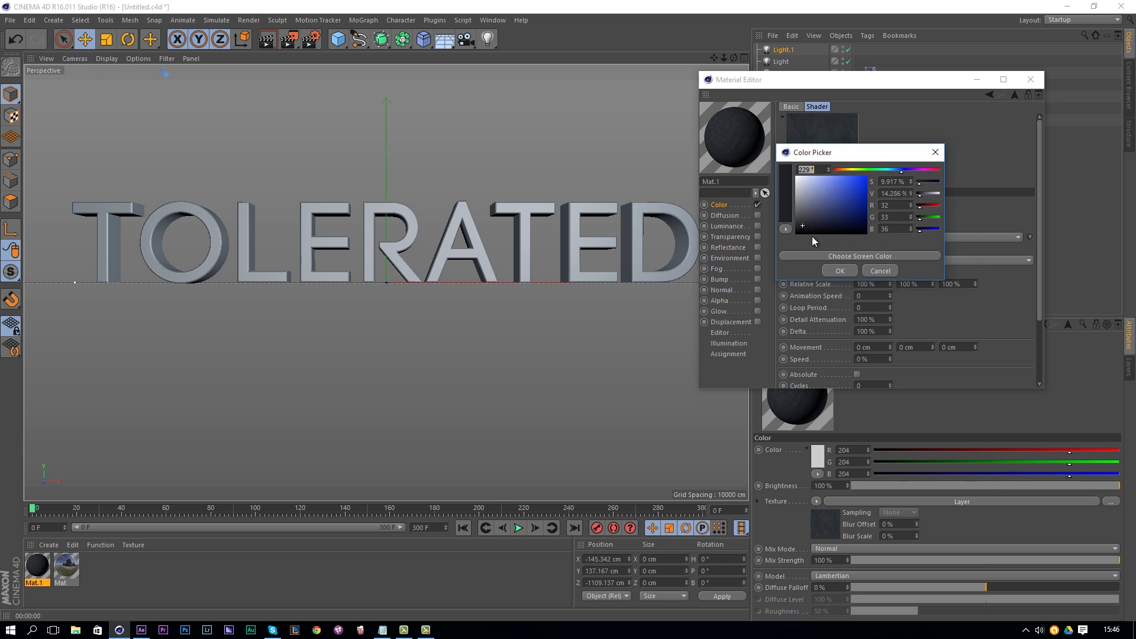
left_click(810, 228)
key("Return")
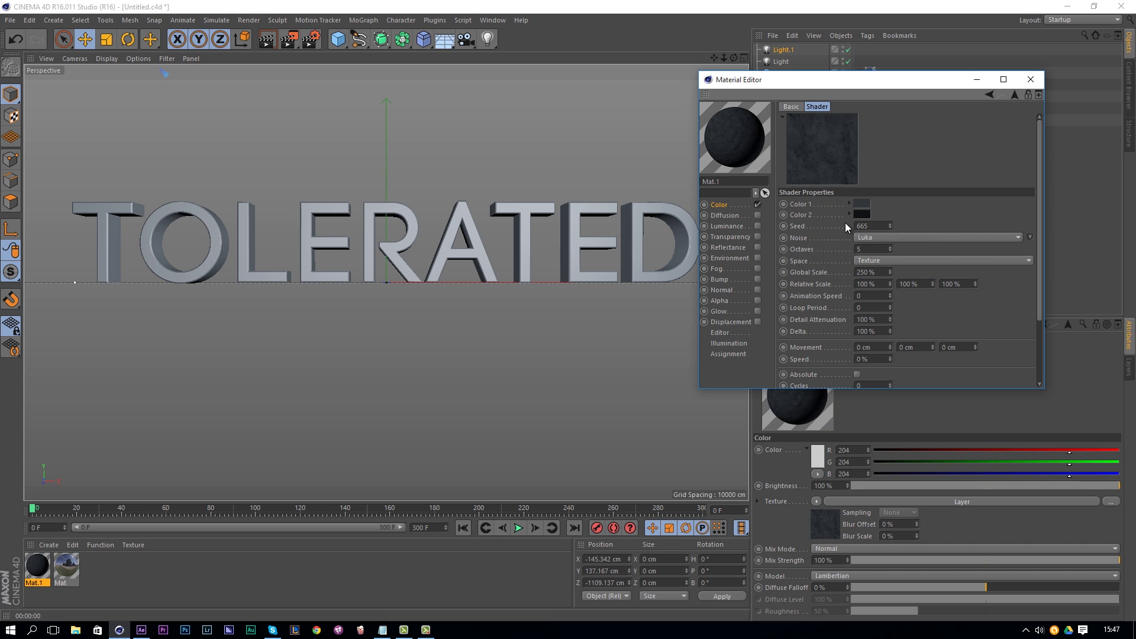
left_click(992, 93)
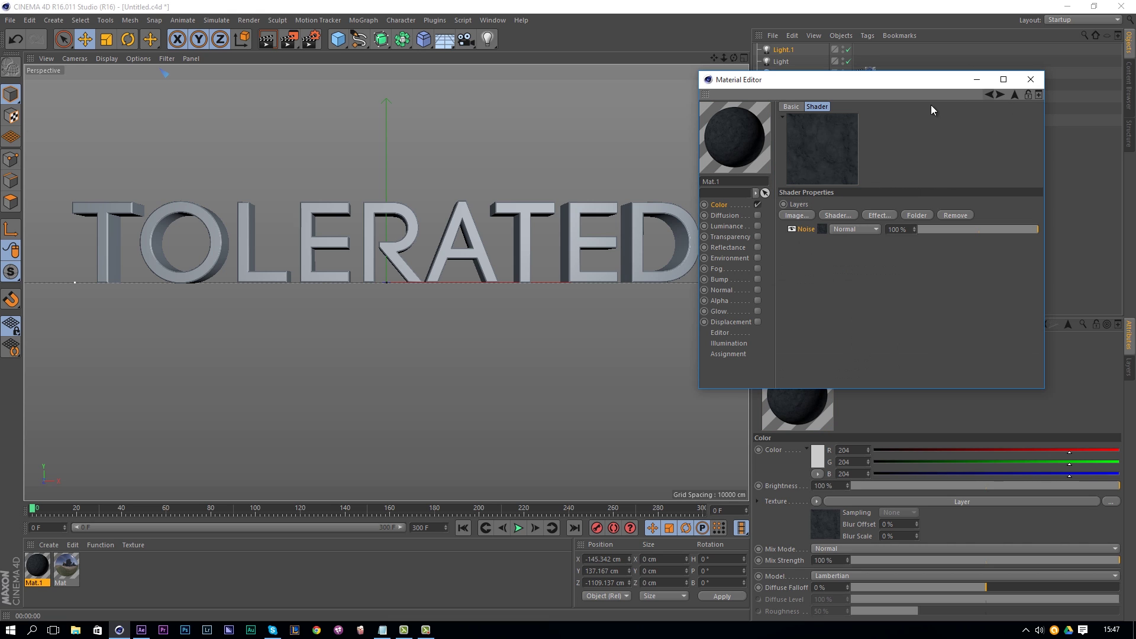
Step: Add a second Noise layer and set its noise type to Nutous
left_click(840, 215)
left_click(871, 285)
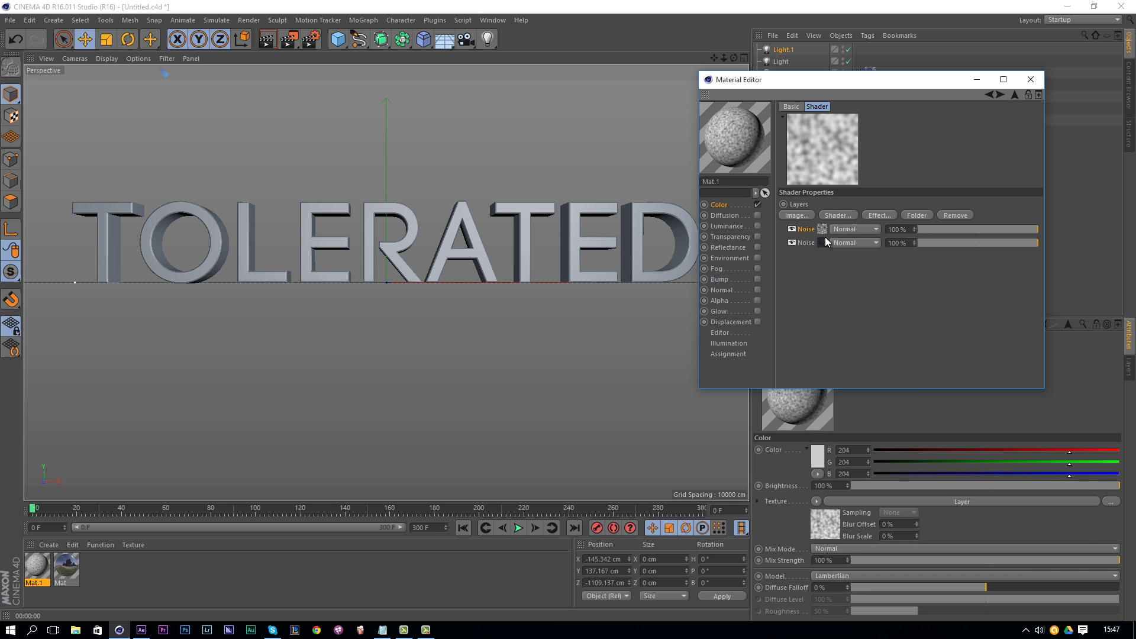
left_click(824, 239)
left_click(1030, 237)
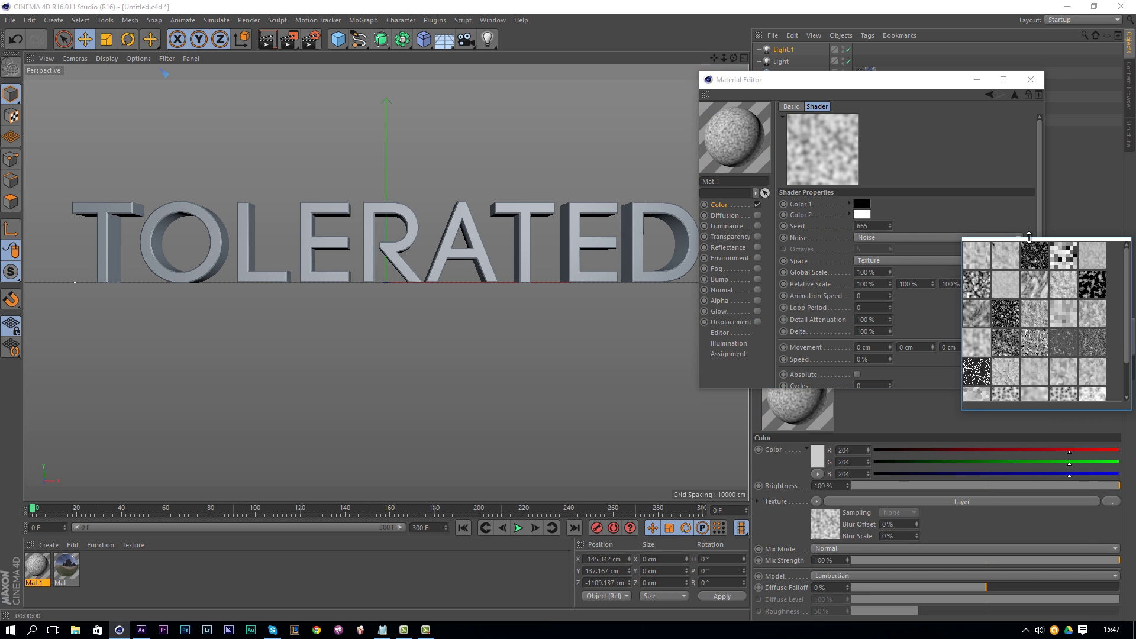
left_click(1015, 347)
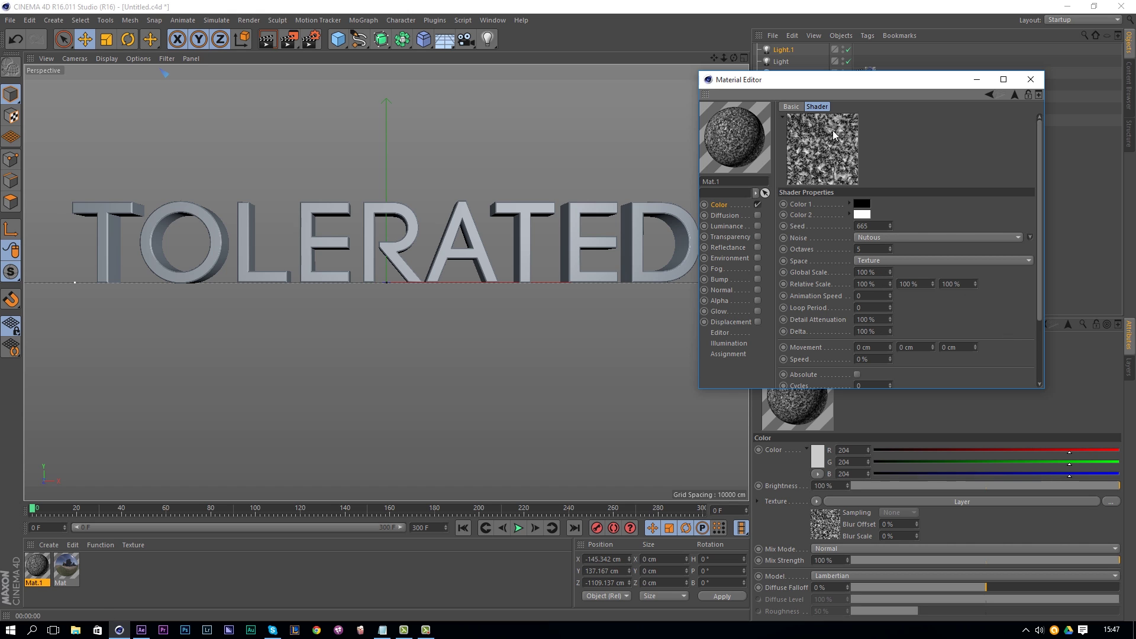
Step: Set the Nutous noise's Color 2 to a very dark blue
left_click(867, 216)
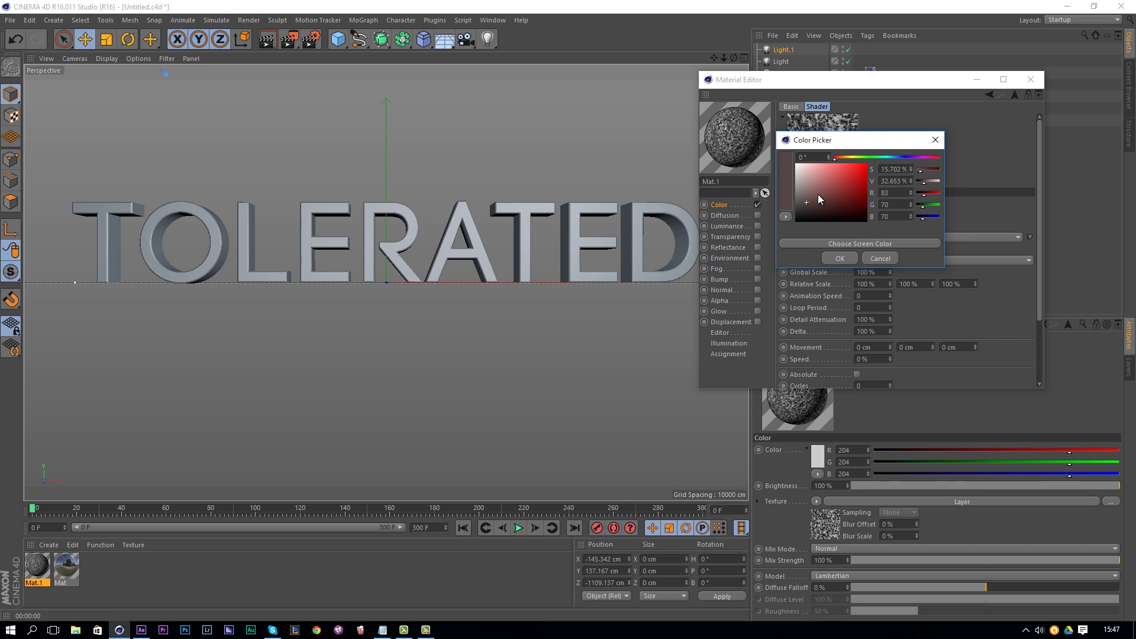
left_click(896, 156)
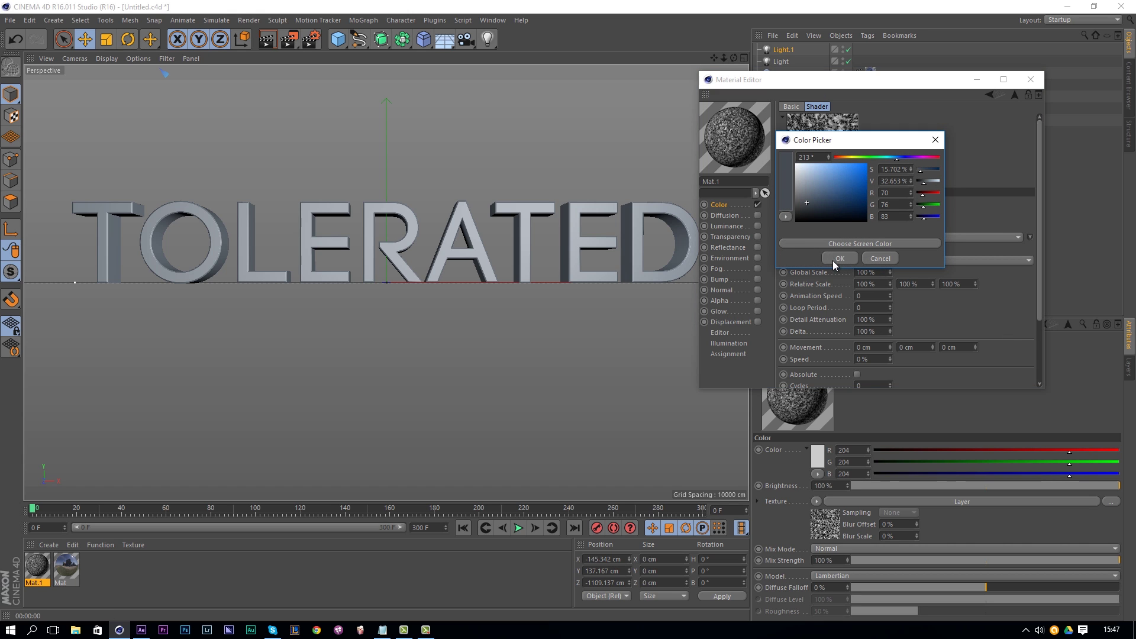
left_click(834, 259)
left_click(854, 217)
left_click(822, 234)
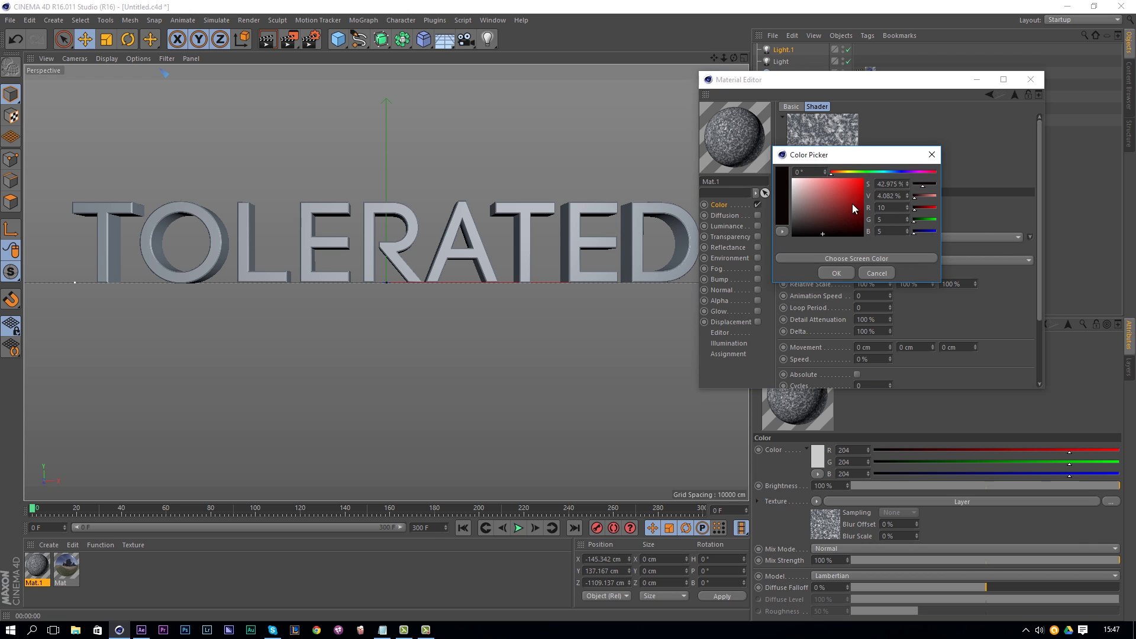
left_click(892, 172)
left_click(842, 270)
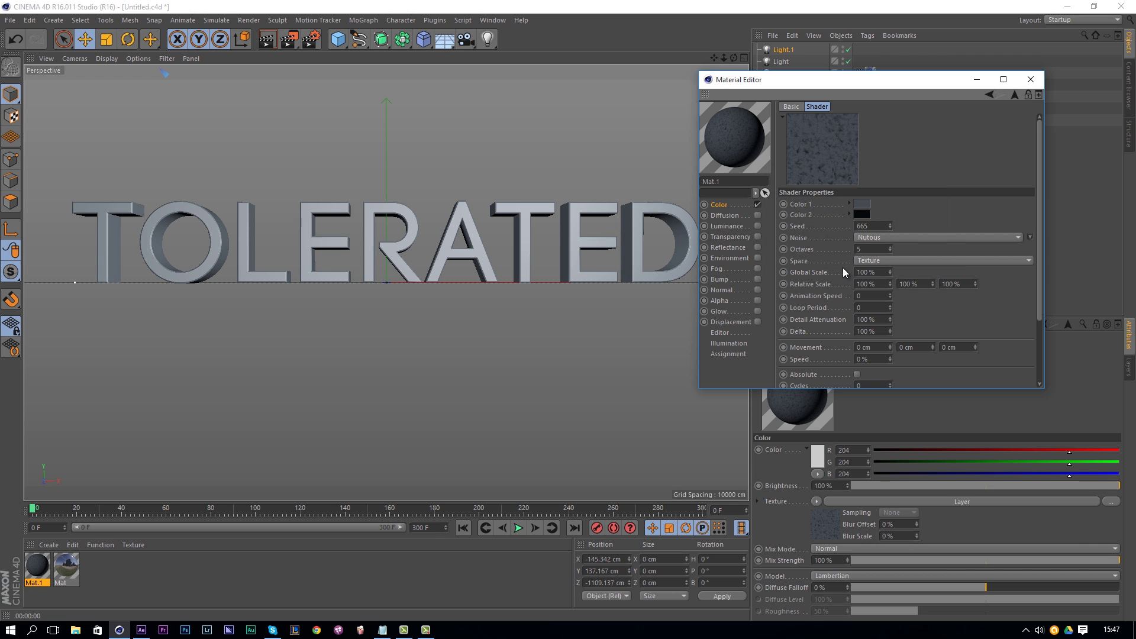
Step: Set Color 1 to a dark blue, brightened slightly
left_click(862, 203)
left_click(834, 215)
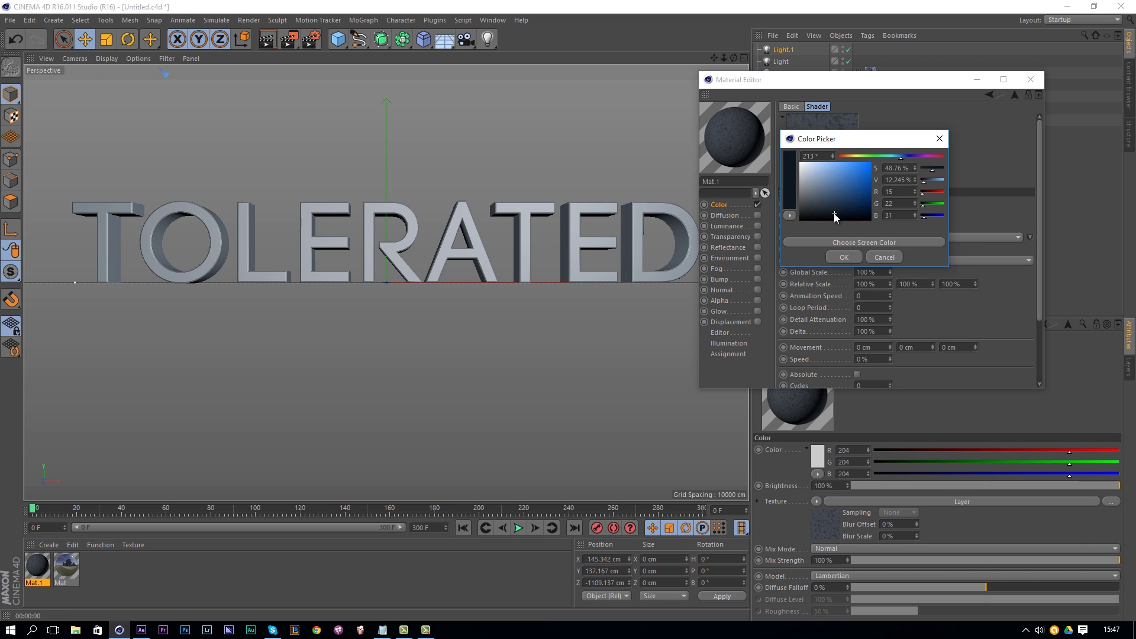
left_click(844, 257)
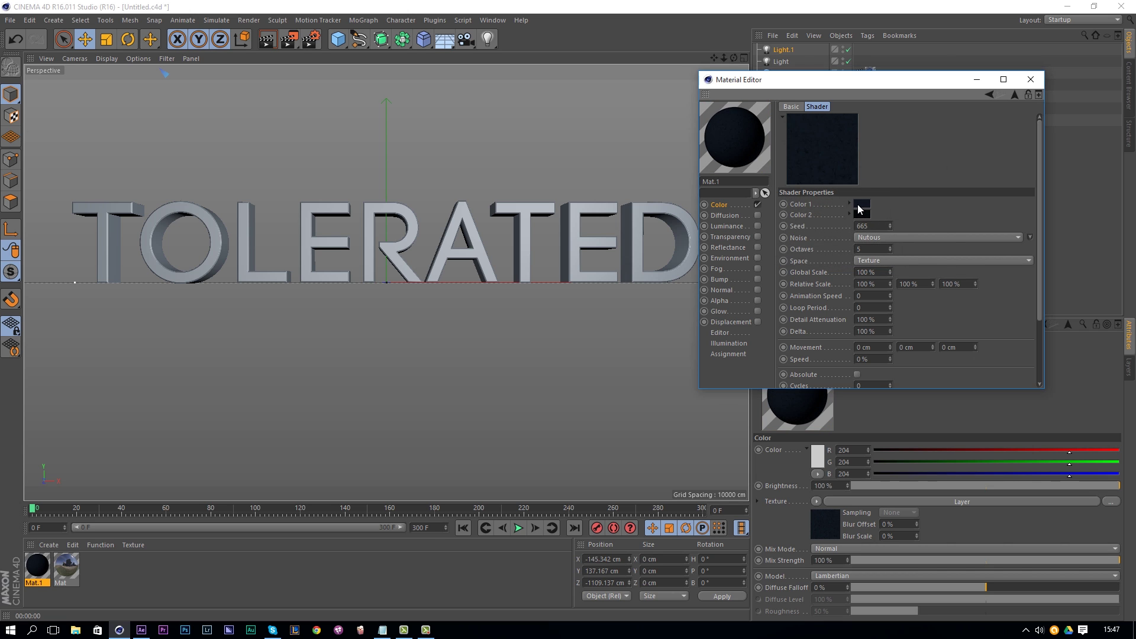
left_click(859, 208)
left_click(819, 209)
left_click(837, 261)
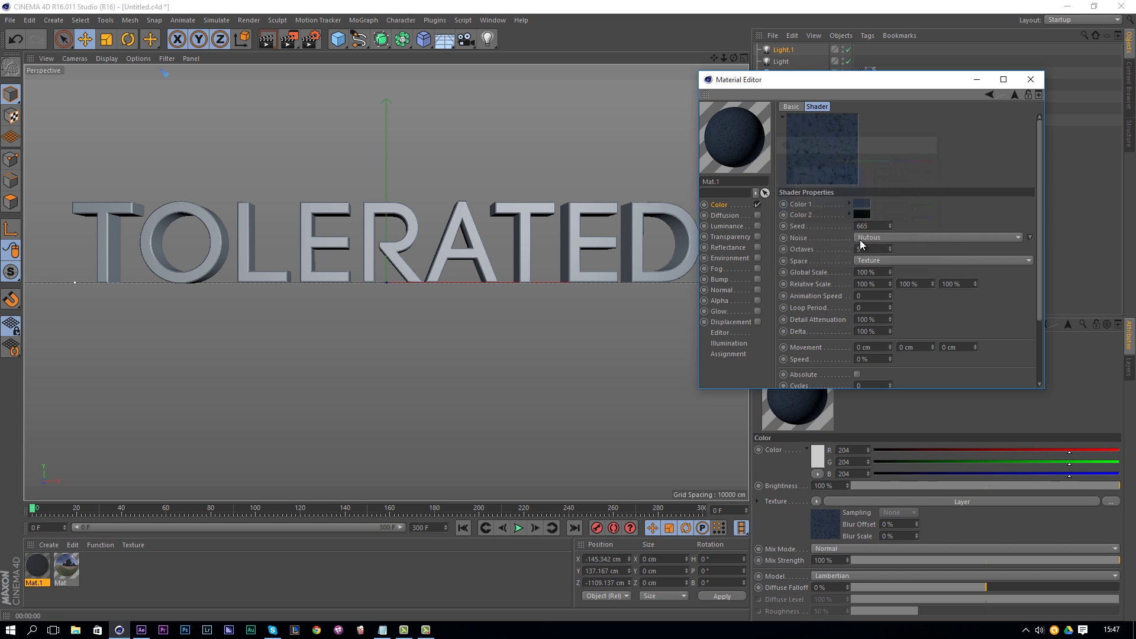
Step: Try Overlay and Dodge blend modes on the first Noise layer
left_click(987, 94)
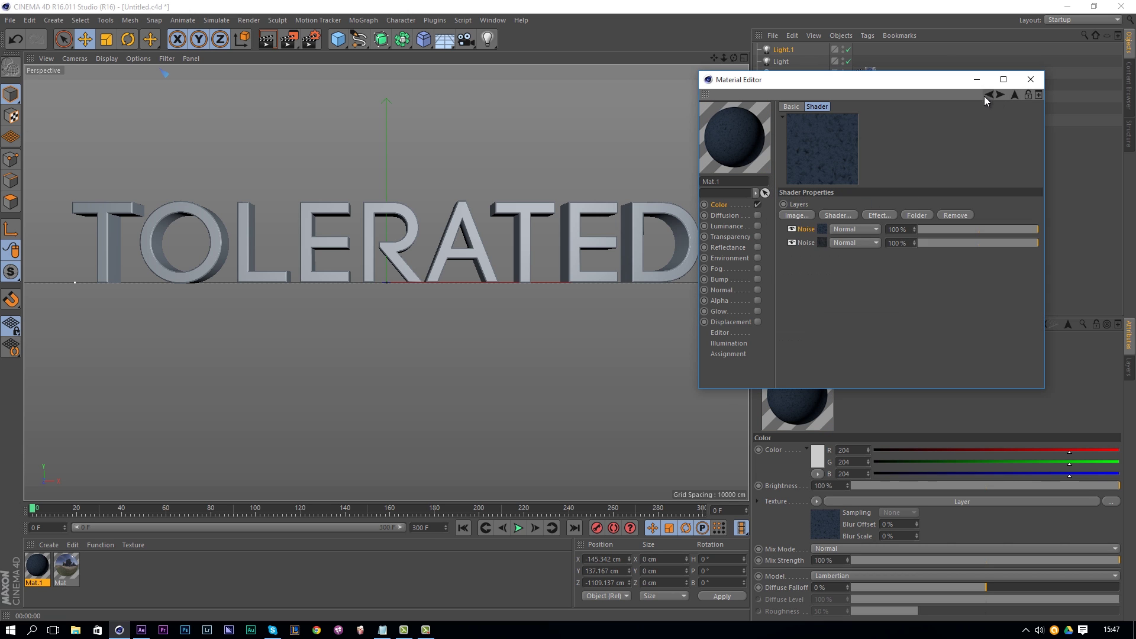
left_click(854, 230)
left_click(849, 259)
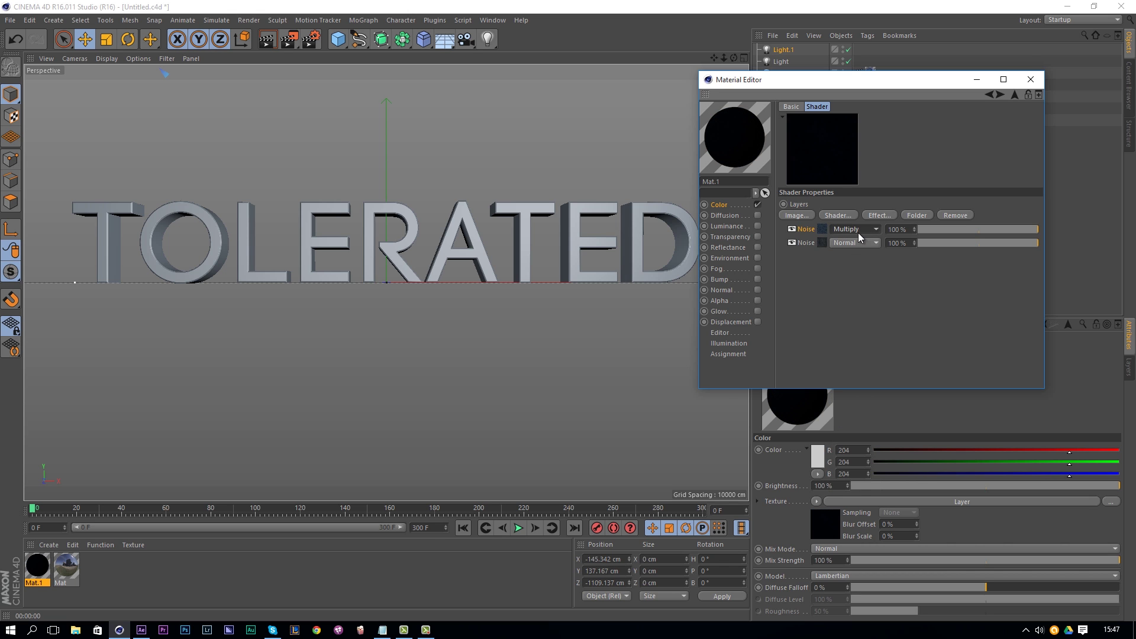
left_click(858, 231)
left_click(857, 281)
left_click(865, 232)
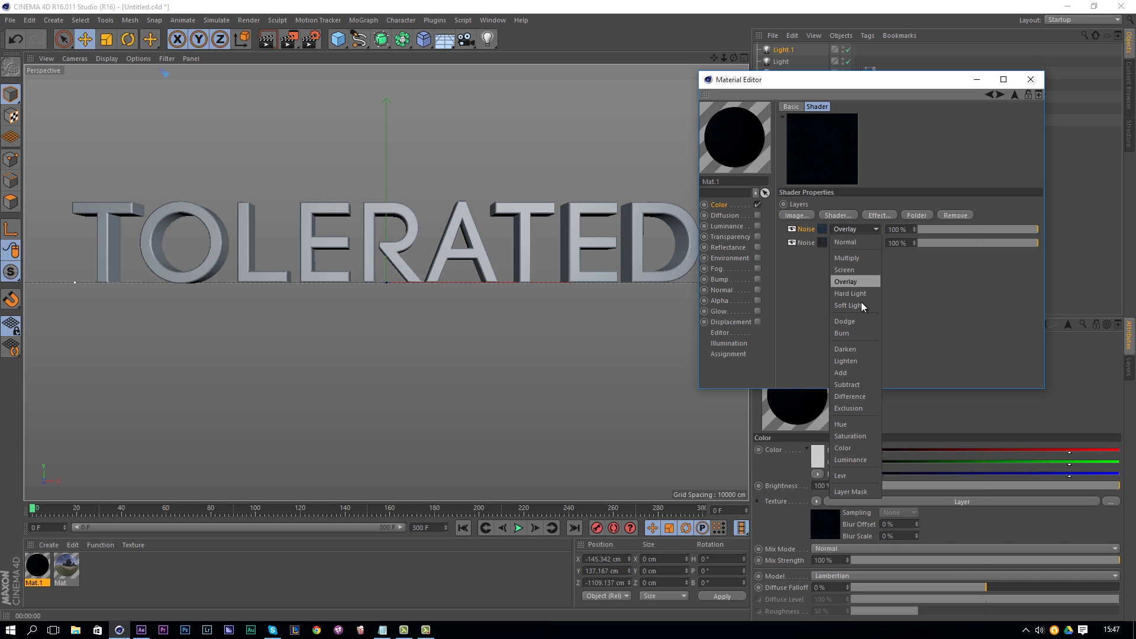
Step: Blend the upper noise layer in Add mode at 25% strength, toggling it to compare
left_click(857, 322)
left_click(860, 232)
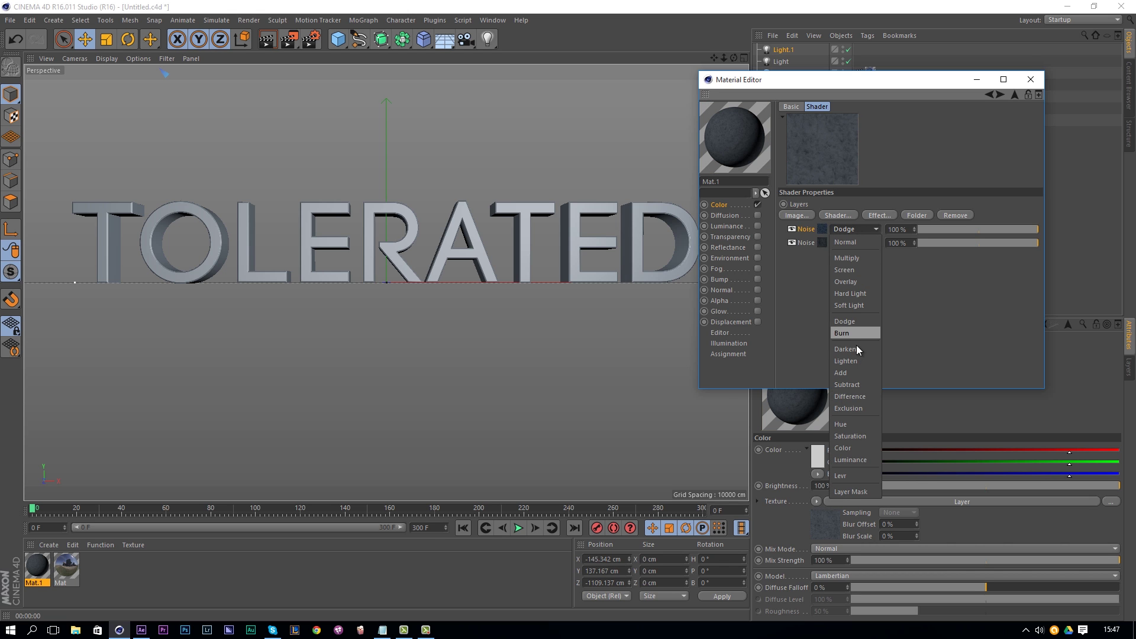
left_click(846, 371)
left_click(945, 232)
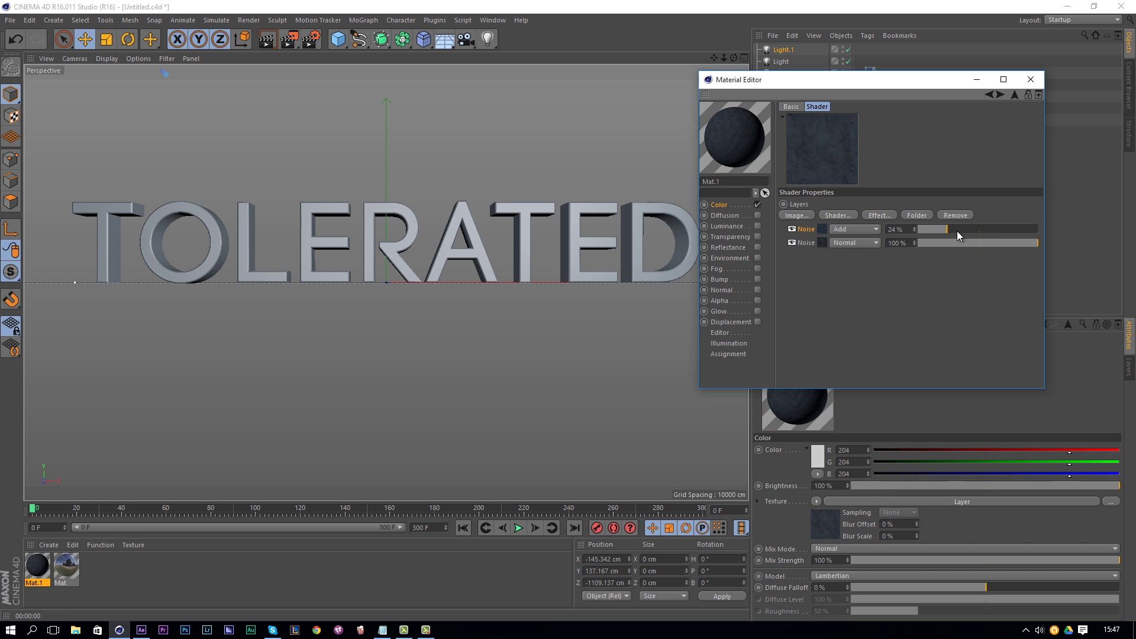
left_click(946, 230)
left_click(791, 230)
left_click(793, 229)
Step: Set the upper noise's Color 1 to a dark blue
left_click(821, 229)
left_click(861, 204)
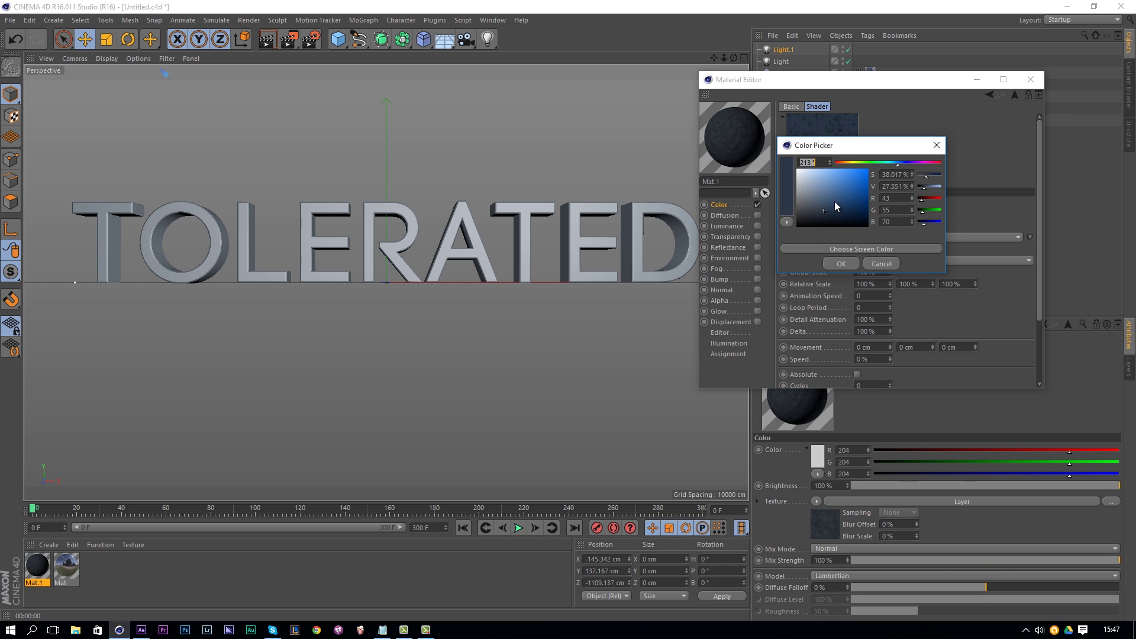
mouse_move(817, 219)
left_mouse_down()
mouse_move(807, 211)
mouse_move(811, 224)
left_mouse_up()
left_click(840, 263)
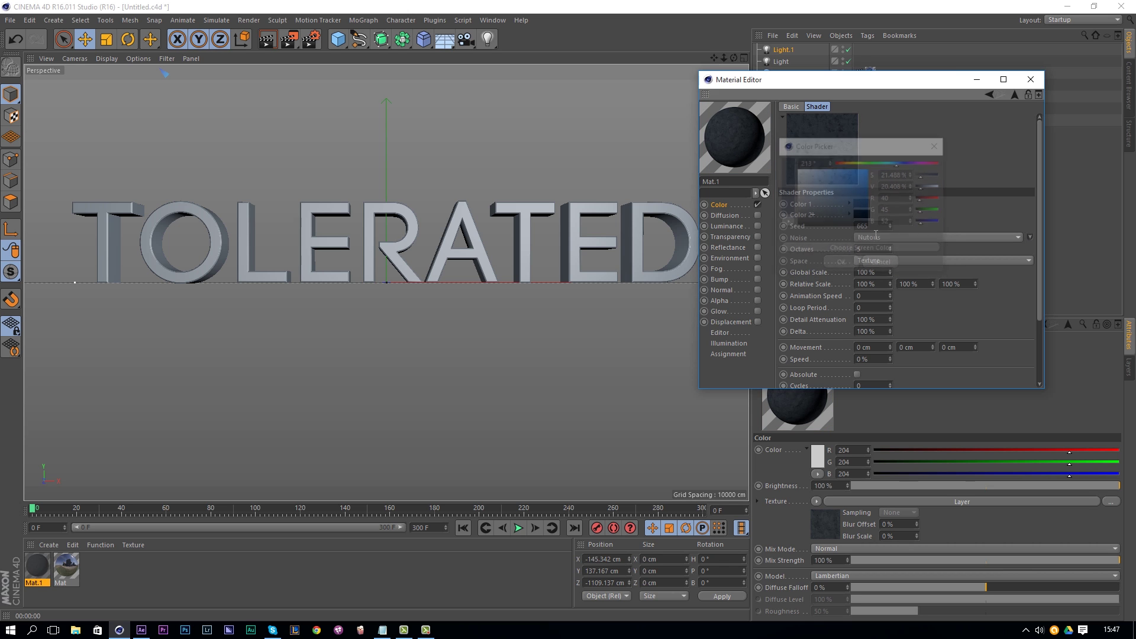
left_click(992, 93)
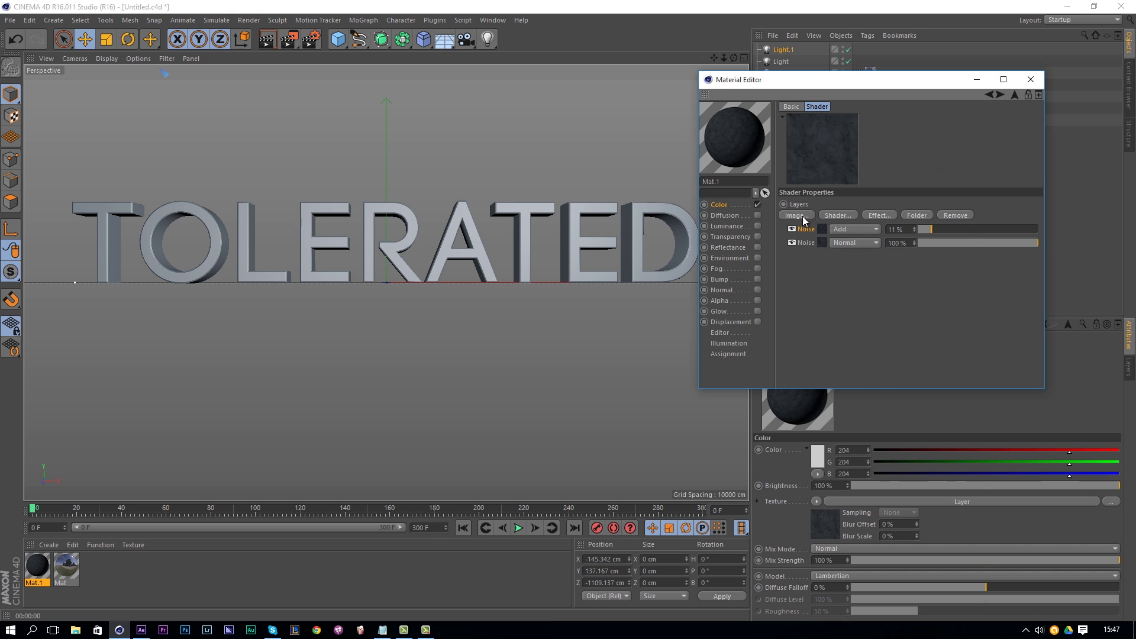
Step: Blend the upper noise layer in Multiply at 32% strength
left_click(791, 229)
left_click_drag(931, 229, 962, 230)
left_click(869, 232)
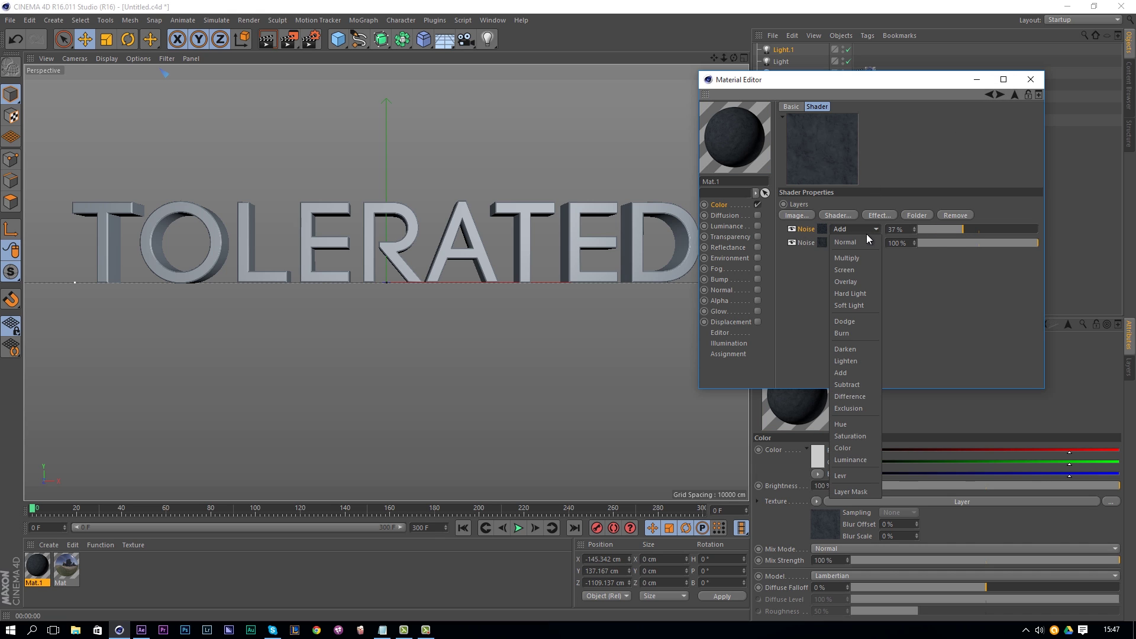
left_click(858, 261)
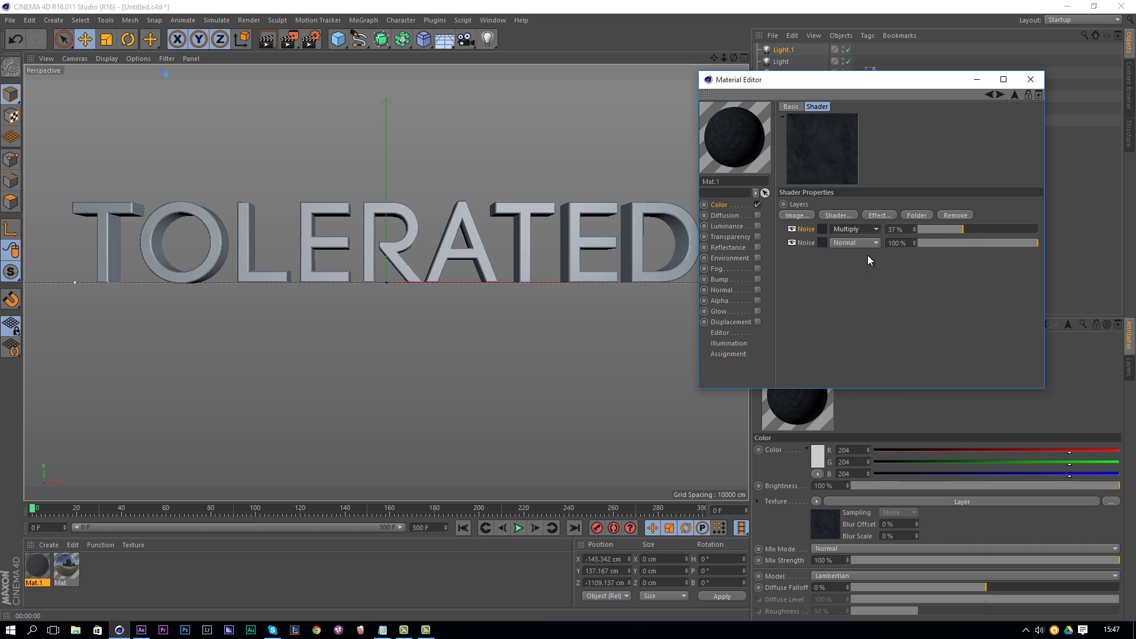
left_click(957, 229)
left_click(791, 230)
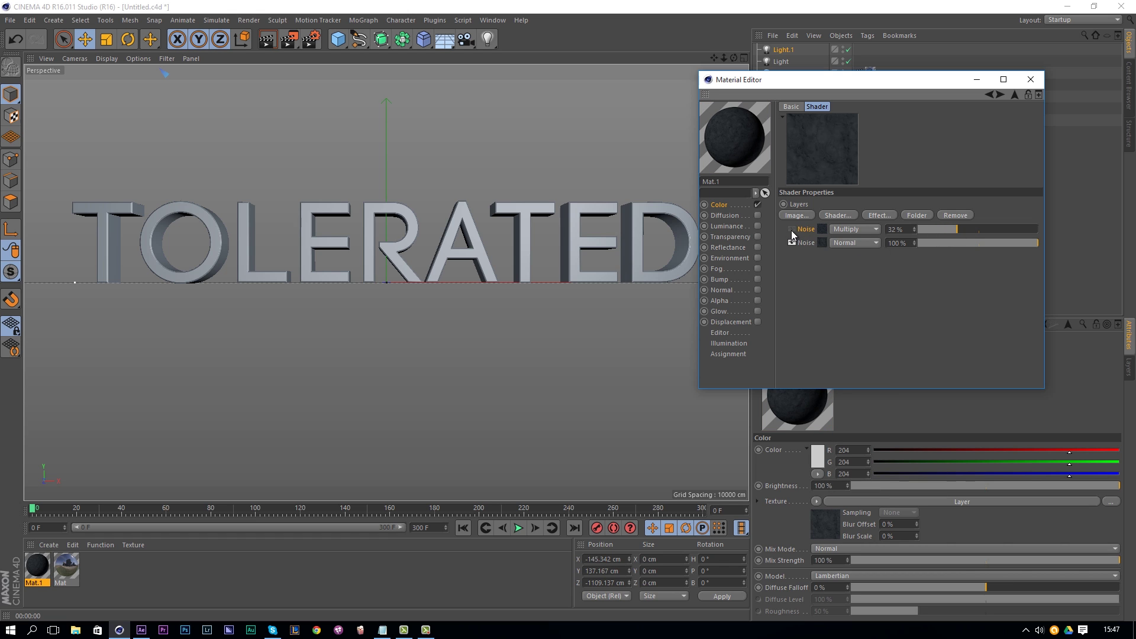
left_click(791, 229)
Step: Lighten the noise's Color 1 to a bluish grey
left_click(821, 230)
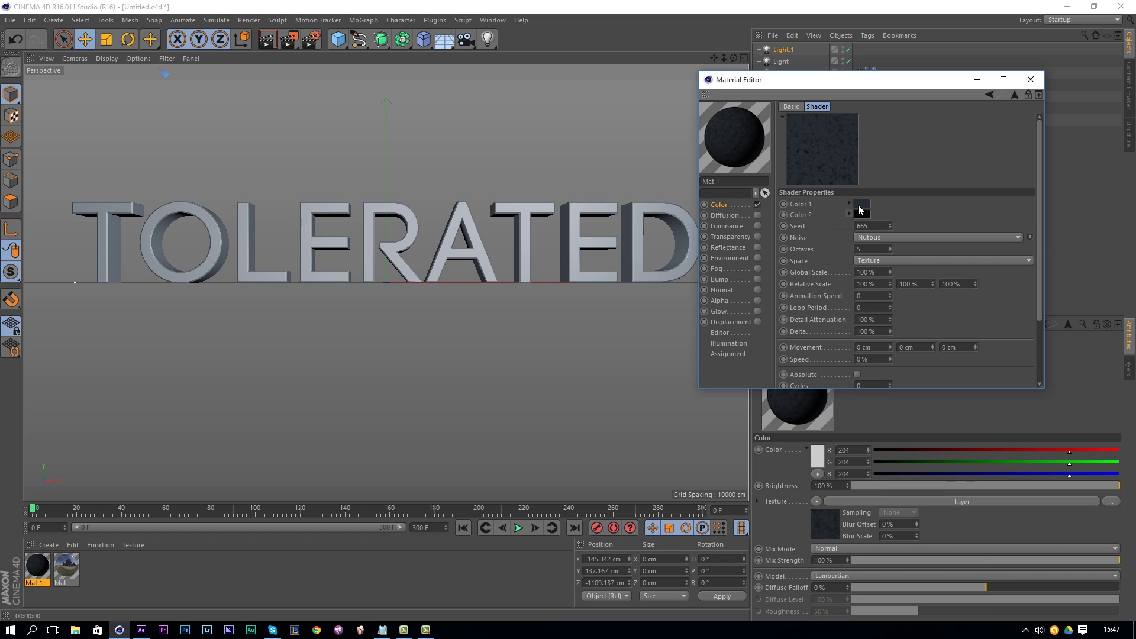
left_click(832, 223)
left_click(804, 194)
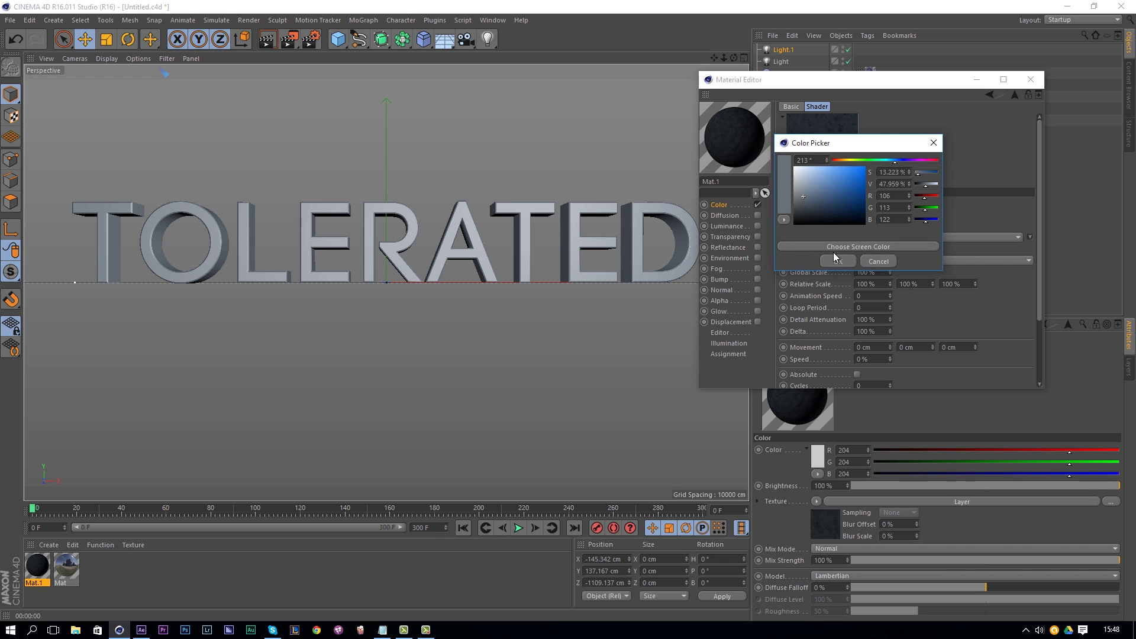
left_click(836, 261)
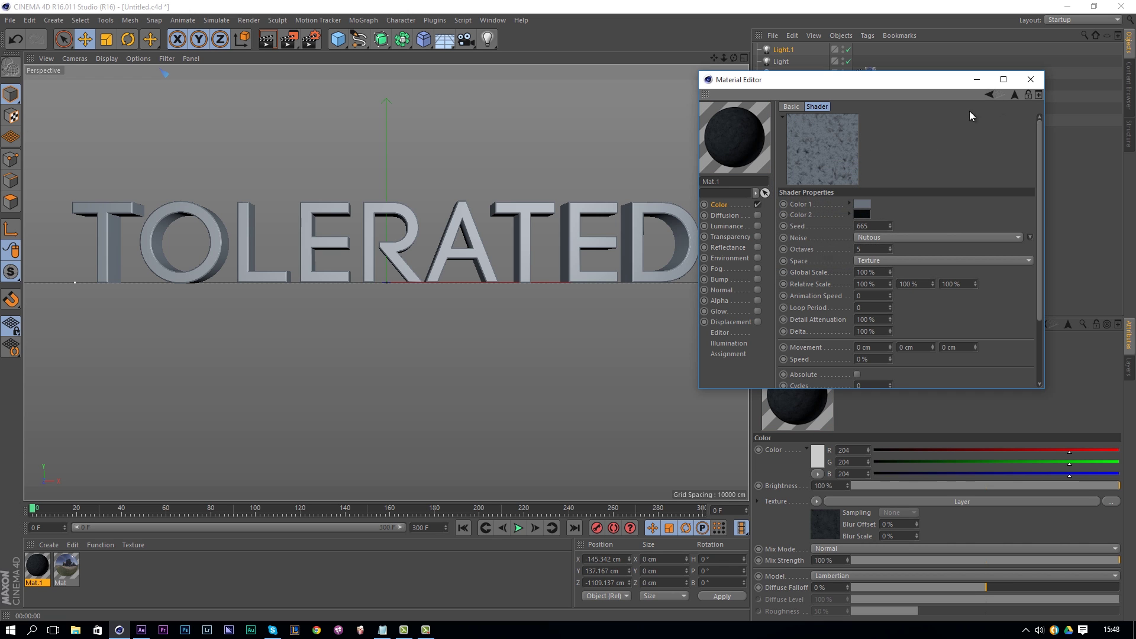
left_click(989, 94)
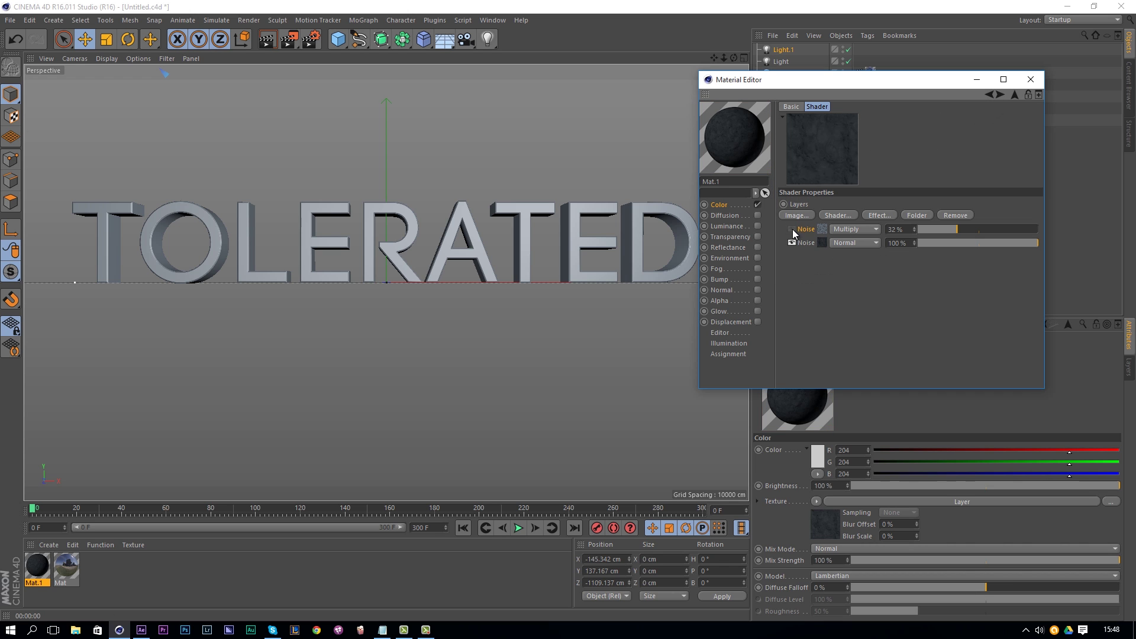
left_click(836, 216)
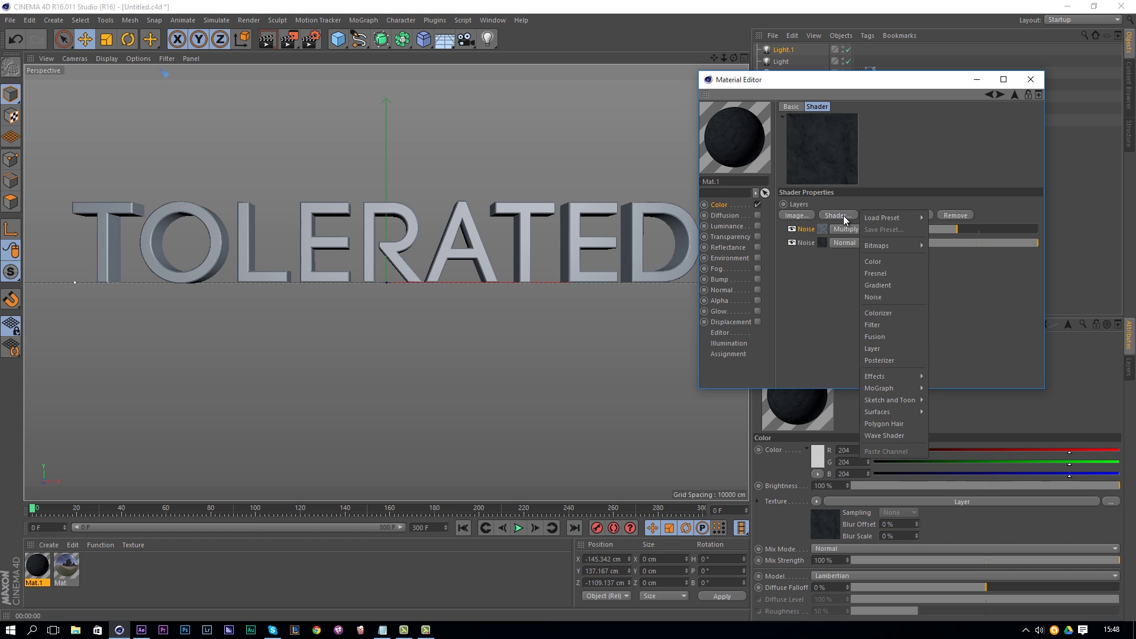
Step: Add a third Noise layer on top, blended in Multiply at 45% strength
left_click(917, 296)
left_click_drag(928, 230, 943, 230)
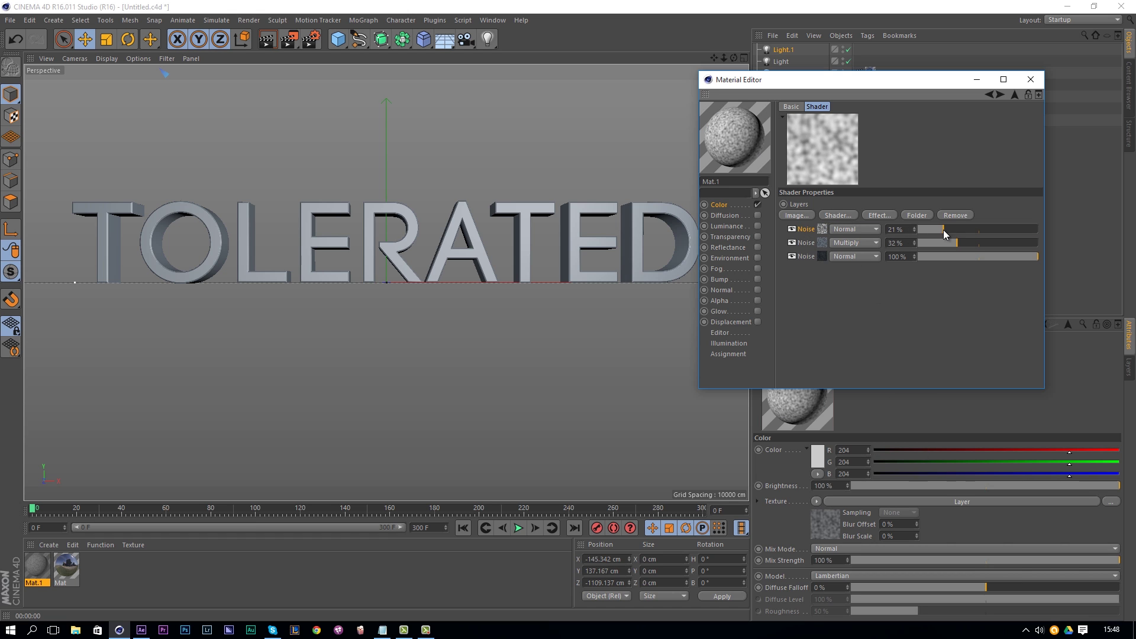
left_click(854, 229)
left_click(849, 258)
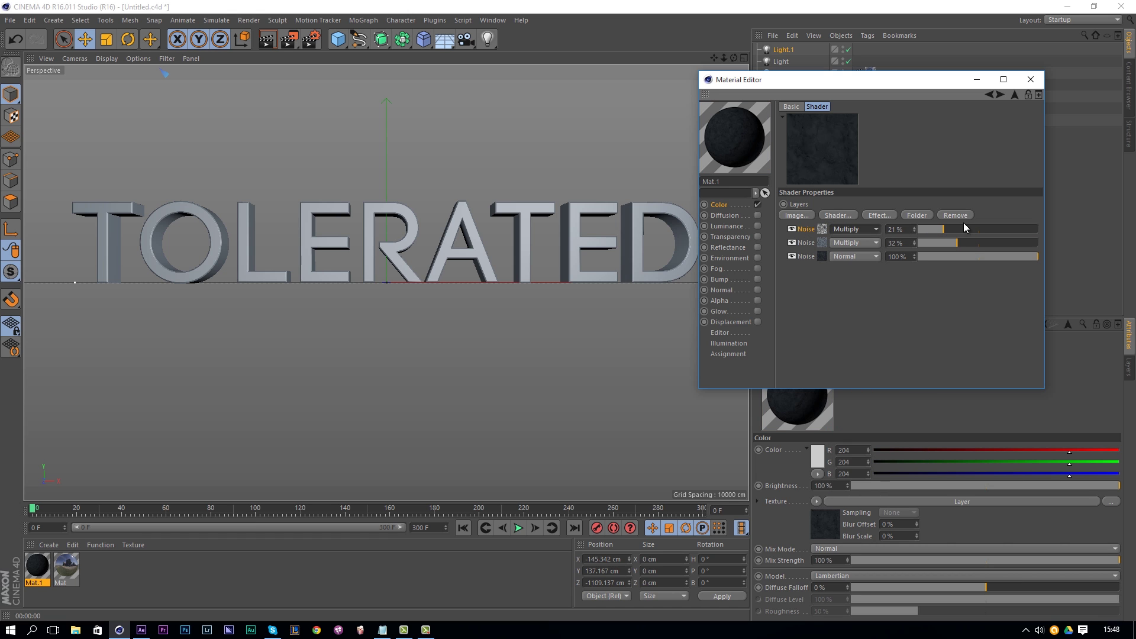
left_click_drag(963, 228, 973, 230)
left_click(720, 203)
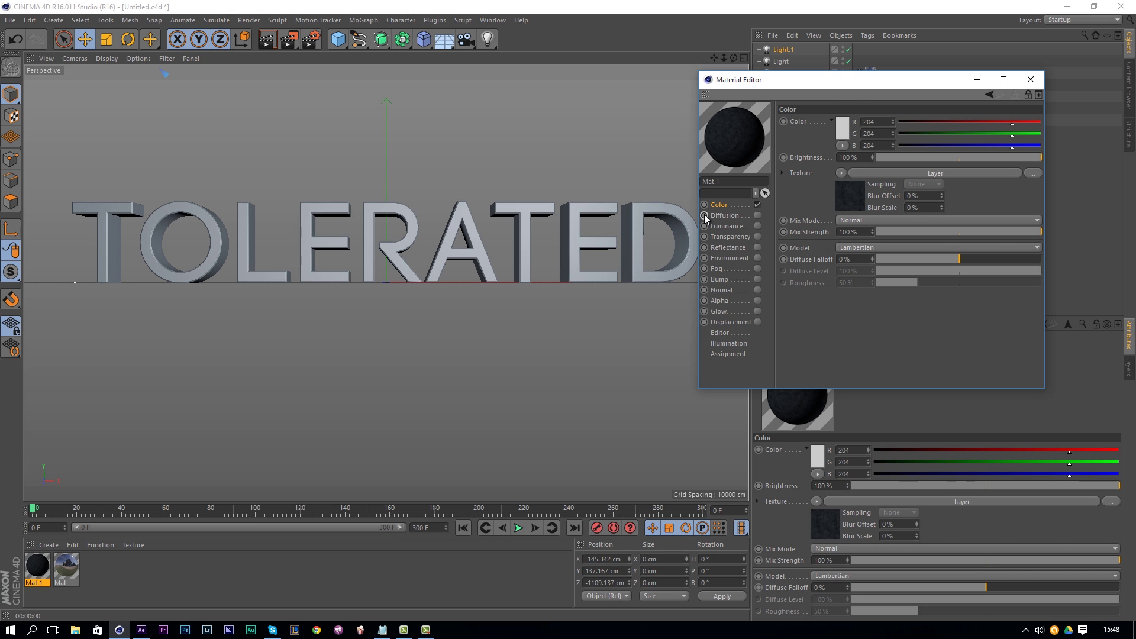
Step: Enable Mat.1's Reflectance channel and delete the Default Specular layer
left_click(862, 185)
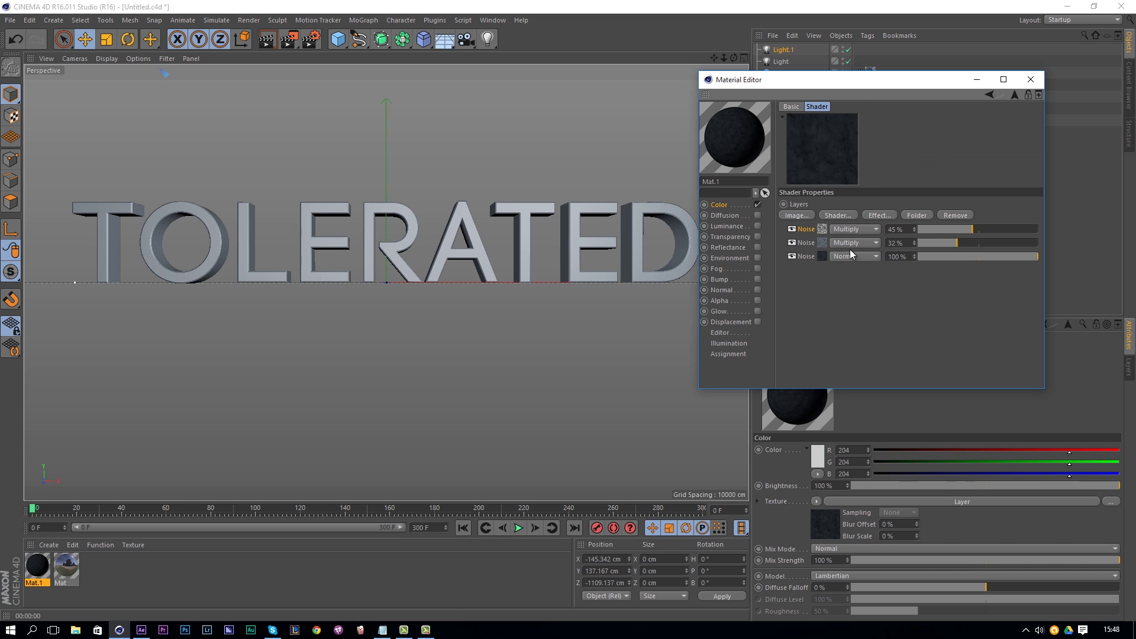
left_click(729, 207)
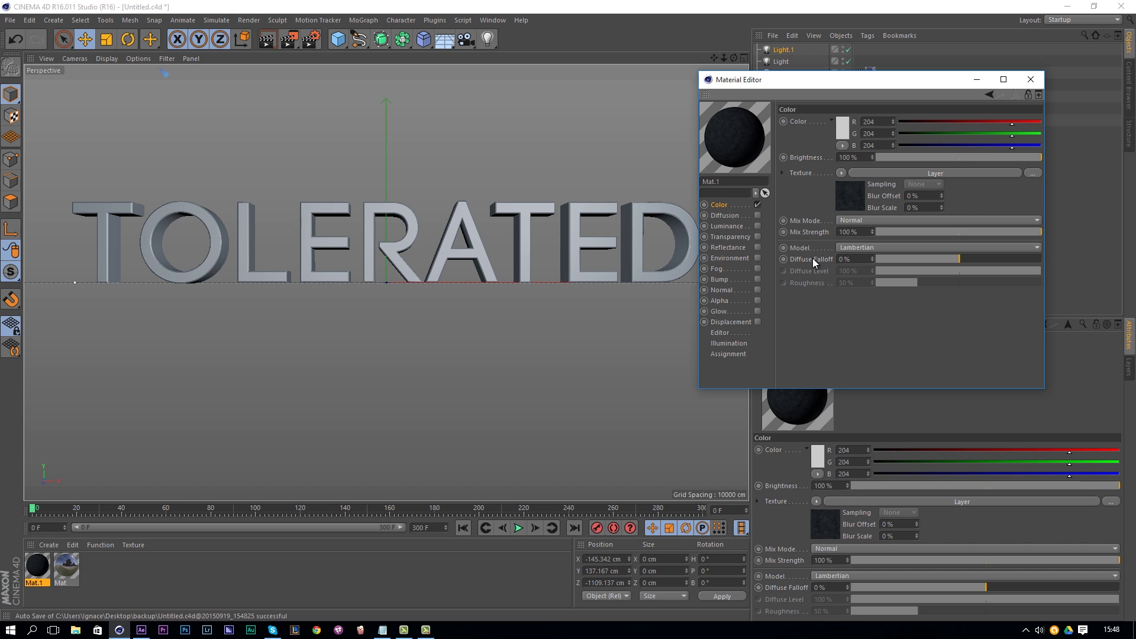
left_click(734, 248)
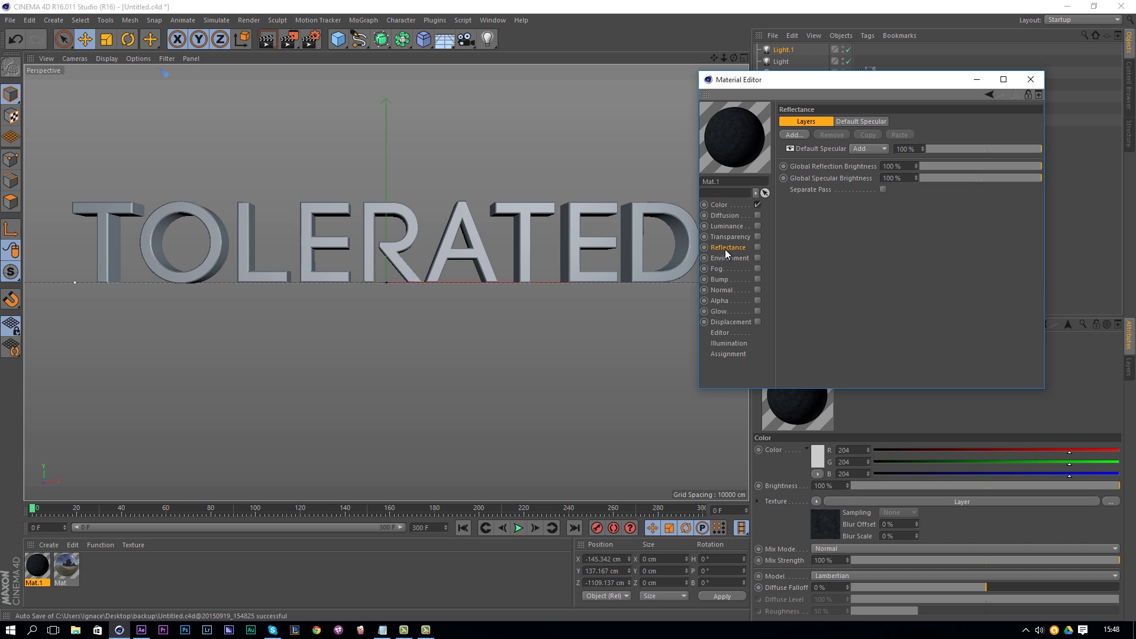
left_click(756, 246)
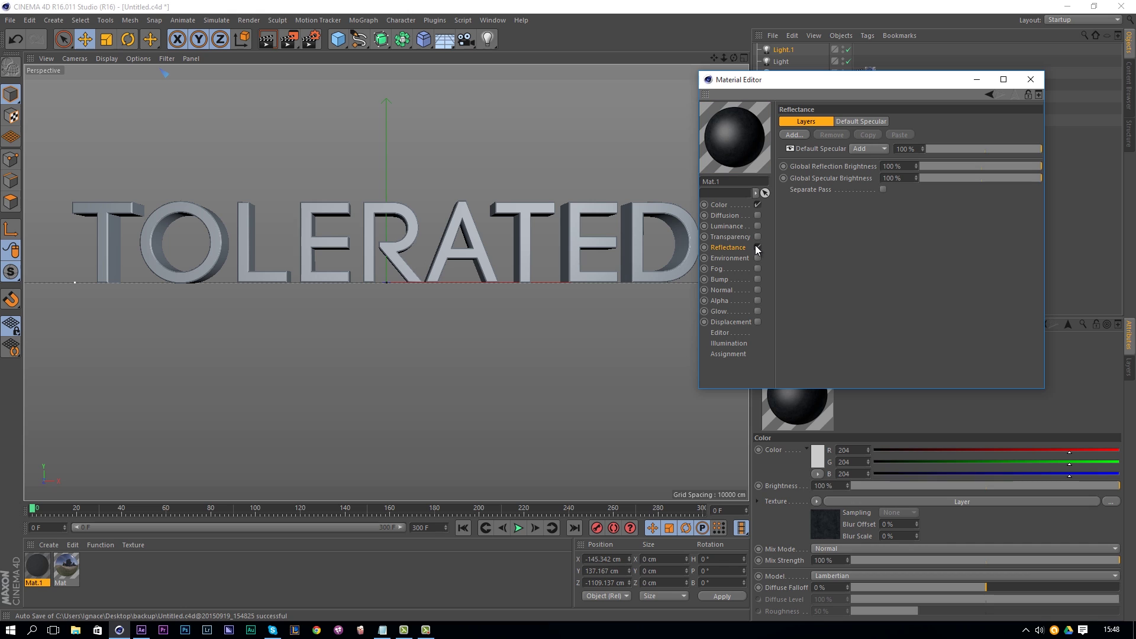
left_click(815, 150)
key("Delete")
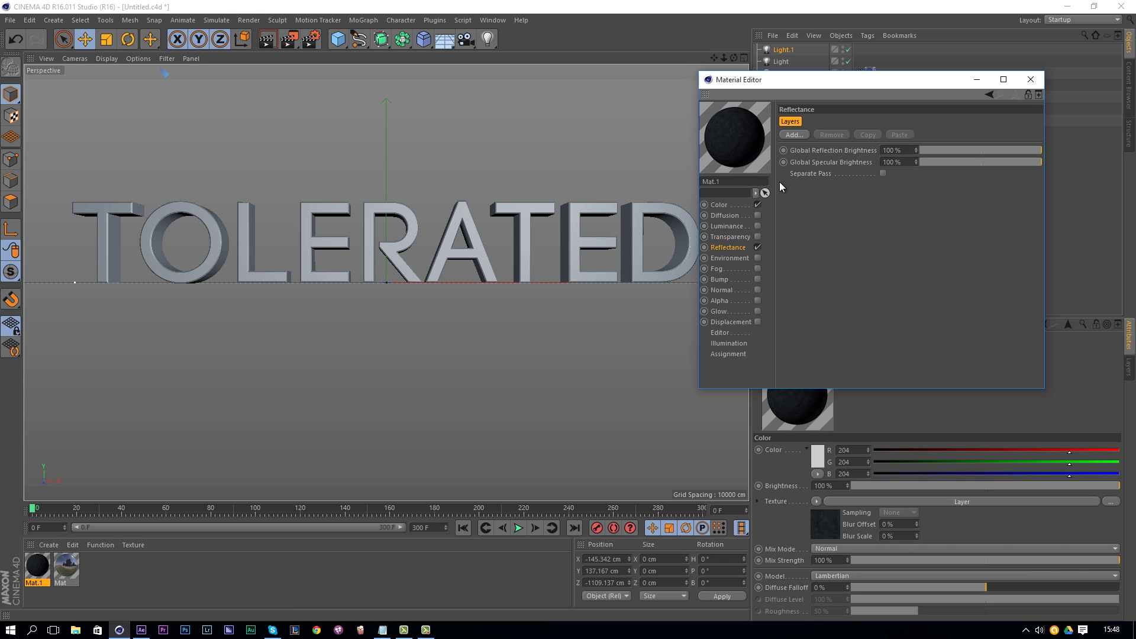
Step: Add a Beckmann reflection layer with Roughness 30% and Reflection Strength 50%
left_click(800, 136)
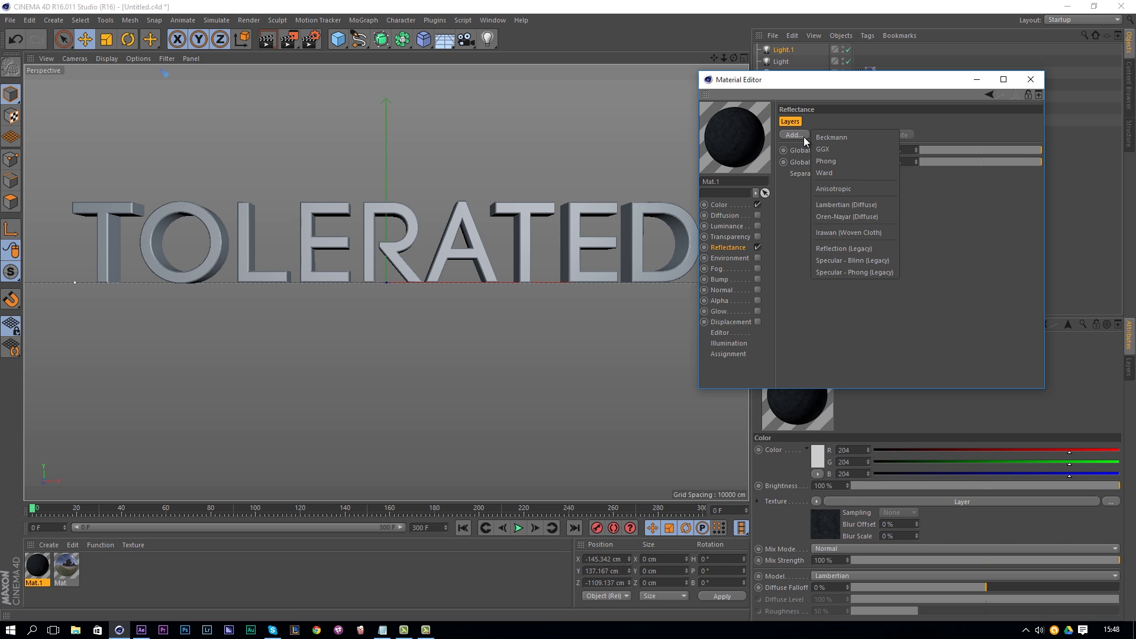
left_click(824, 137)
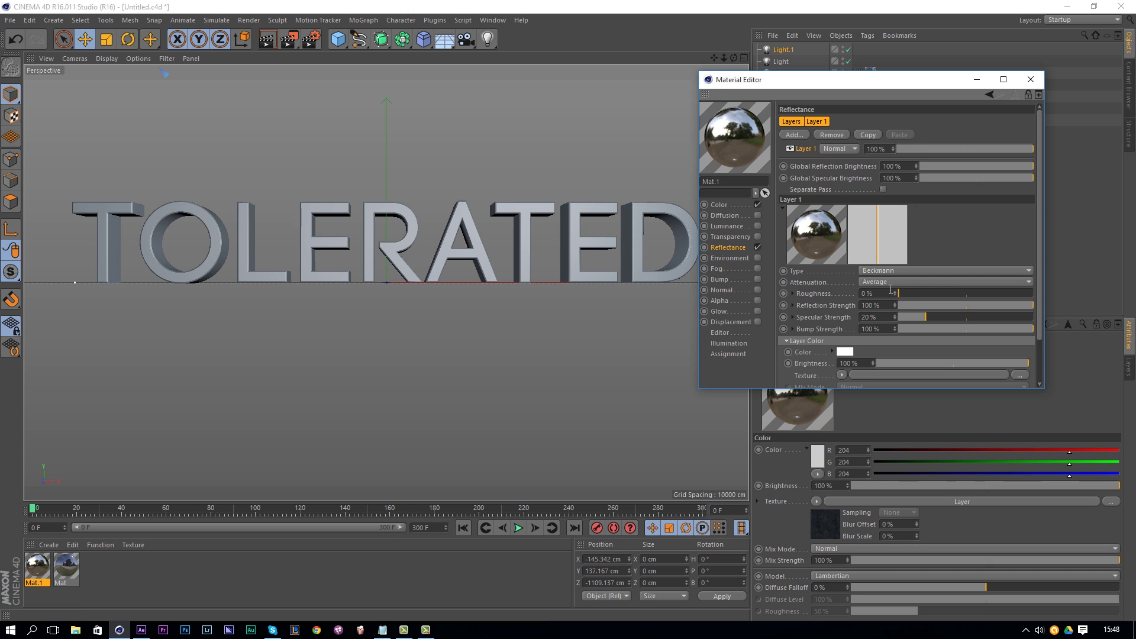
left_click(867, 293)
type("30")
key("Return")
key("Tab")
type("50")
key("Return")
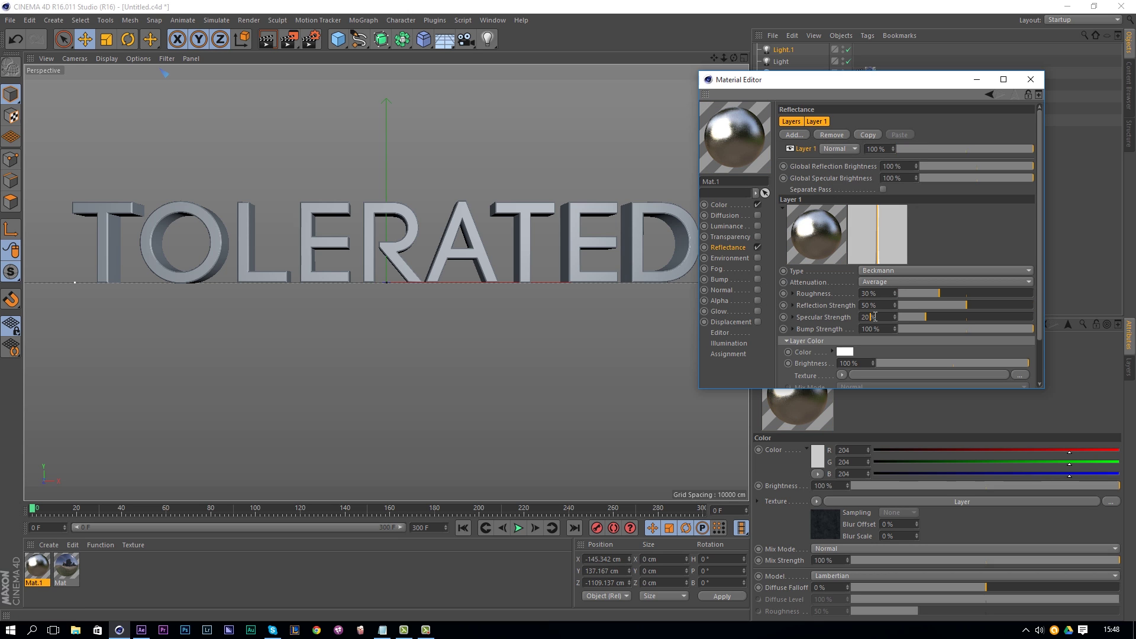
left_click(793, 317)
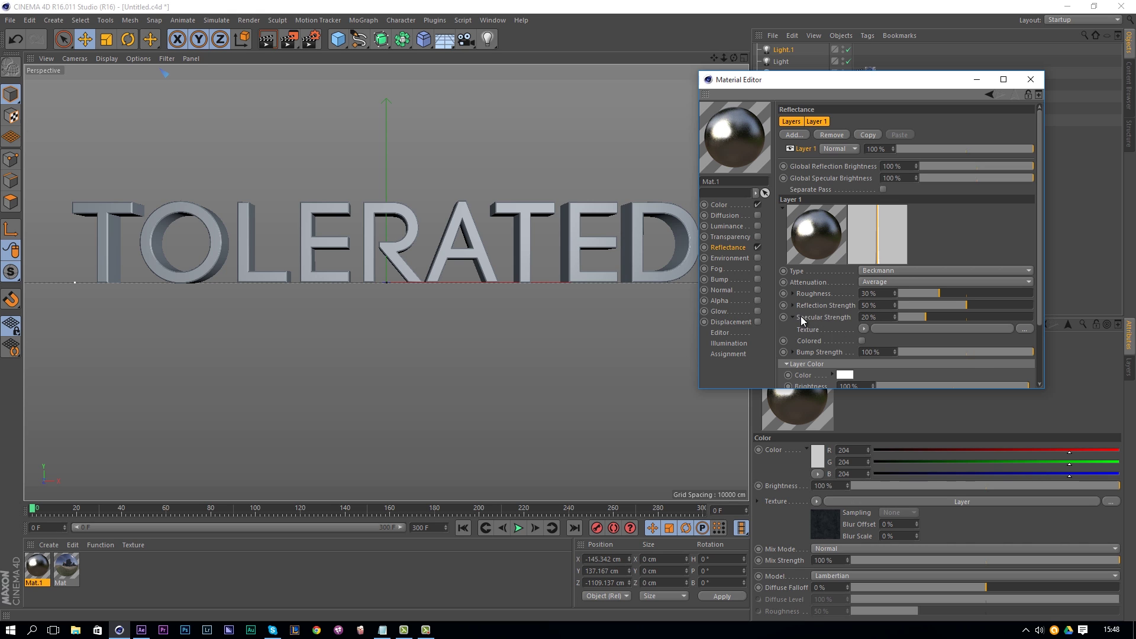
Step: Load a Noise shader into Specular Strength and set its type to Buya
left_click(863, 329)
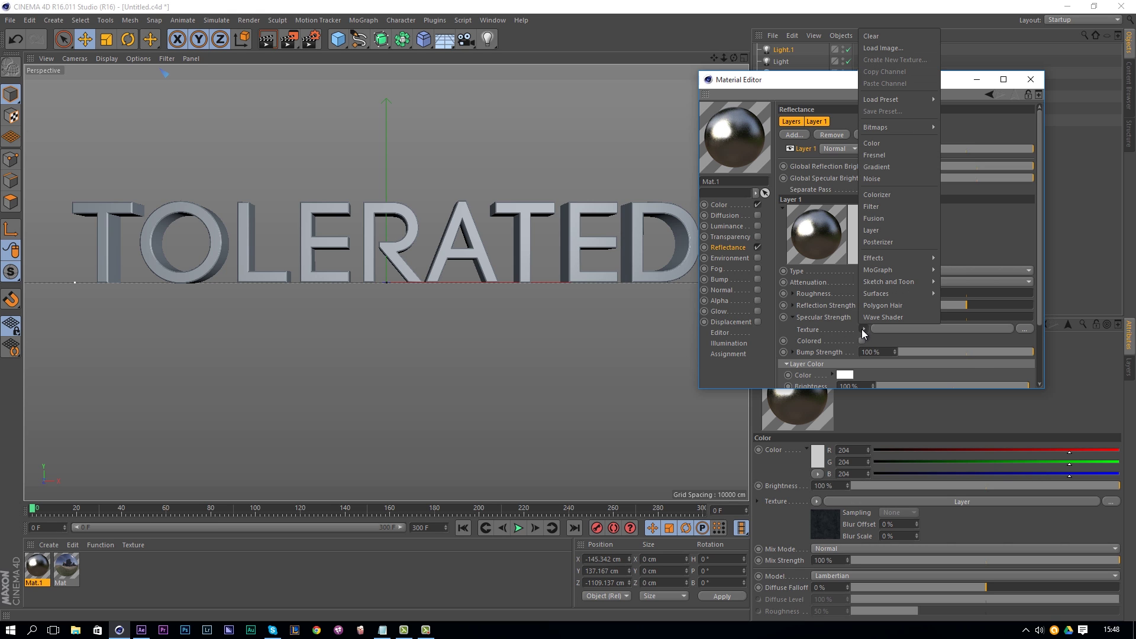
left_click(872, 179)
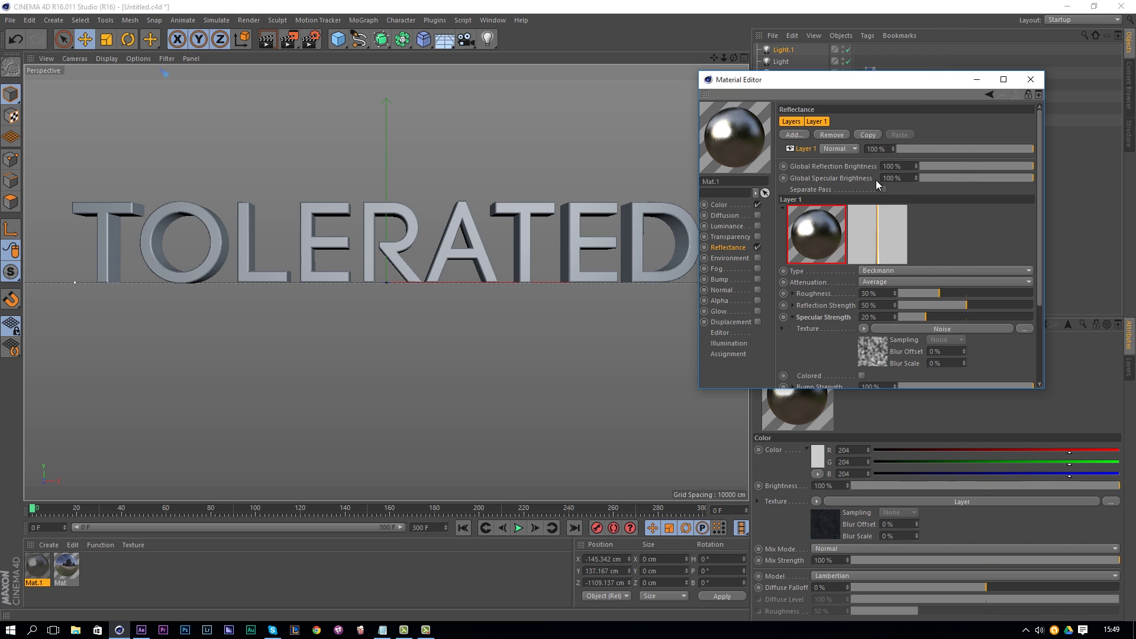
left_click(925, 329)
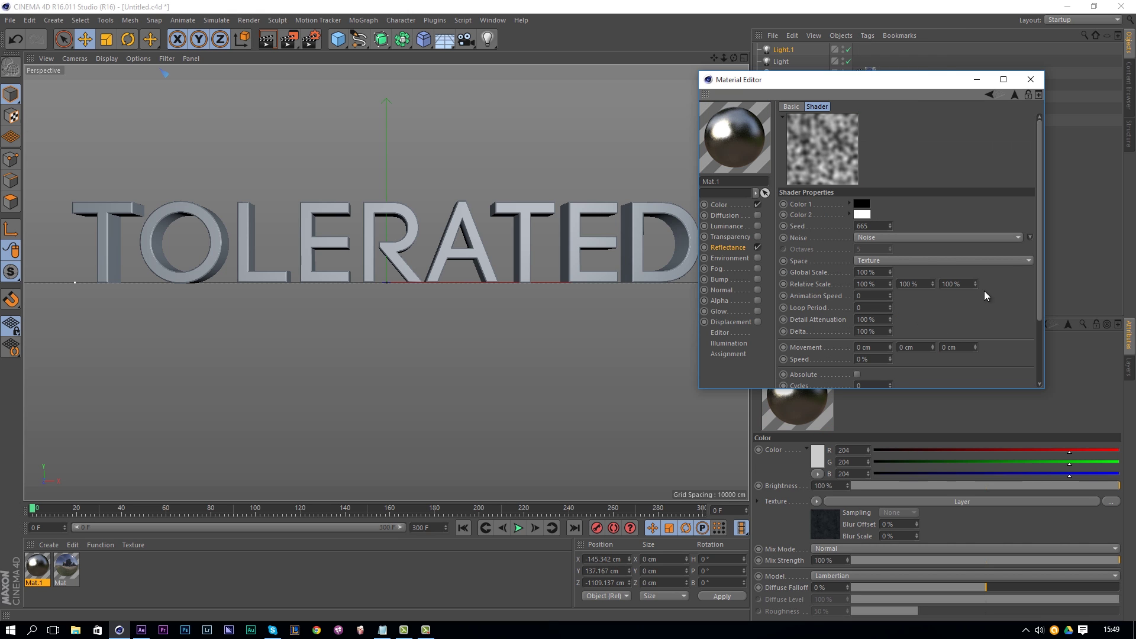
left_click(1029, 236)
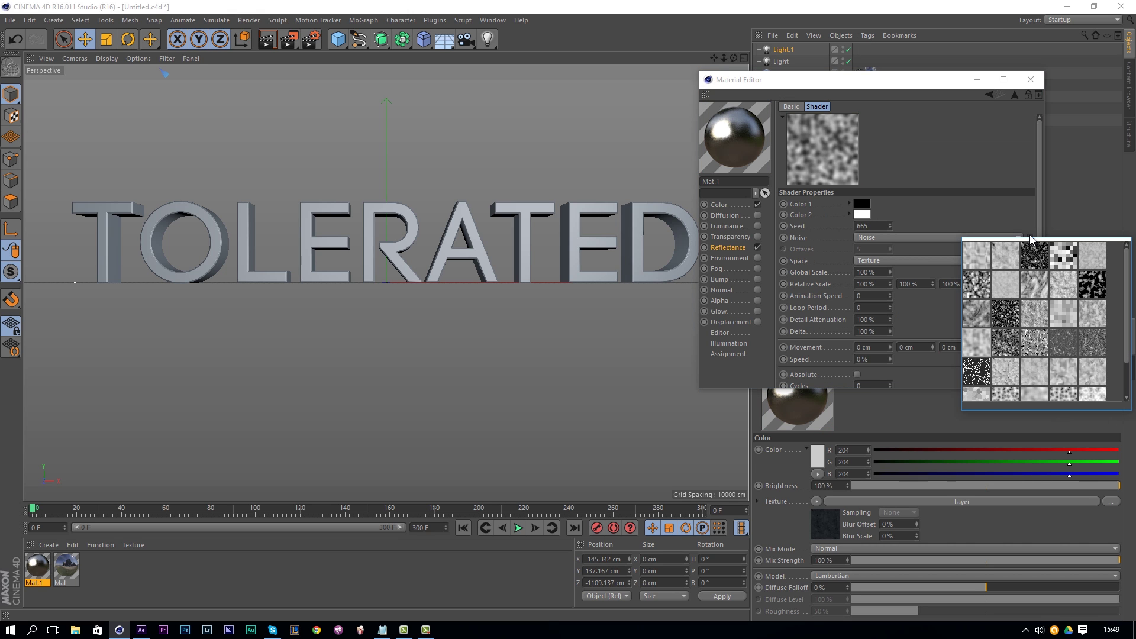
left_click(1030, 261)
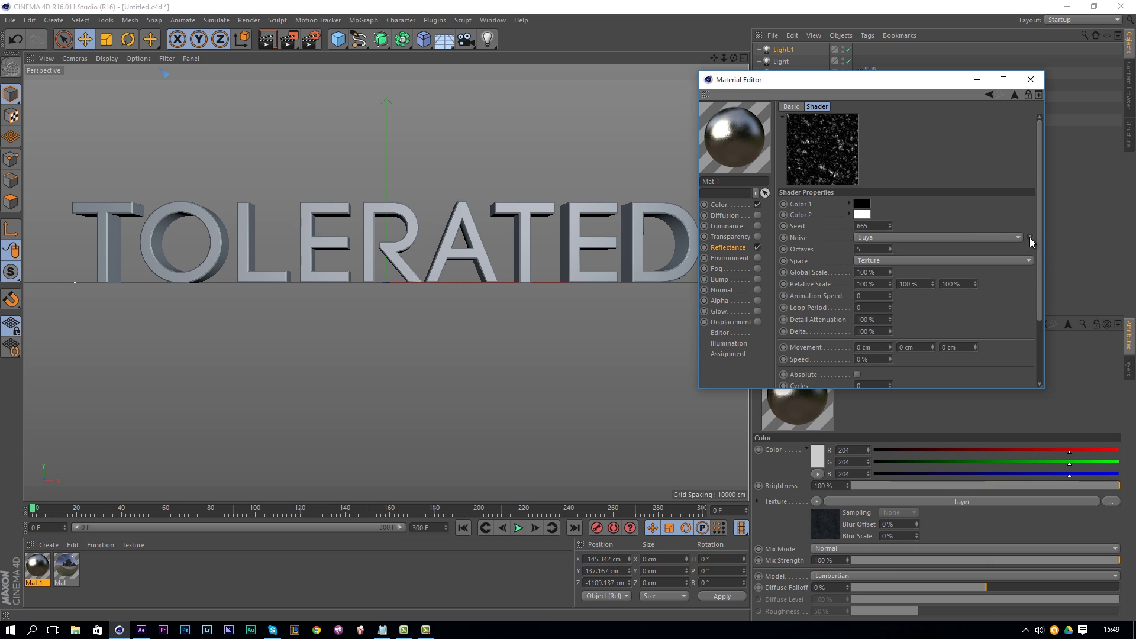
left_click(1029, 236)
left_click(1028, 260)
Step: Set the specular noise's Color 1 to dark grey R31 G31 B31 and go back
left_click(862, 205)
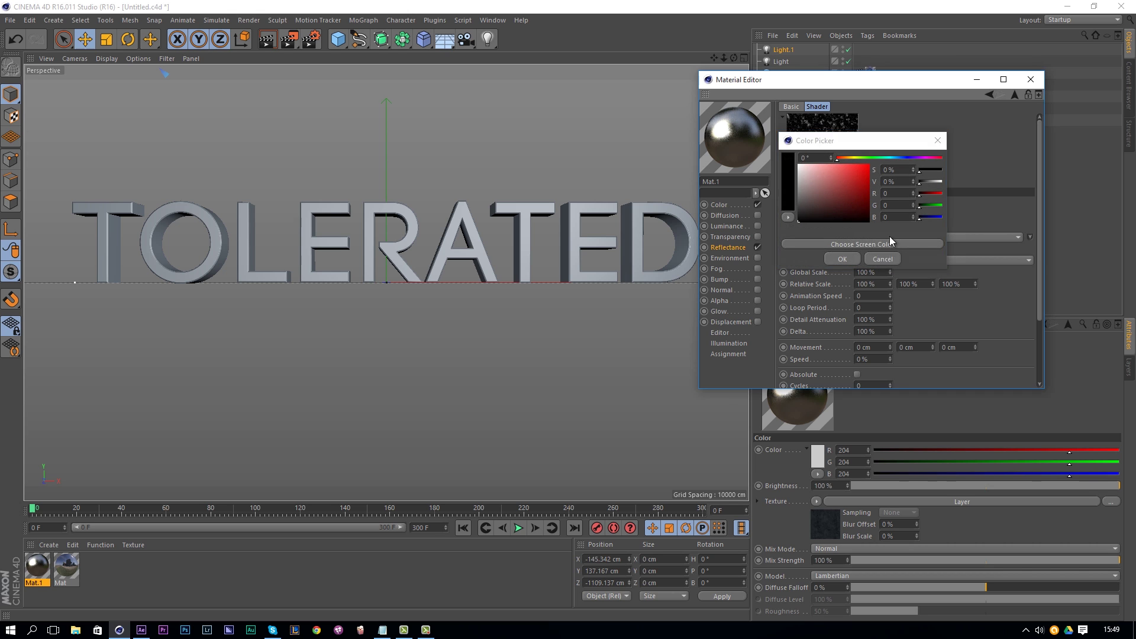
left_click(889, 243)
left_click(863, 204)
mouse_move(784, 214)
left_mouse_down()
mouse_move(779, 203)
mouse_move(777, 217)
left_mouse_up()
left_click(832, 256)
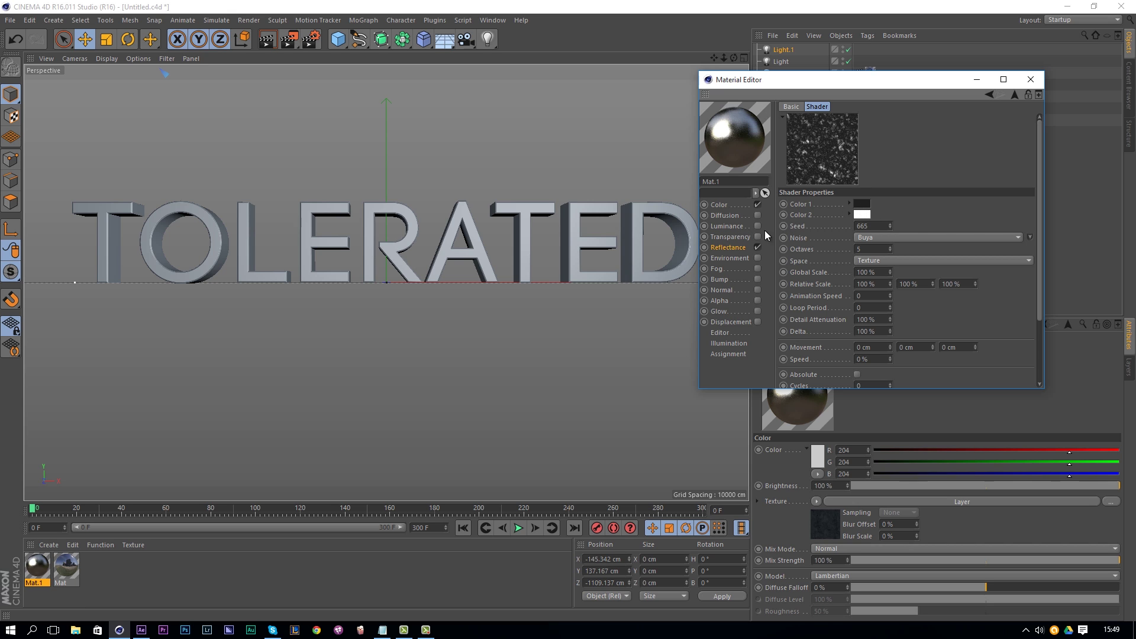
left_click(989, 93)
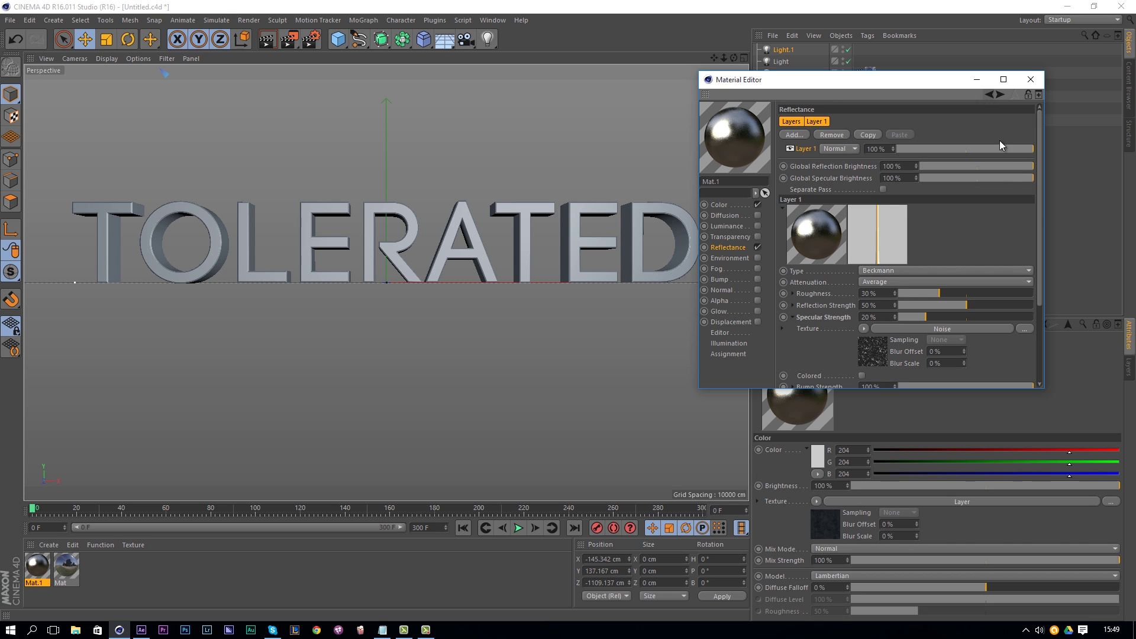
Step: Set the bump mode to Custom Bump Map with a Noise texture
left_click_drag(1039, 211, 1033, 288)
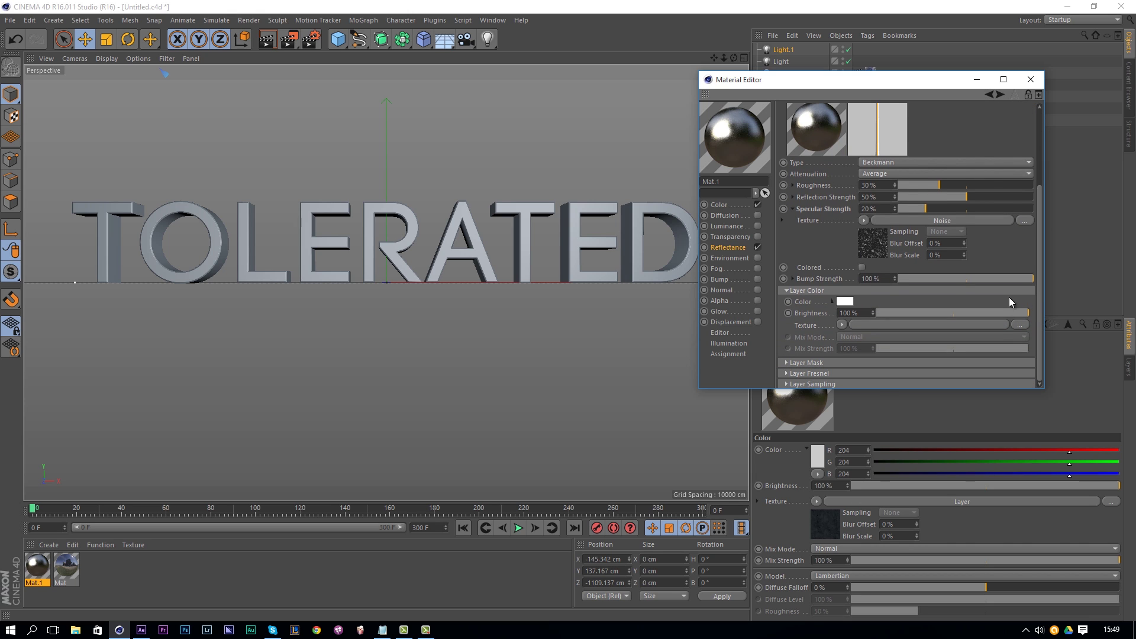
left_click(793, 278)
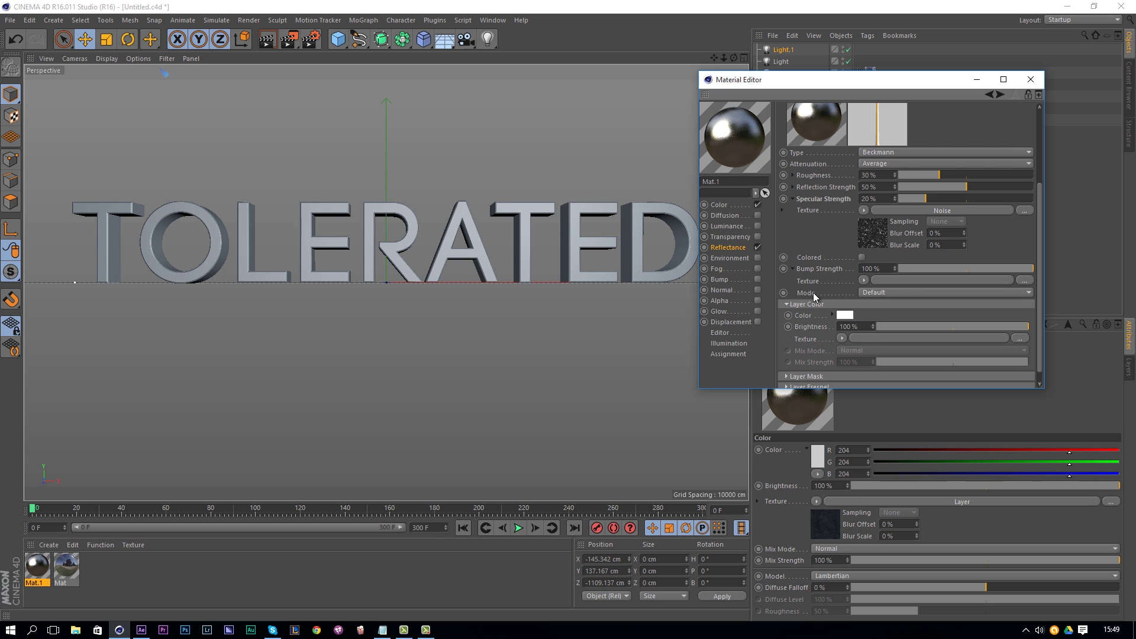
left_click(885, 294)
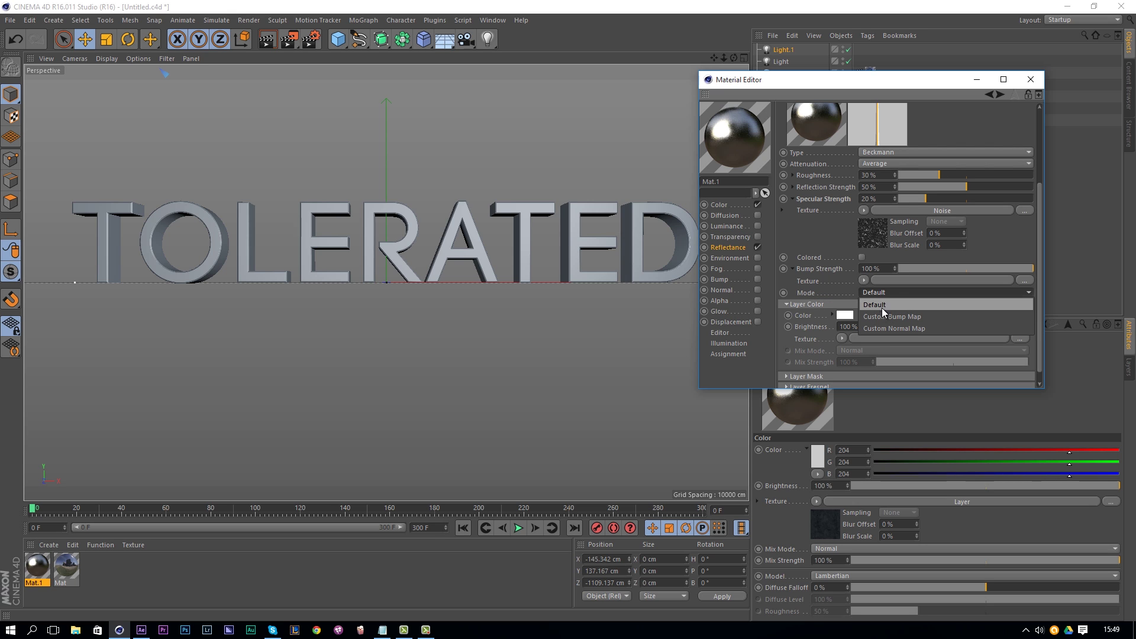
left_click(878, 318)
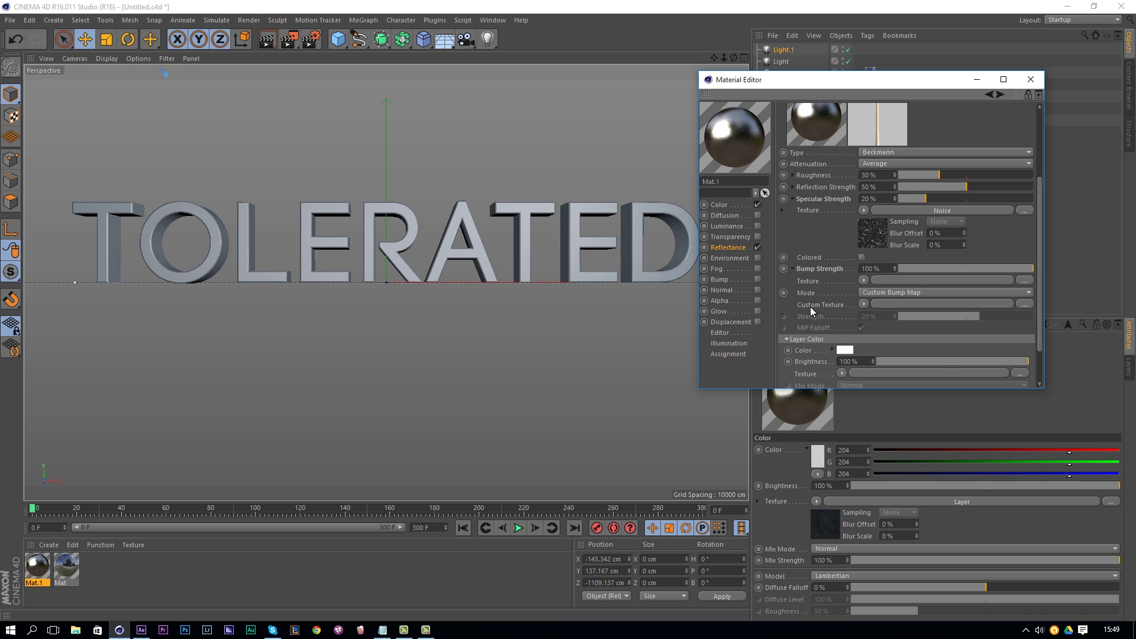
left_click(864, 304)
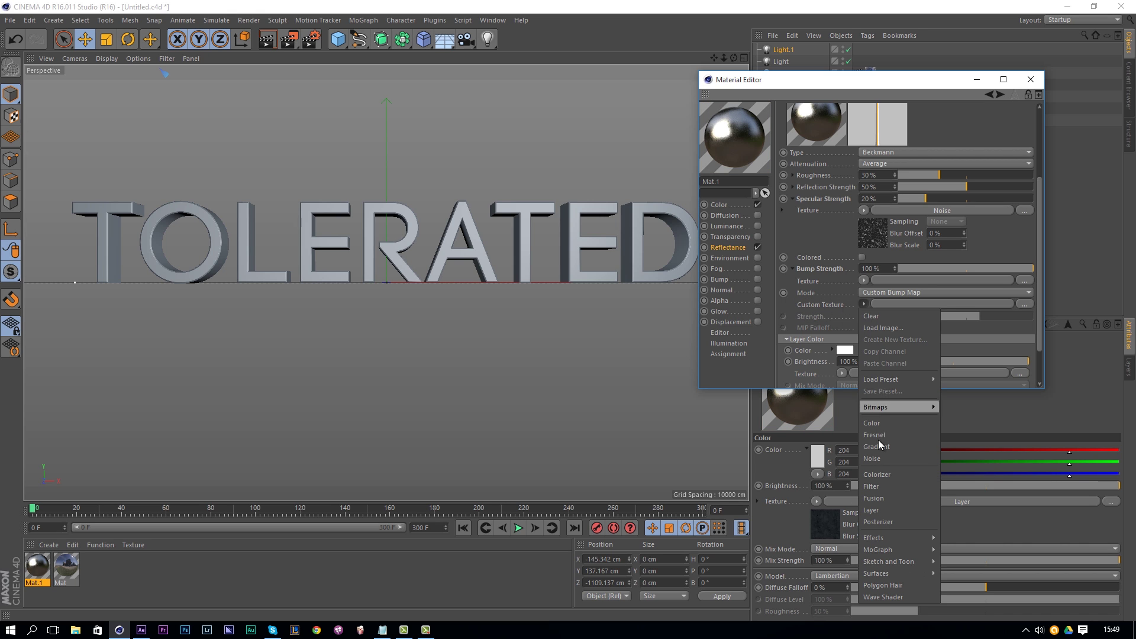
left_click(872, 460)
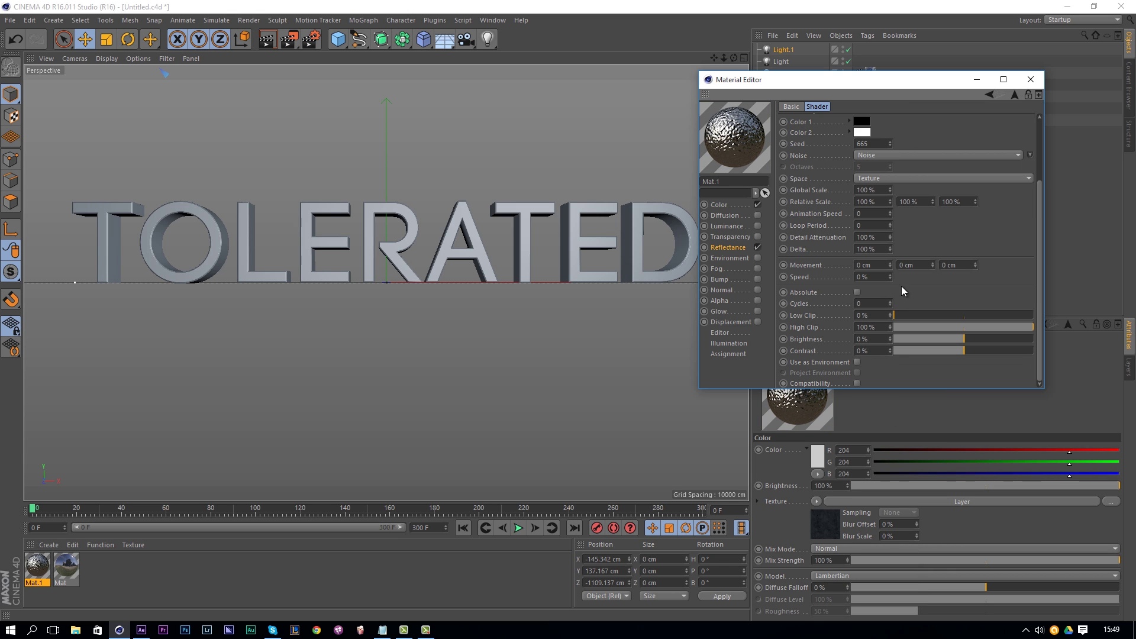
left_click(990, 94)
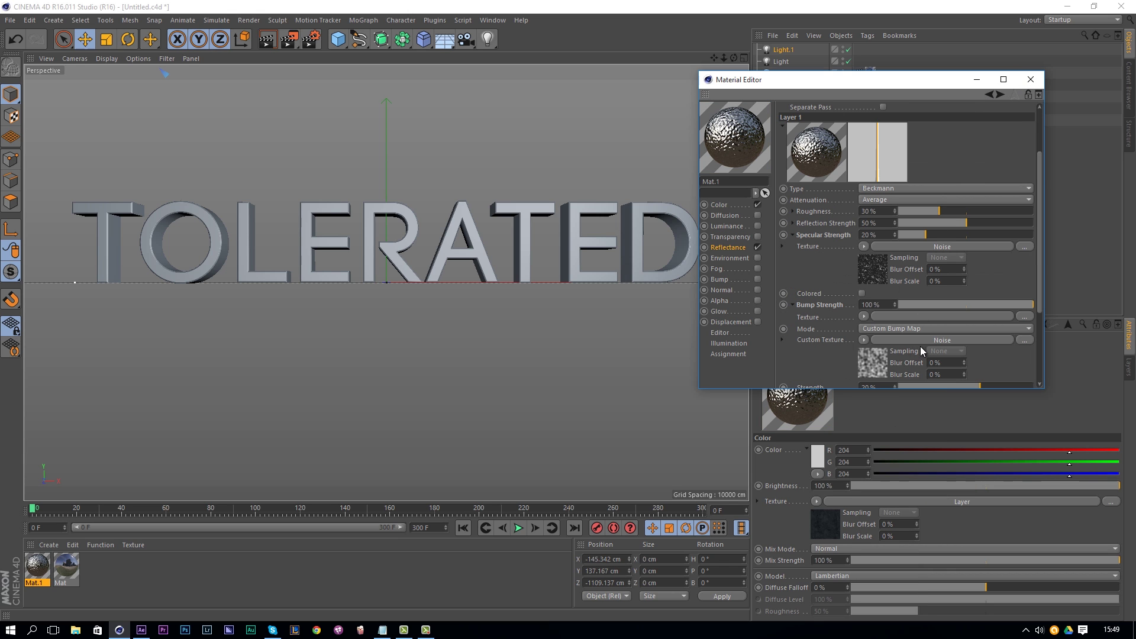
Step: Change the custom bump noise type to Buya
left_click(927, 340)
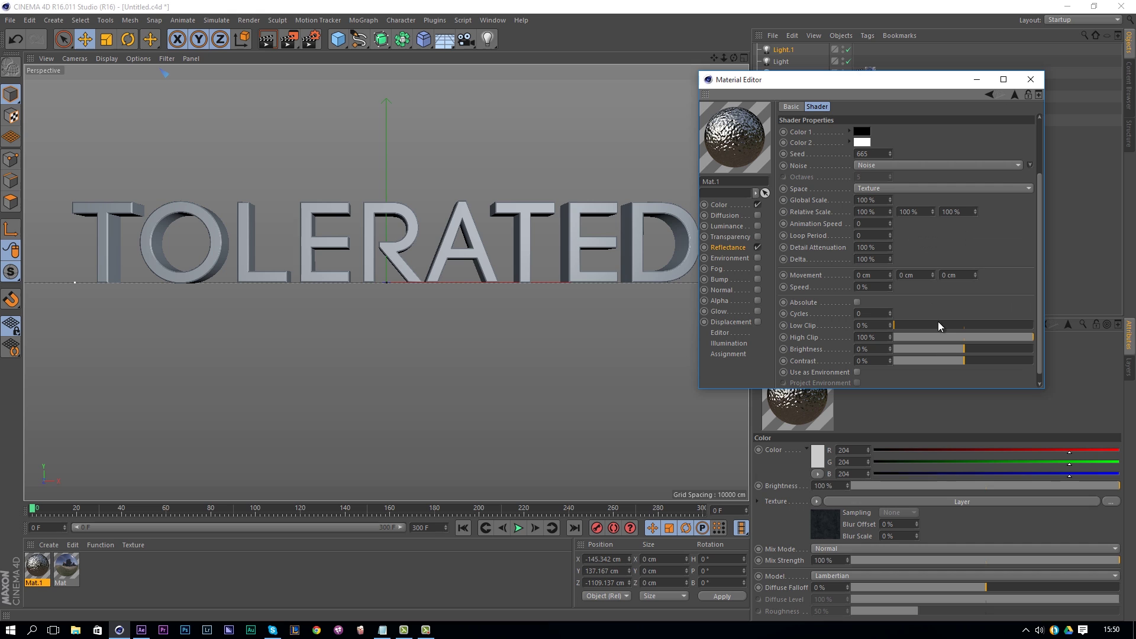
left_click(1029, 164)
left_click(1025, 184)
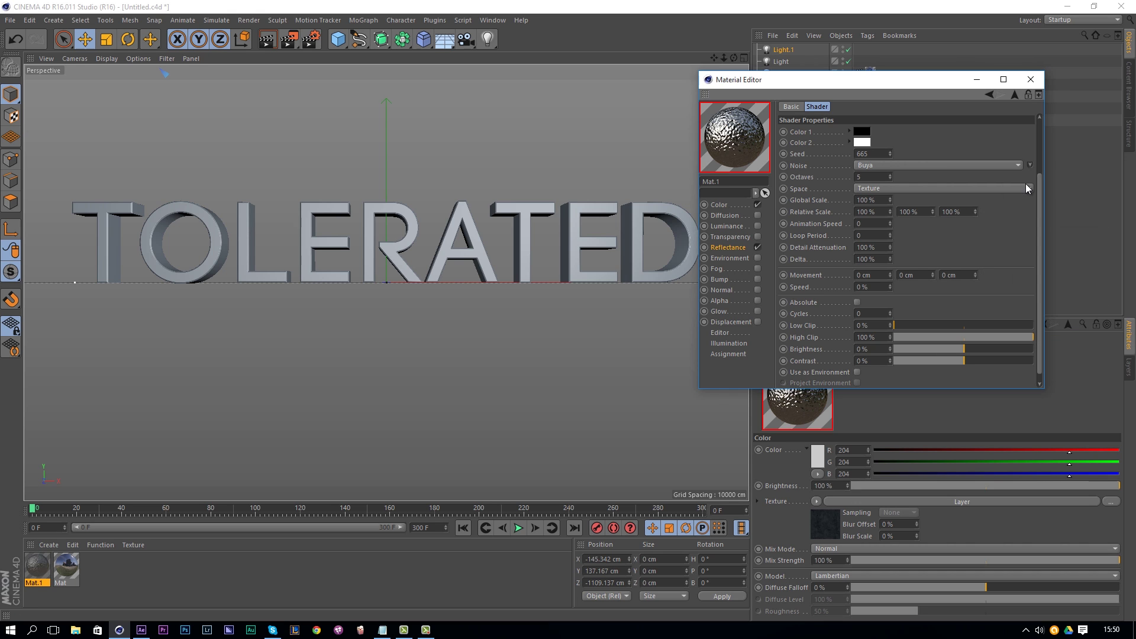
left_click_drag(1040, 192, 1041, 123)
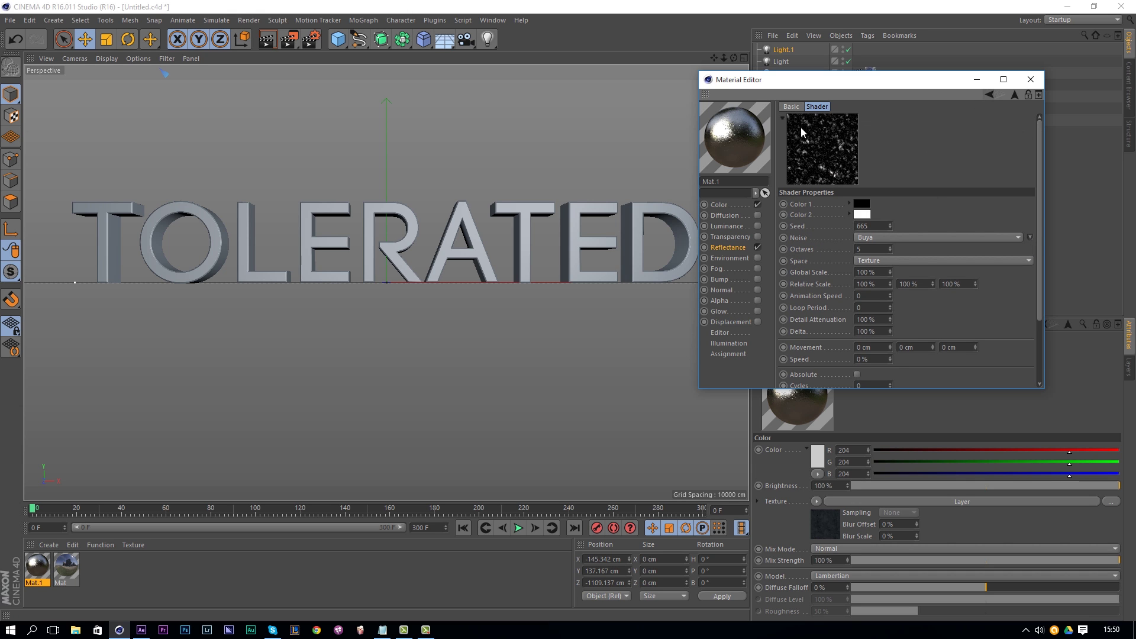
Step: Move the Material Editor window up-left and enlarge it
left_click(989, 94)
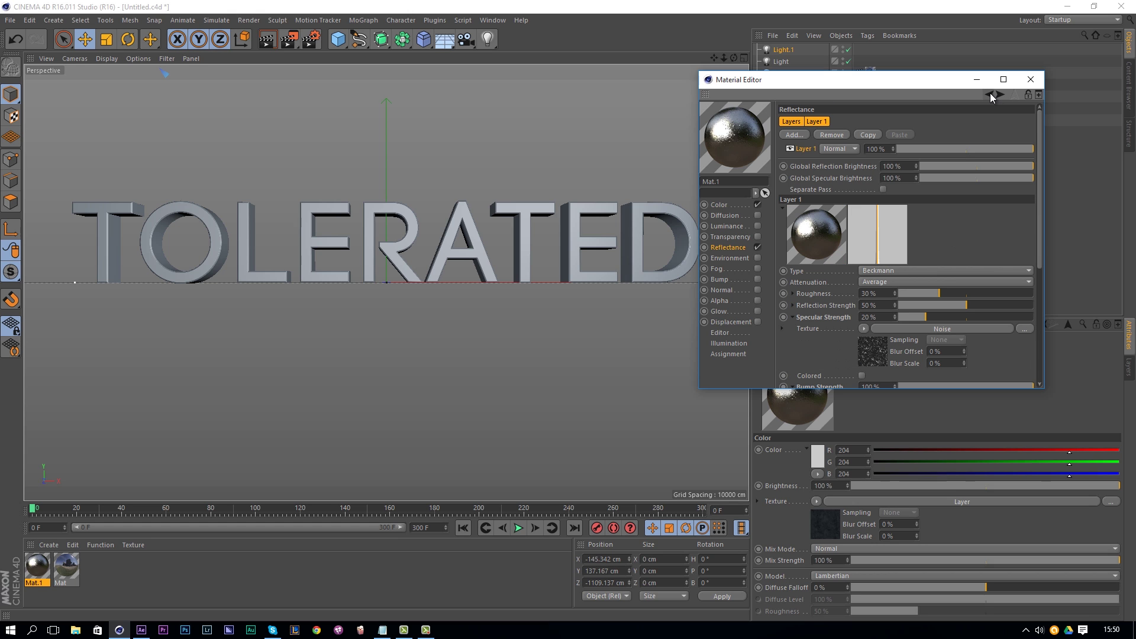
scroll(825, 343, "down", 3)
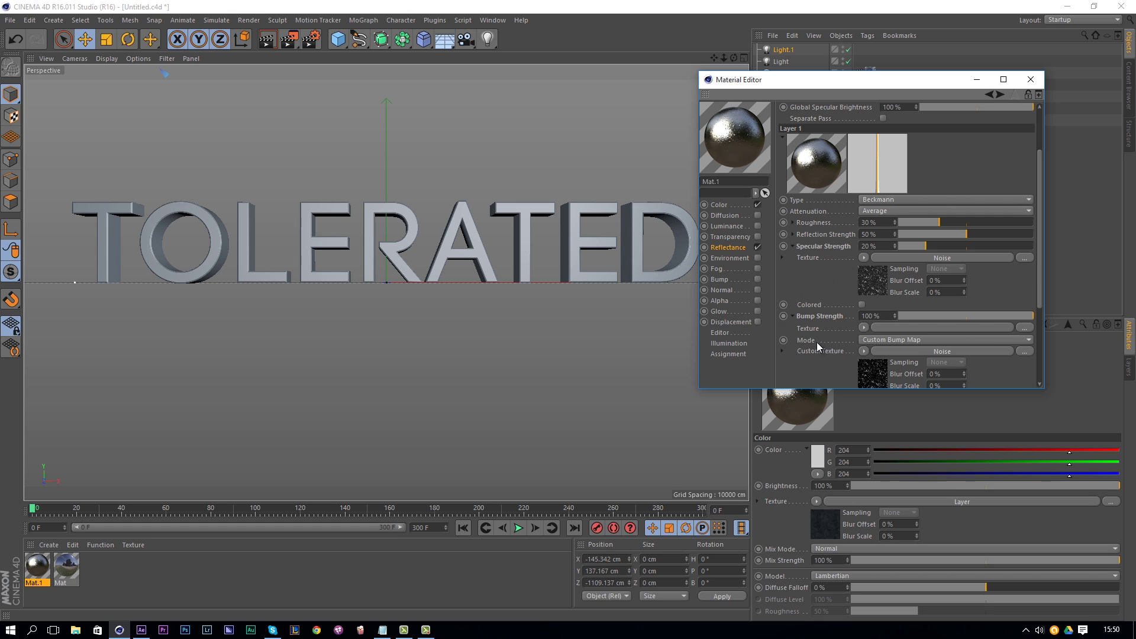
scroll(816, 341, "down", 3)
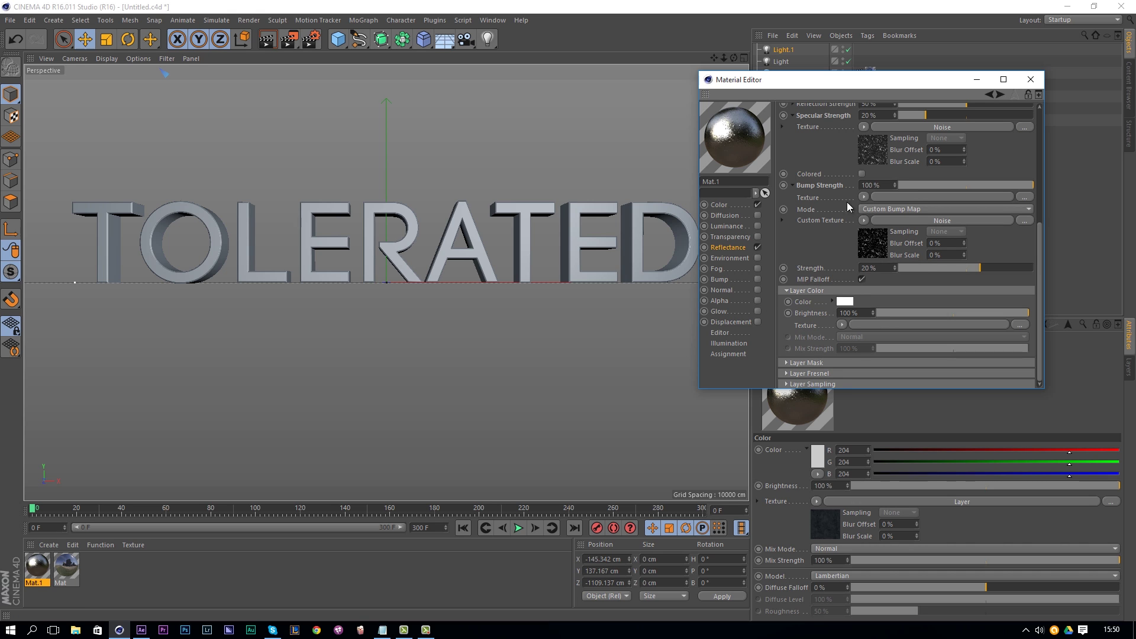
scroll(829, 239, "up", 3)
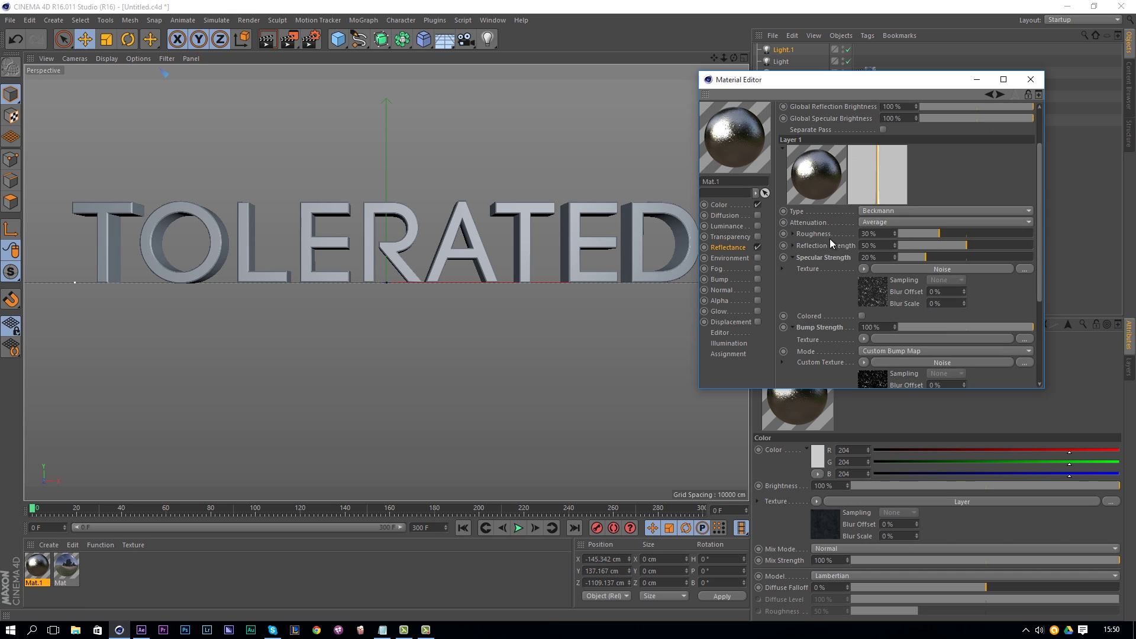
scroll(843, 169, "up", 2)
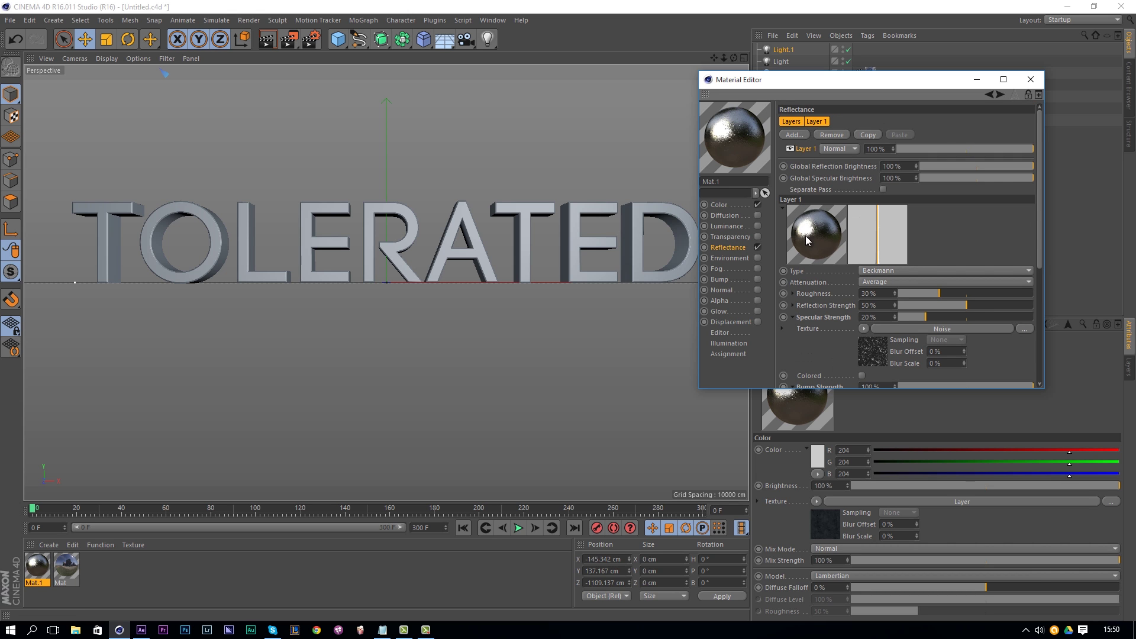
left_click_drag(859, 83, 724, 61)
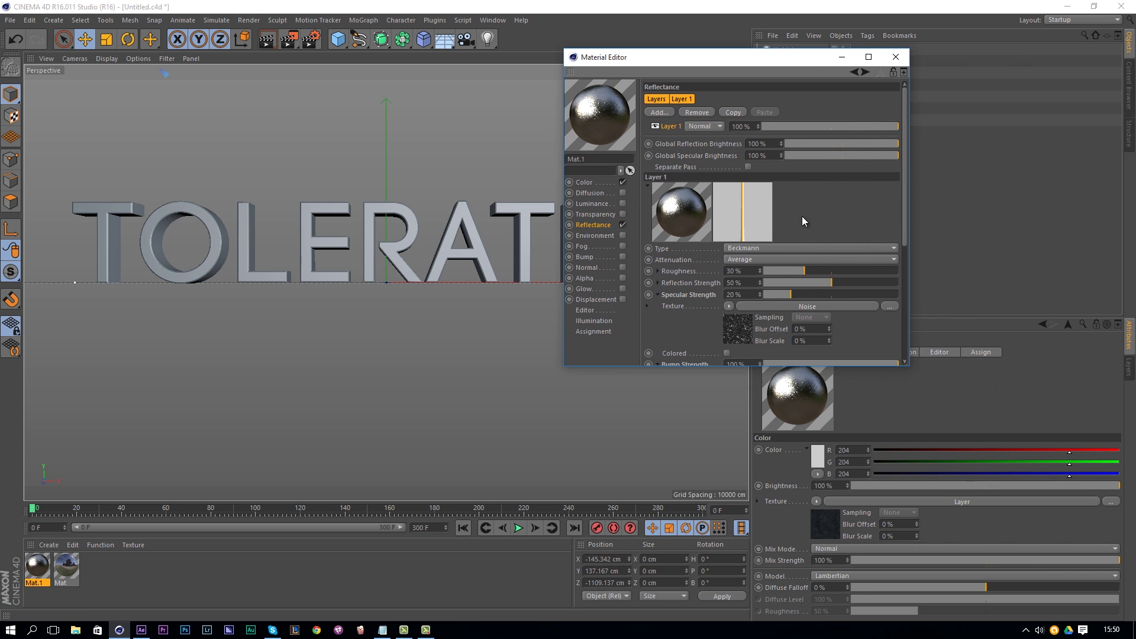
left_click_drag(909, 367, 1048, 459)
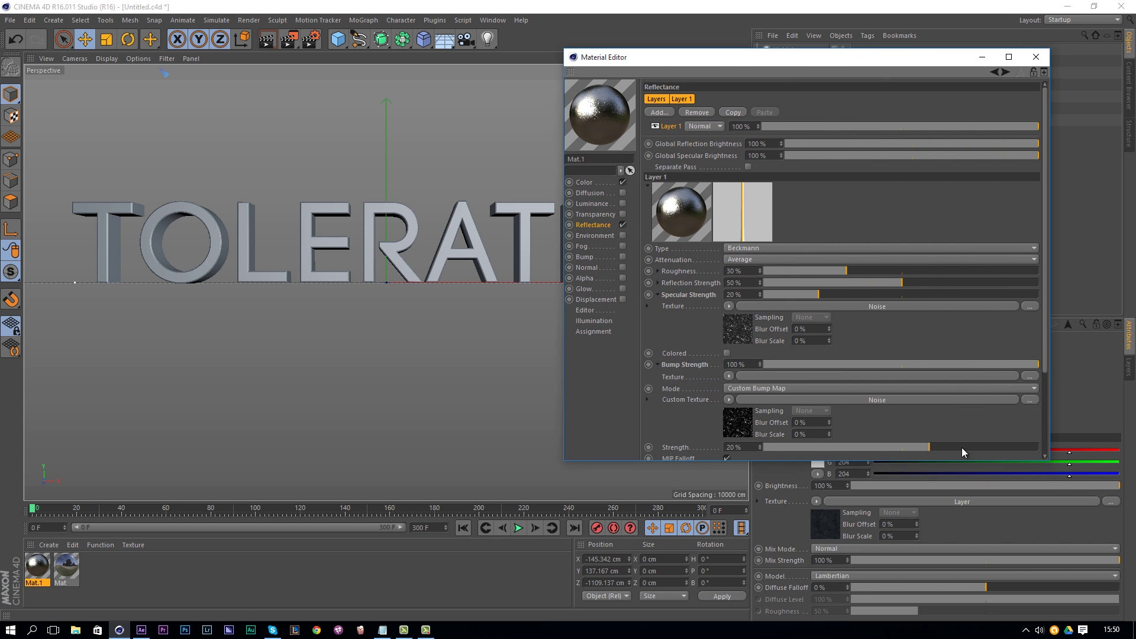
Step: Set the Layer Fresnel to Conductor and close the Material Editor
scroll(697, 356, "down", 3)
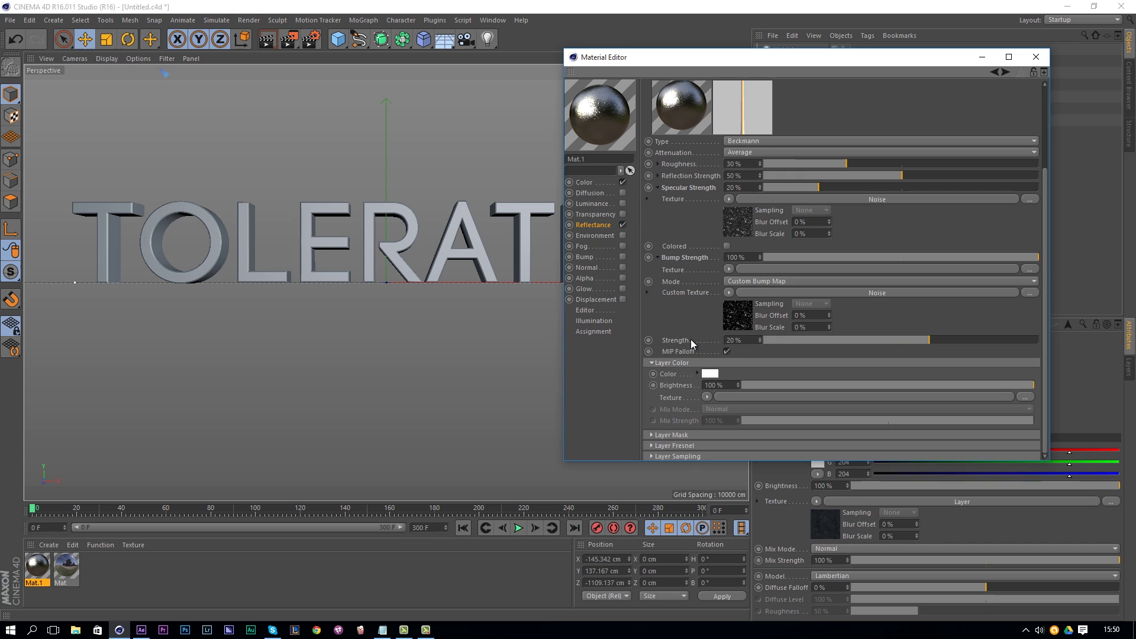
left_click(682, 447)
scroll(680, 445, "down", 2)
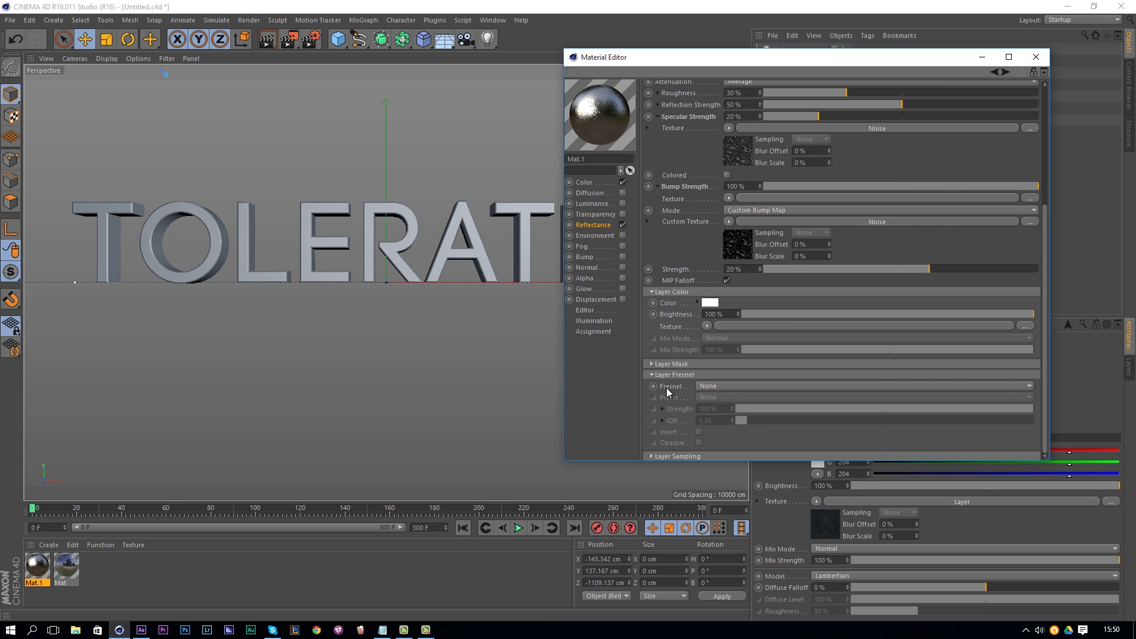
left_click(705, 386)
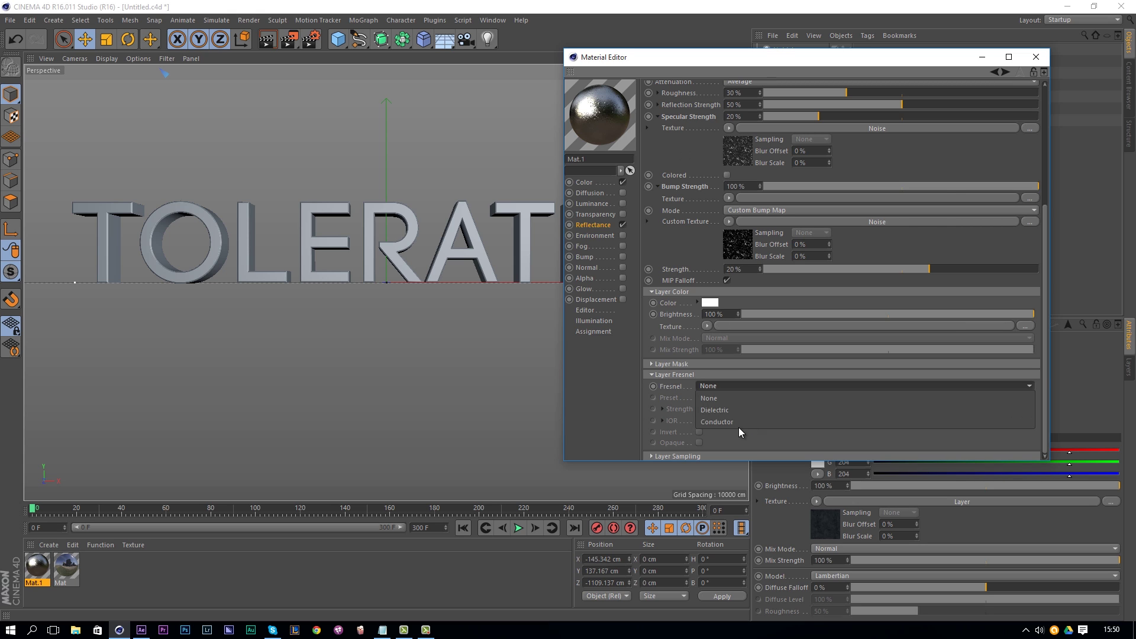
left_click(726, 421)
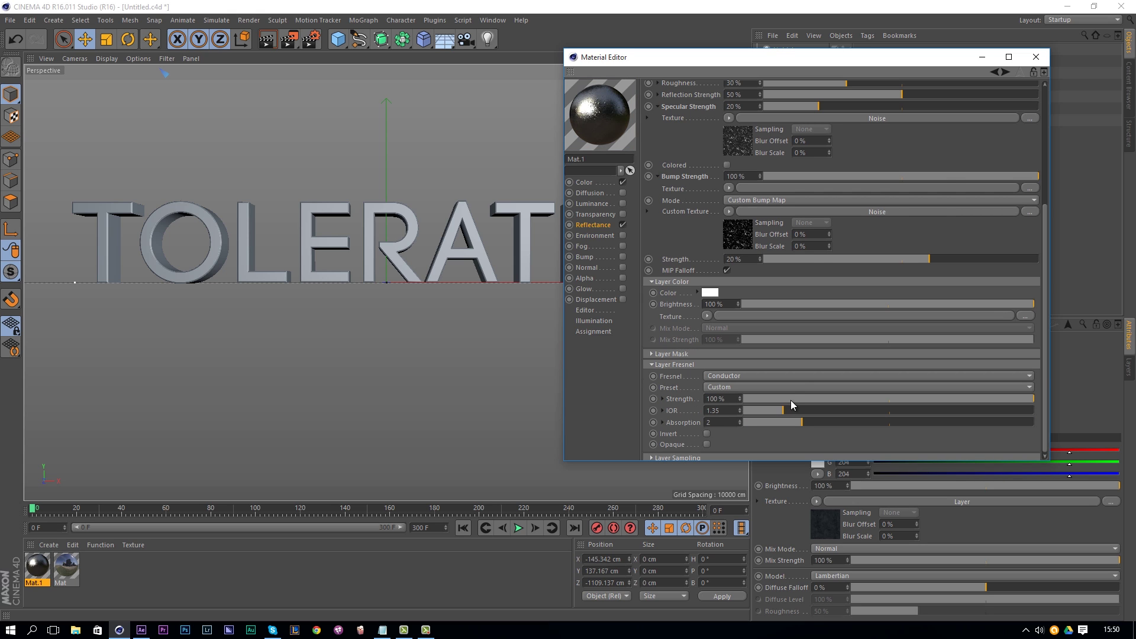
left_click(1035, 57)
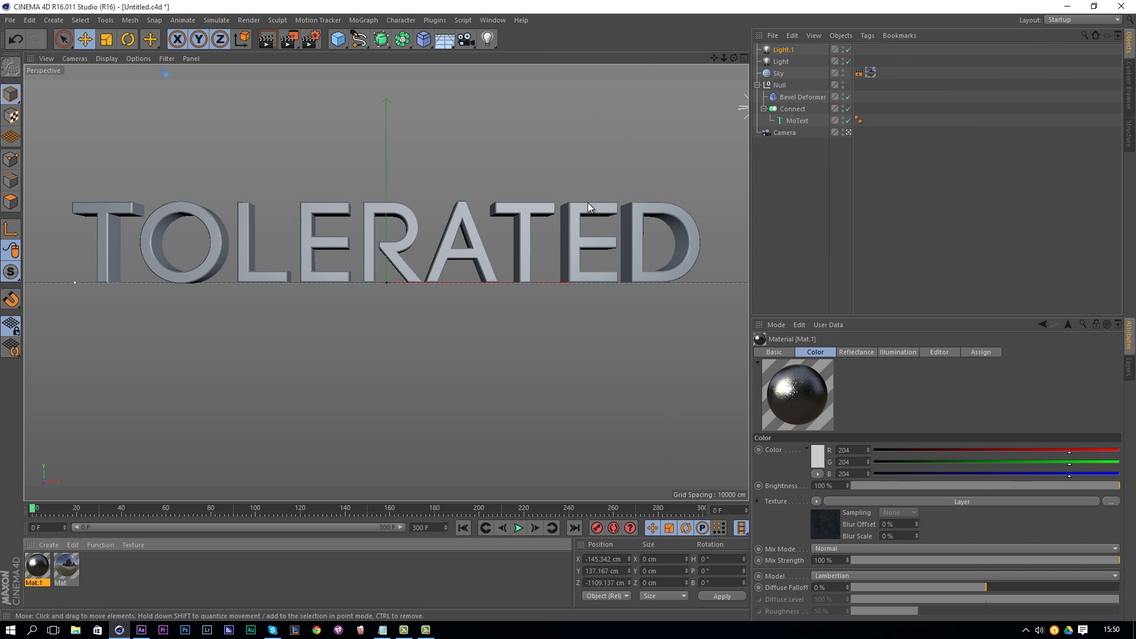
Step: Apply Mat.1 to the TOLERATED text's Null with Cubic projection and render a viewport preview
left_click_drag(39, 566, 789, 88)
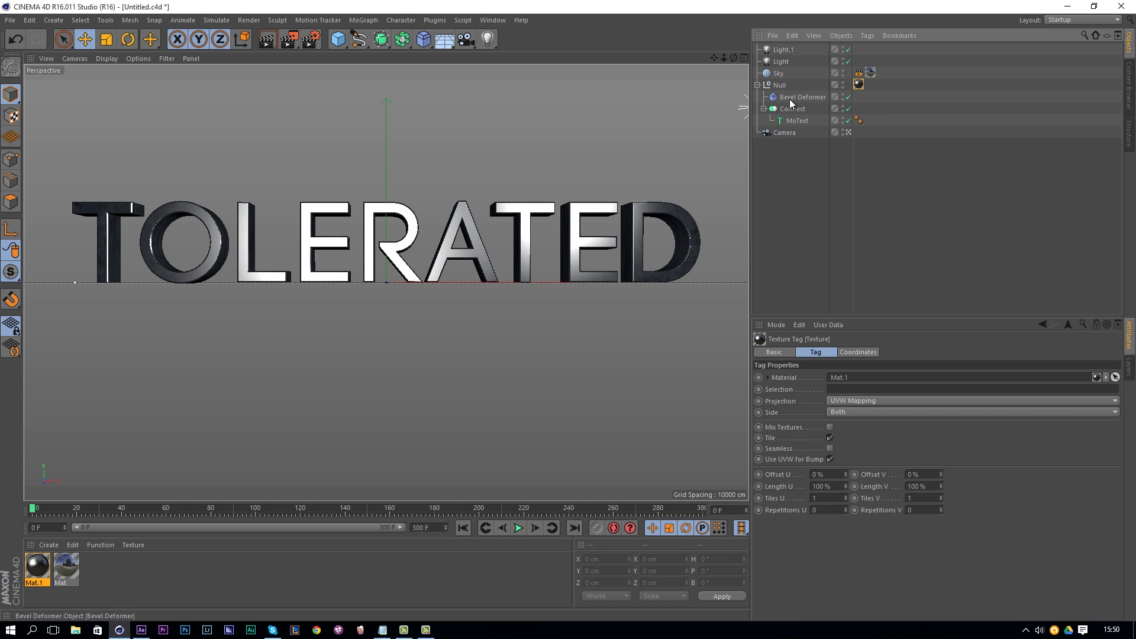
left_click(779, 86)
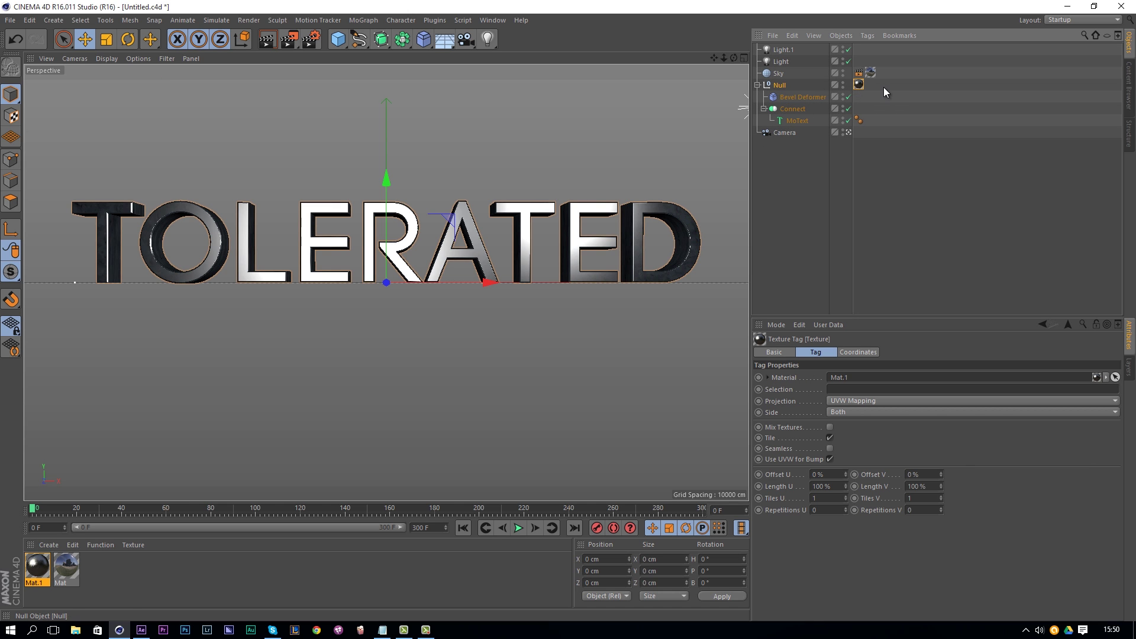
left_click(847, 400)
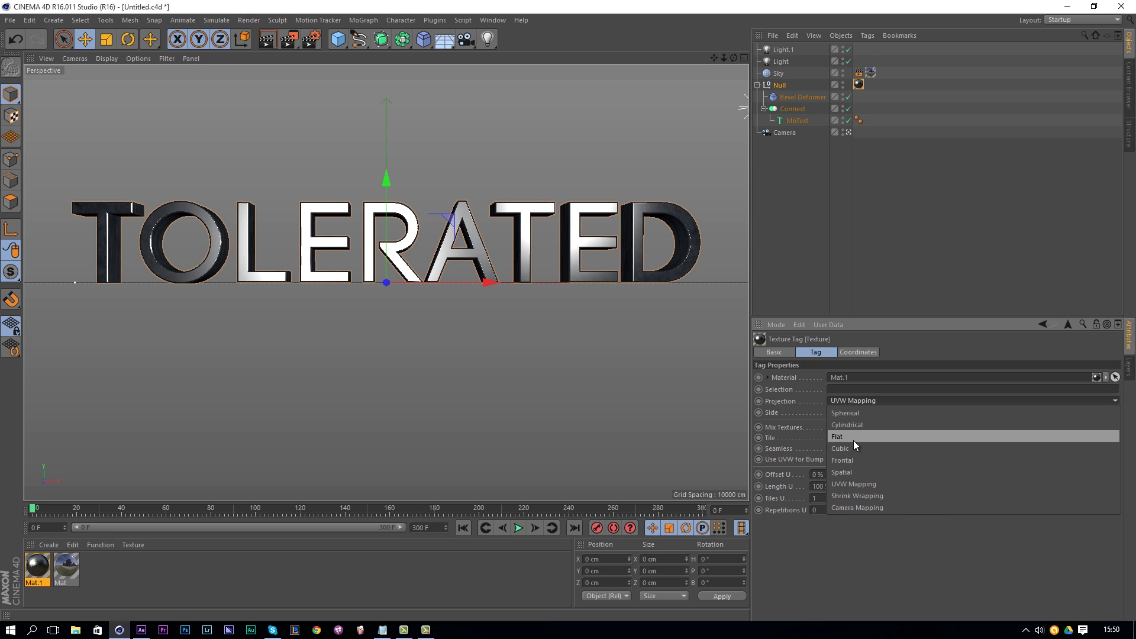
left_click(852, 444)
left_click(267, 39)
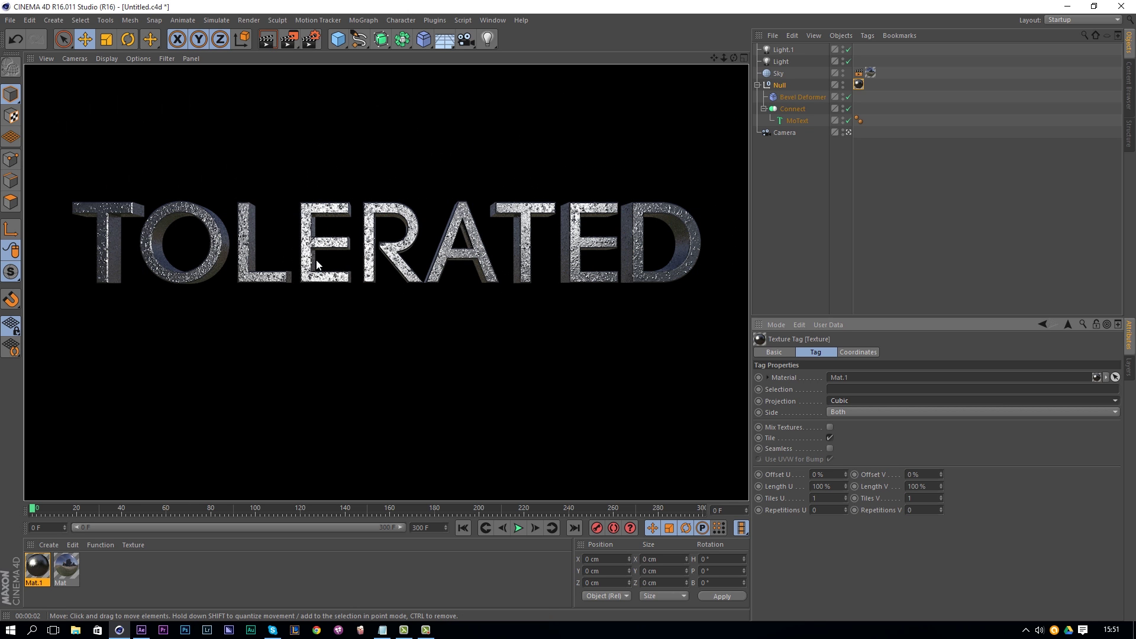
Step: Open Mat.1 and set Reflectance Layer 1 Bump Strength to 20%
left_click(36, 568)
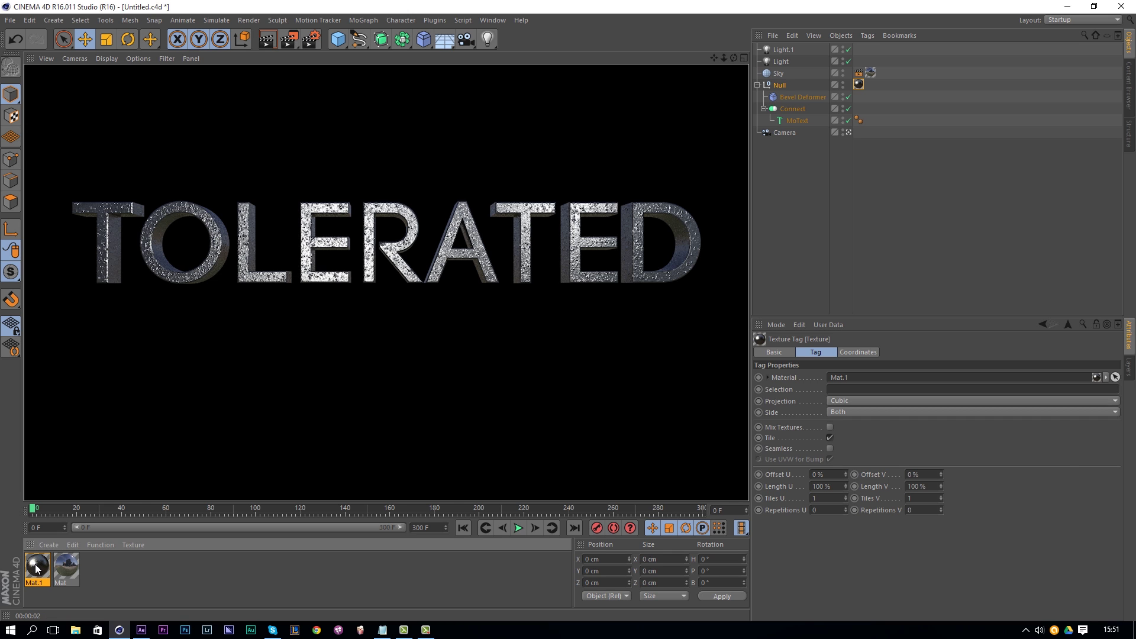
double_click(35, 568)
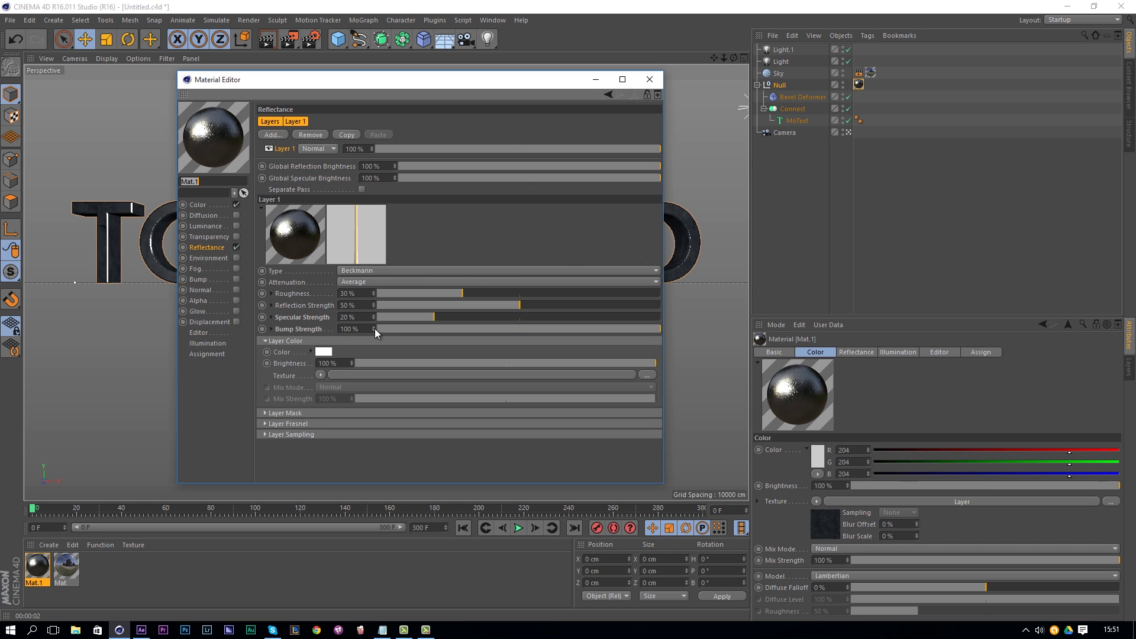
double_click(354, 328)
type("20")
key("Return")
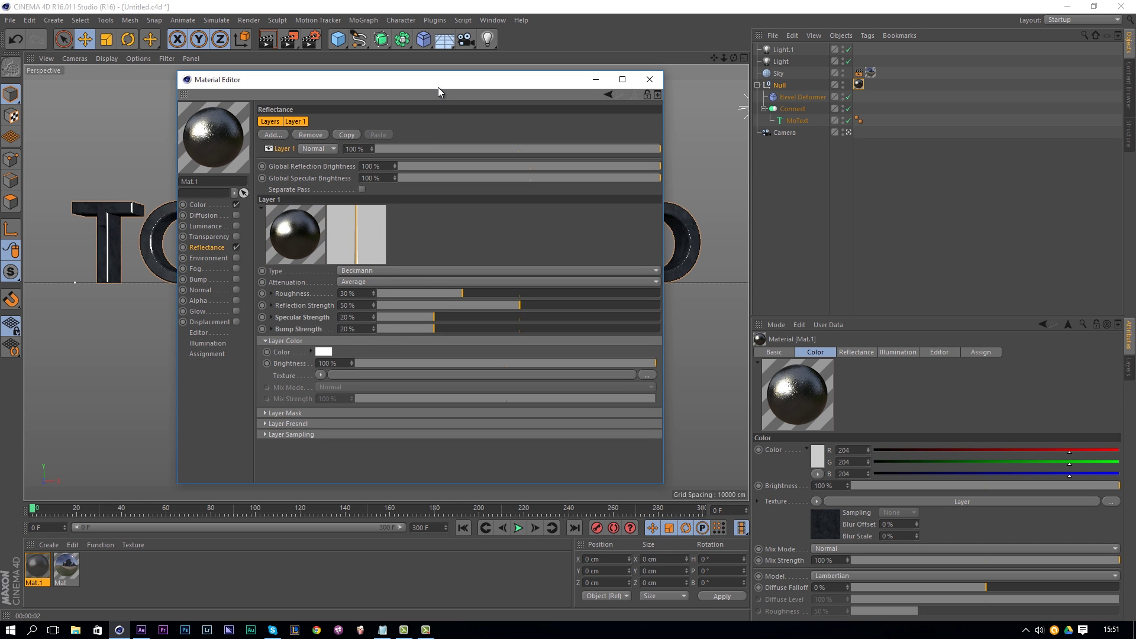
Step: Render a viewport preview, then load a Noise shader as the bump strength texture
left_click_drag(437, 87, 913, 132)
left_click(268, 41)
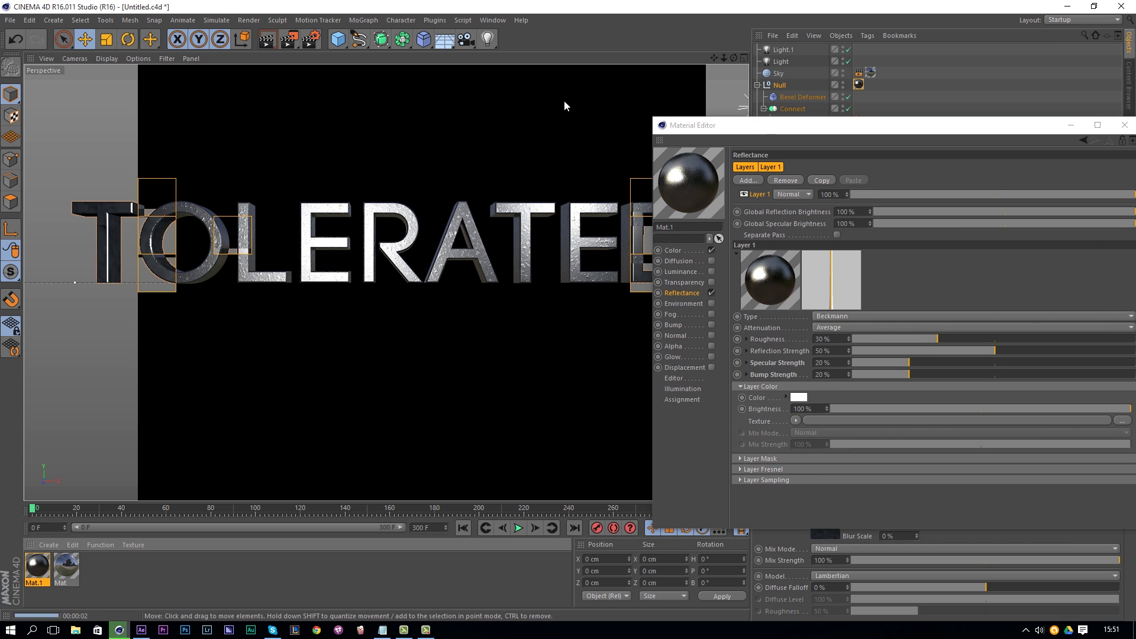
left_click_drag(750, 130, 639, 310)
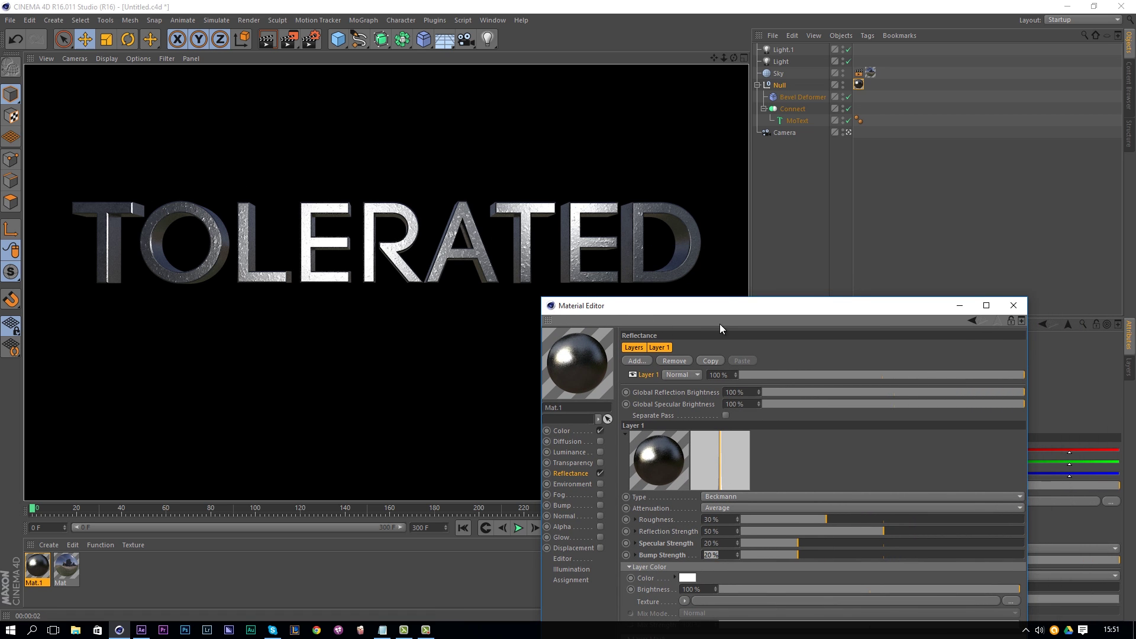
left_click_drag(716, 302, 775, 122)
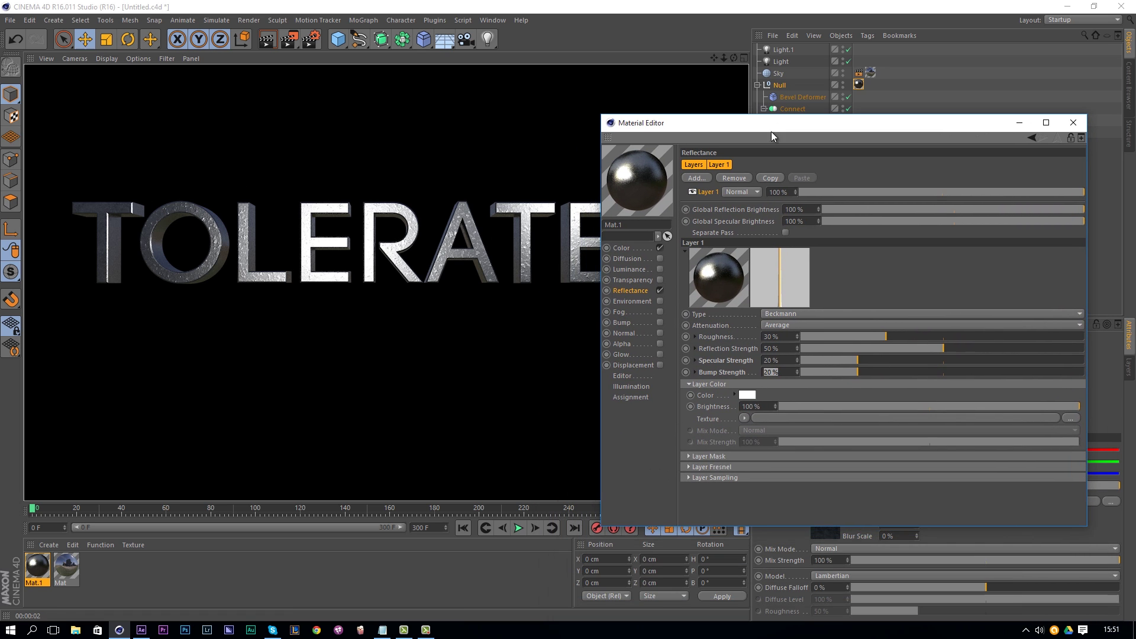
left_click(696, 371)
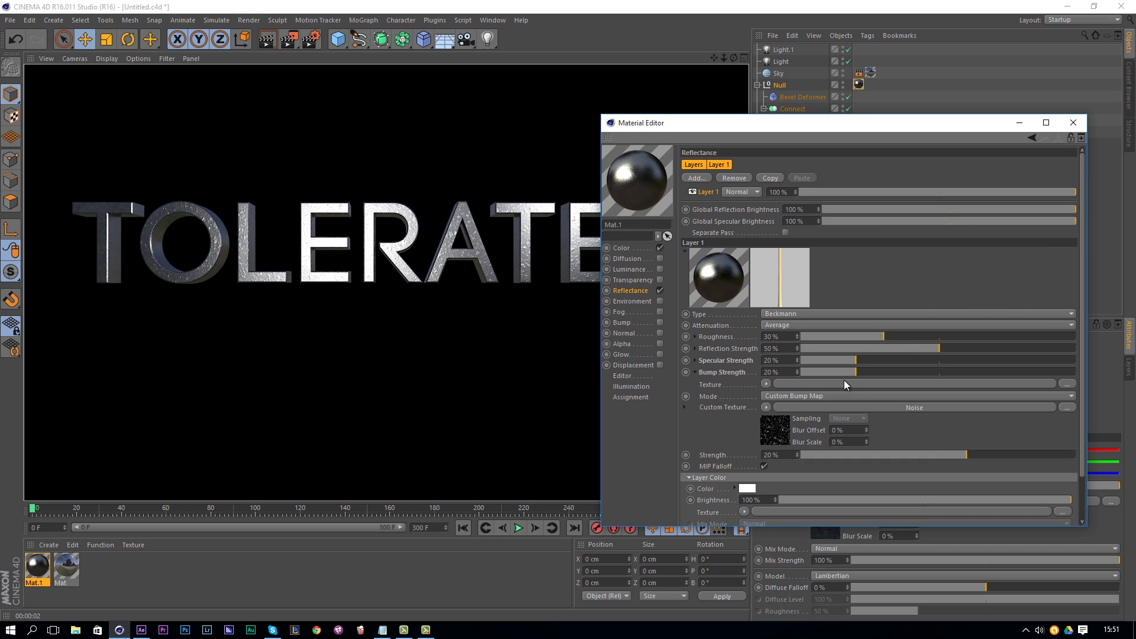
left_click(766, 384)
left_click(784, 233)
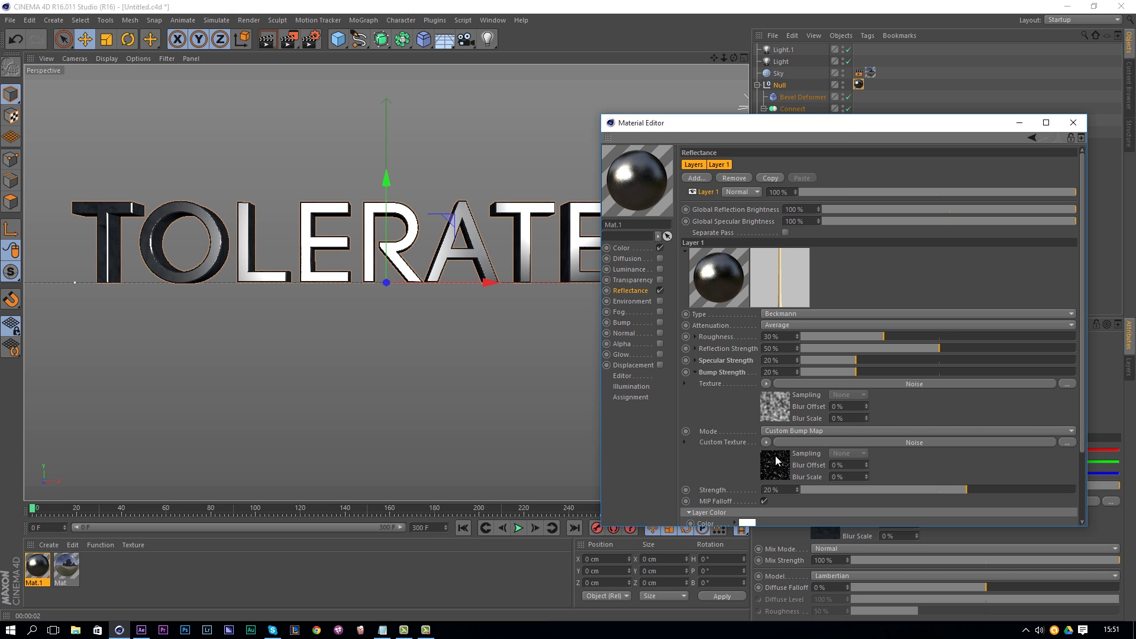
Step: Set the bump Noise texture's Global Scale to 250% and render a preview
left_click(800, 384)
left_click(769, 314)
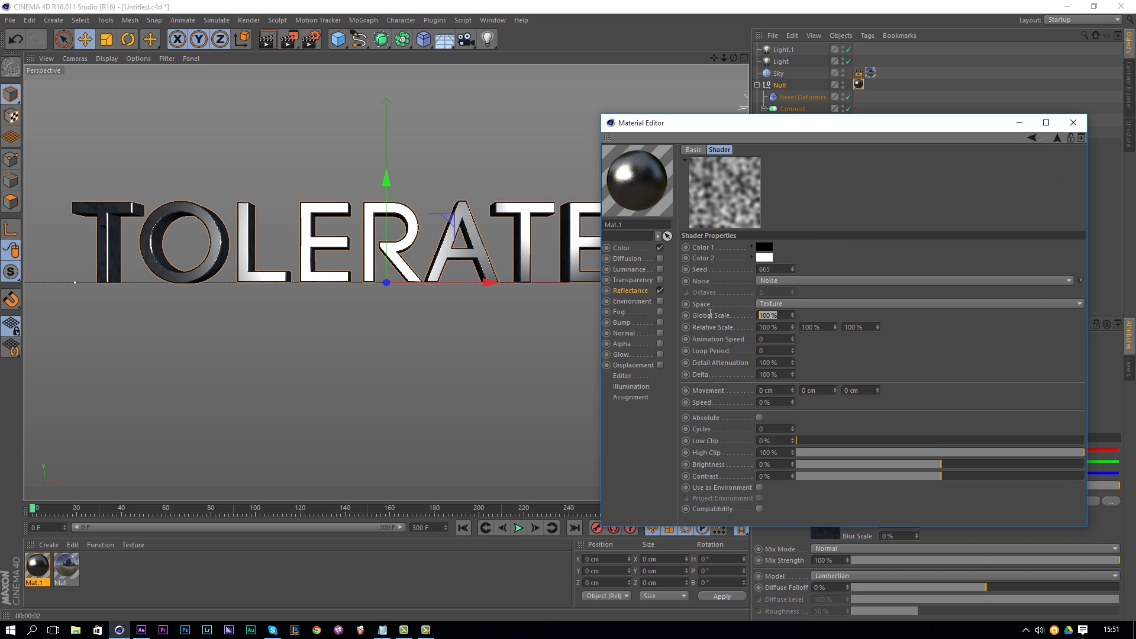
type("250")
key("Return")
left_click(270, 46)
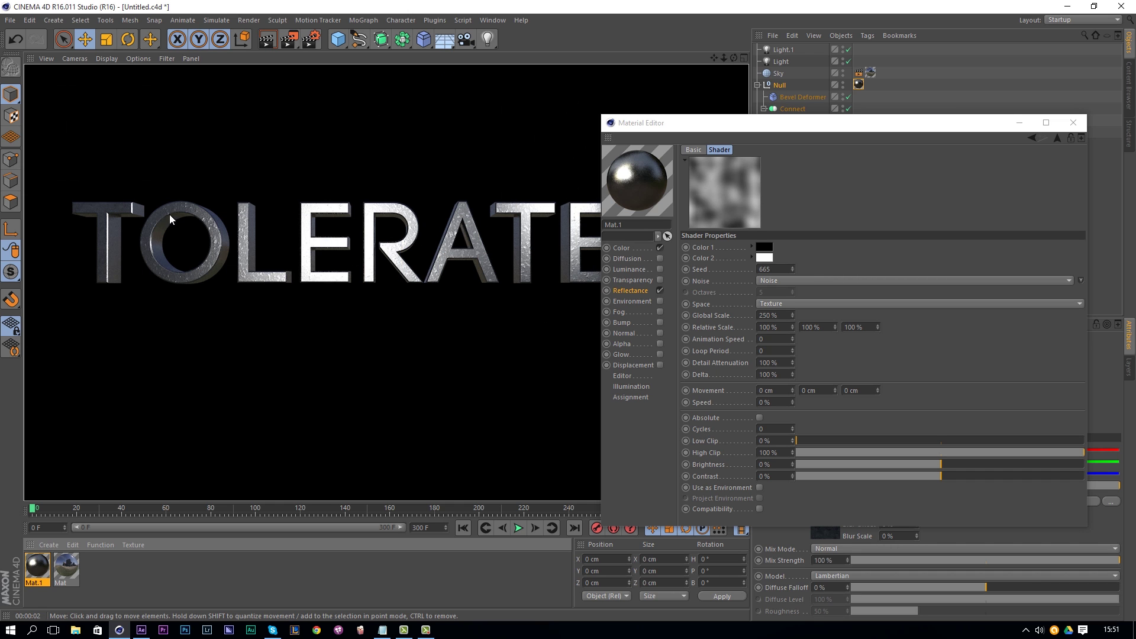
Step: Return to the reflectance layer and bring up the custom bump texture's Noise settings
left_click_drag(751, 124, 719, 109)
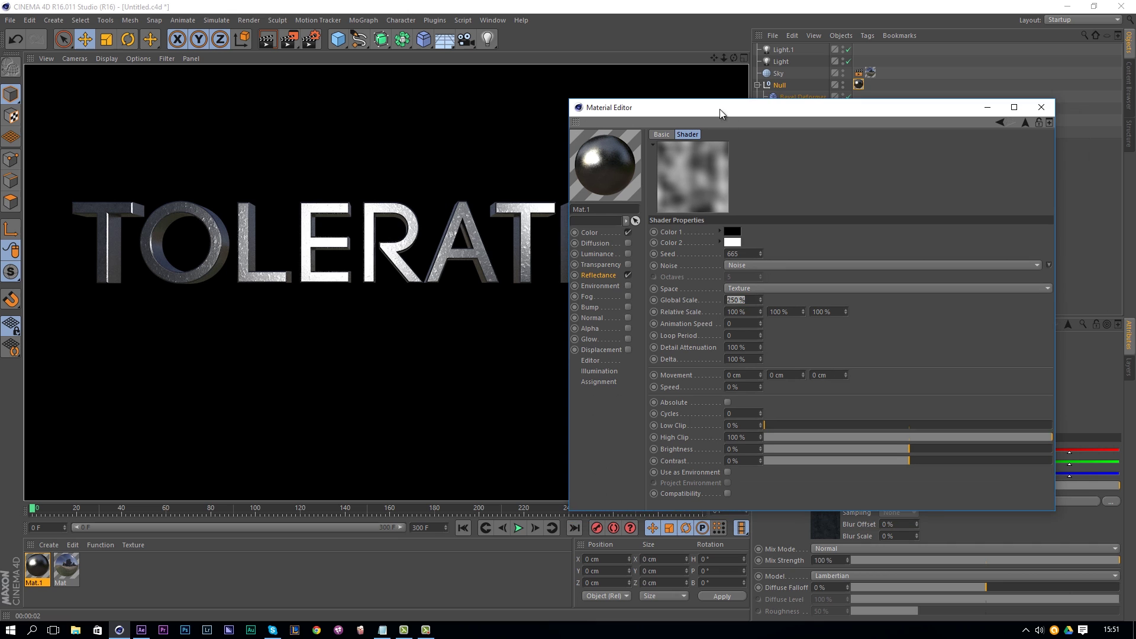
left_click(1002, 120)
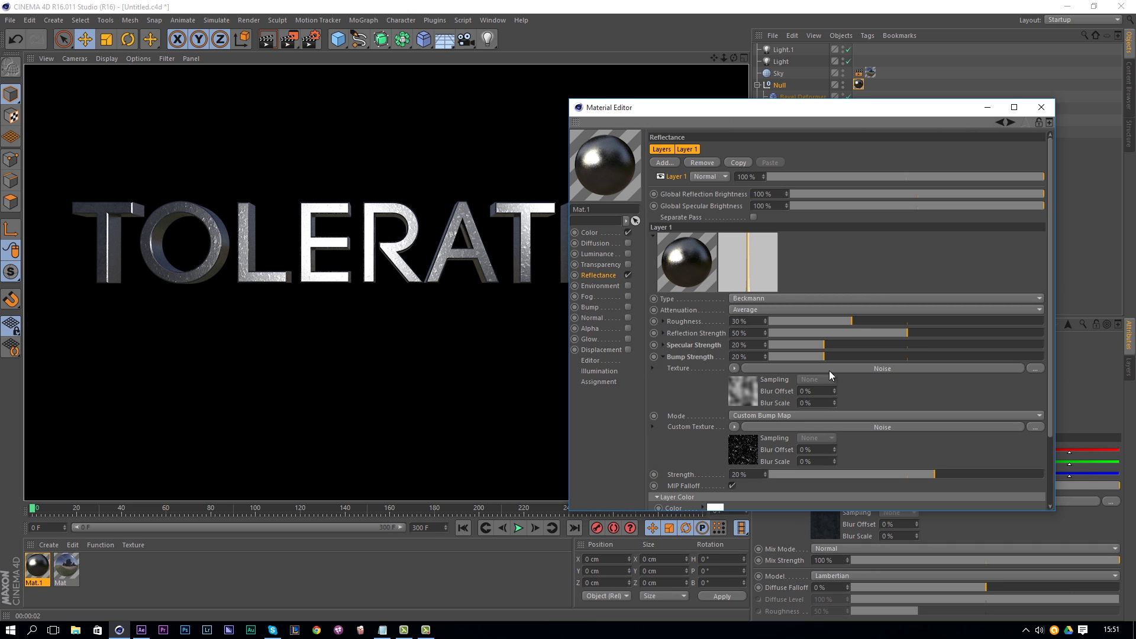
left_click(782, 428)
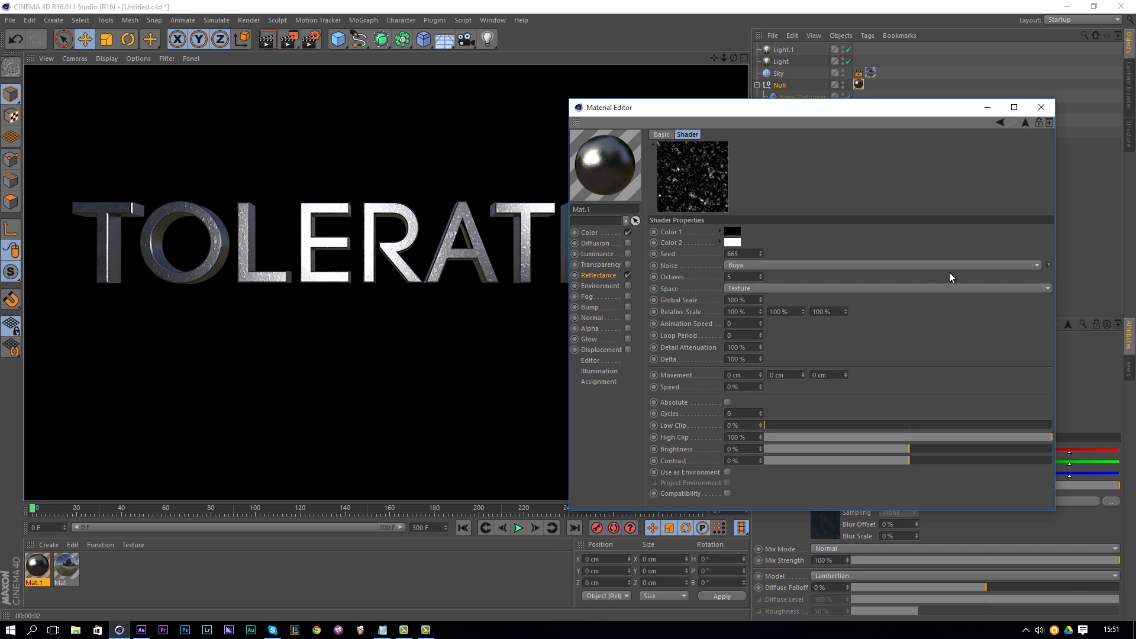
Step: Compare the Dents, Hama and Nutous noise types, then settle on Buya
left_click(1000, 122)
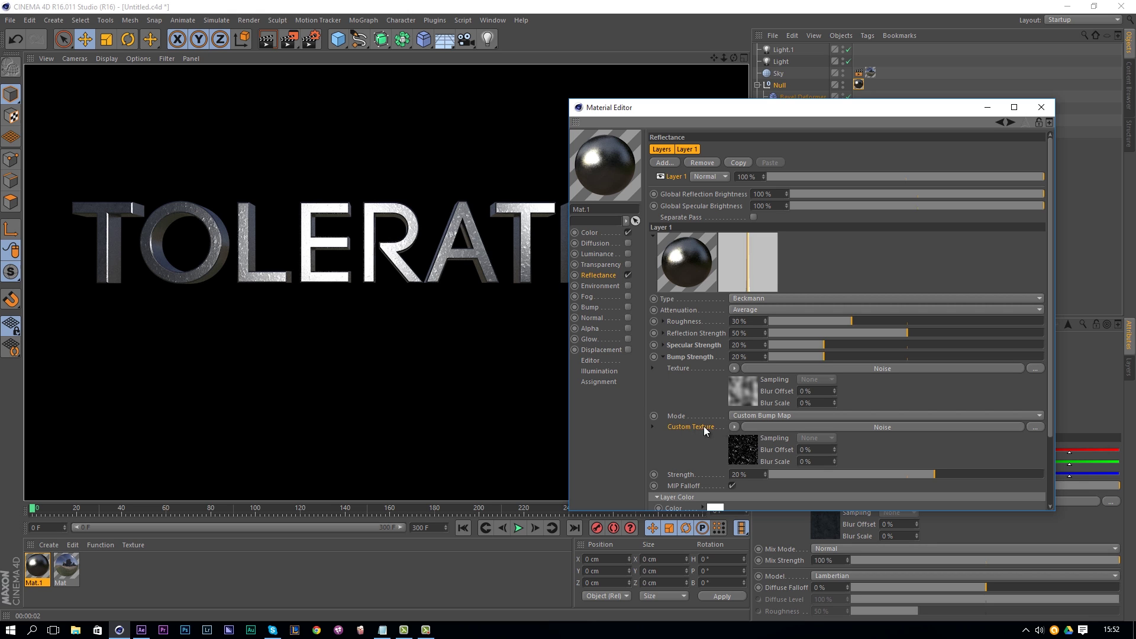
left_click(773, 426)
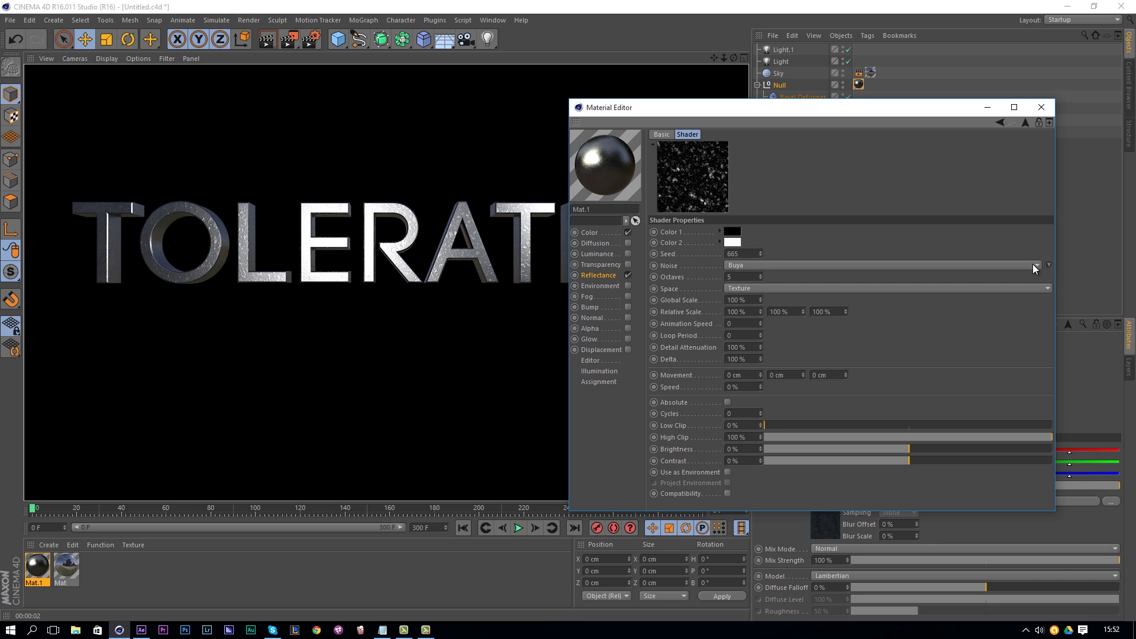
left_click(1048, 265)
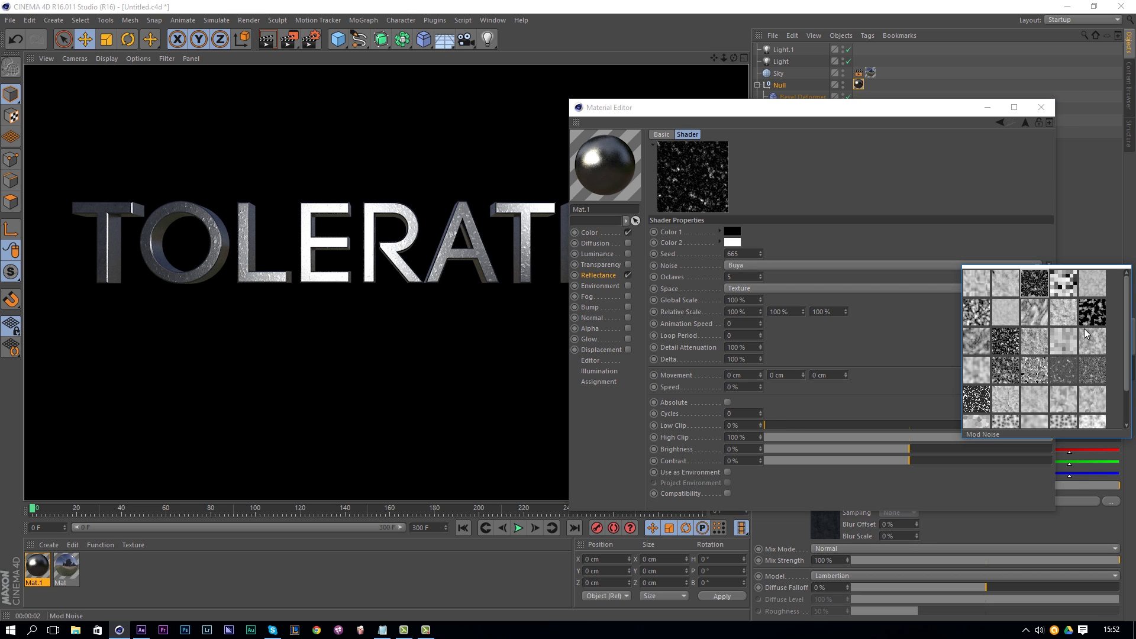
left_click(977, 312)
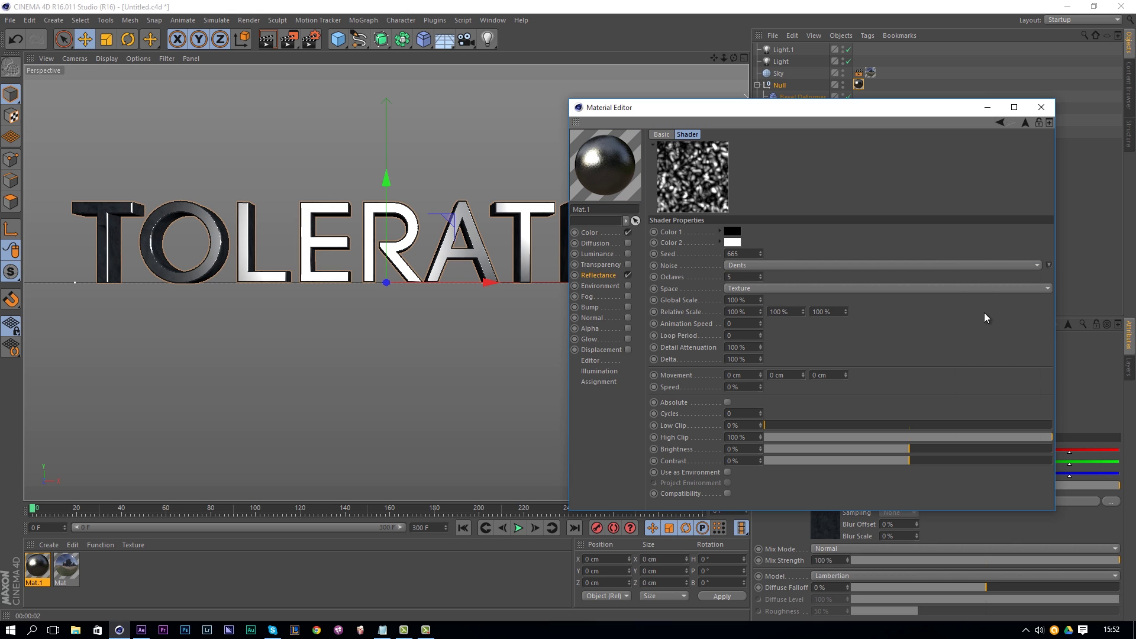
left_click(1048, 265)
left_click(1010, 346)
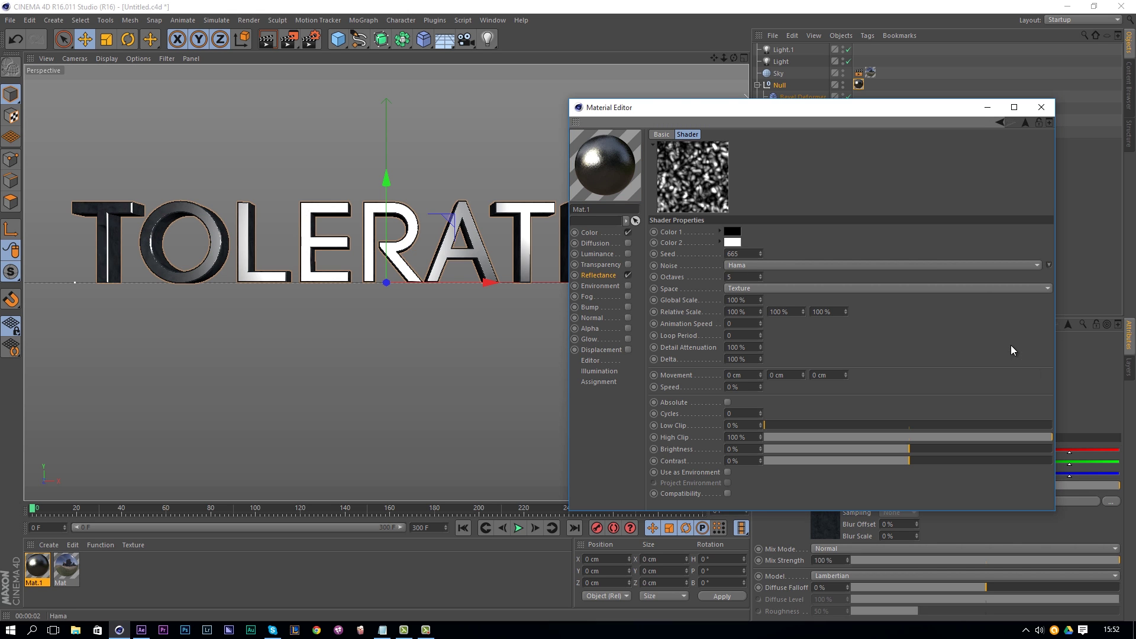
left_click(1048, 265)
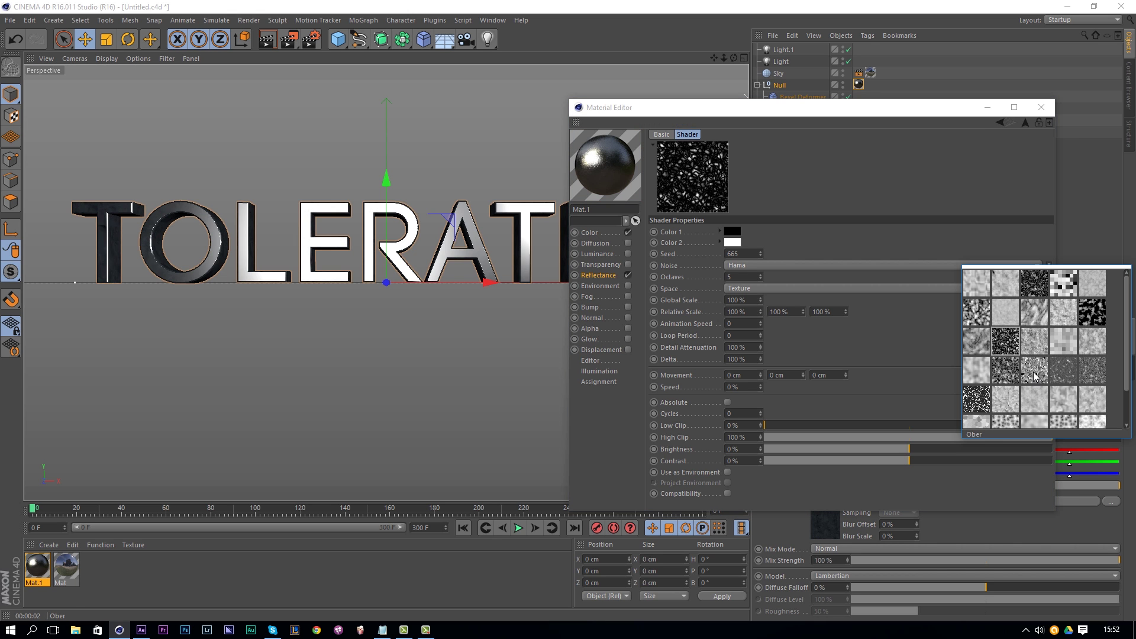
left_click(1008, 372)
left_click(1049, 265)
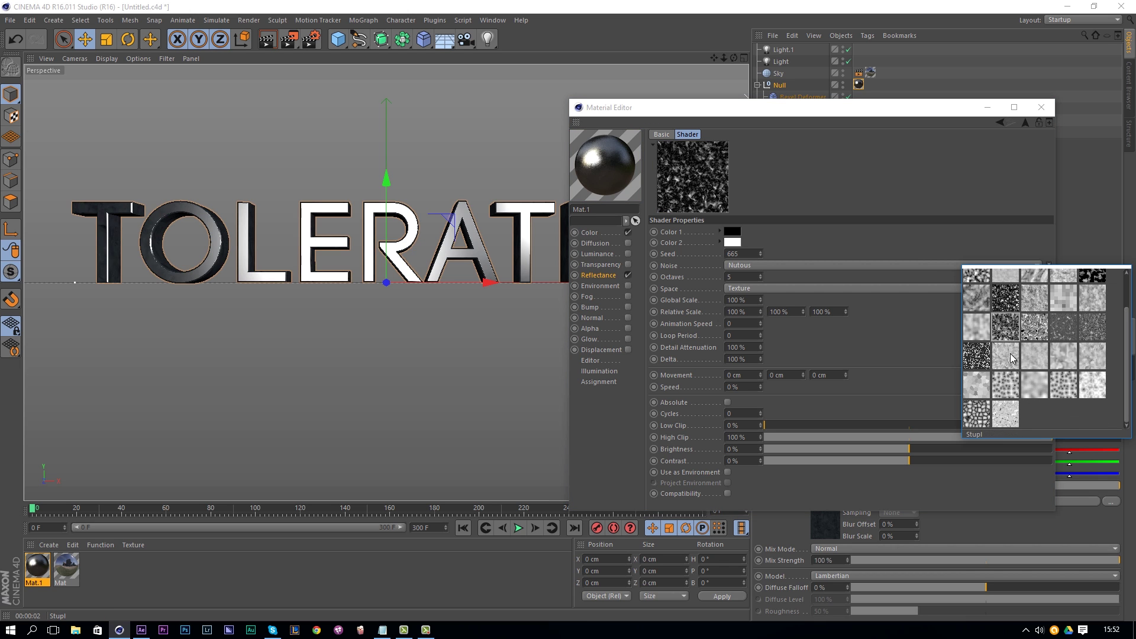
left_click(1042, 290)
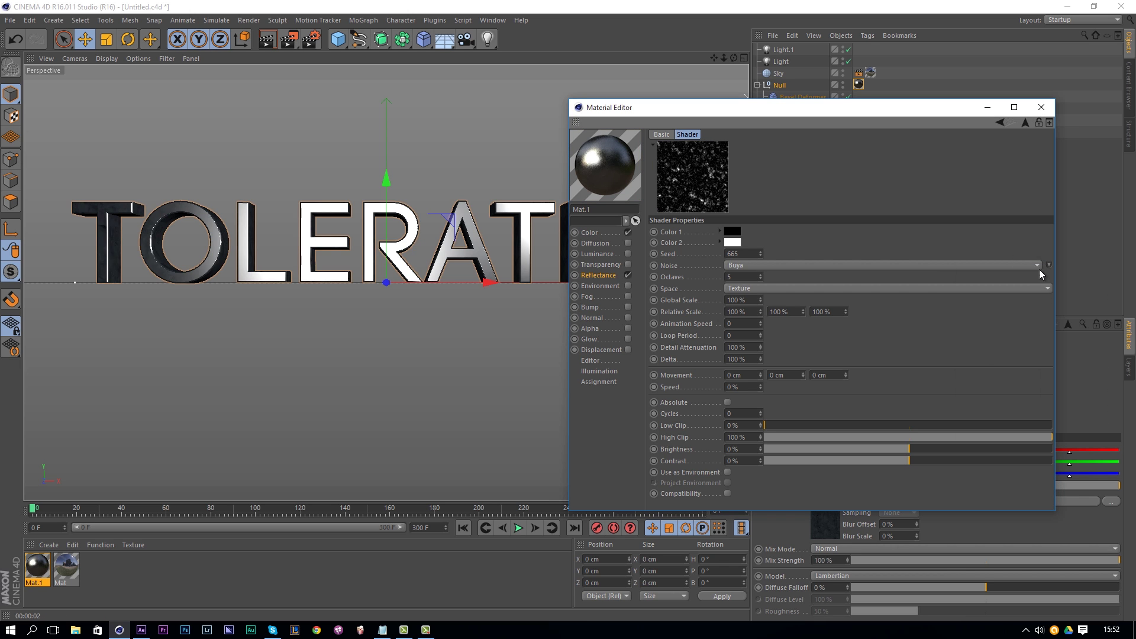
Step: Inspect the Color 2 and Color 1 pickers, then return to Reflectance Layer 1
left_click(731, 243)
left_click(709, 230)
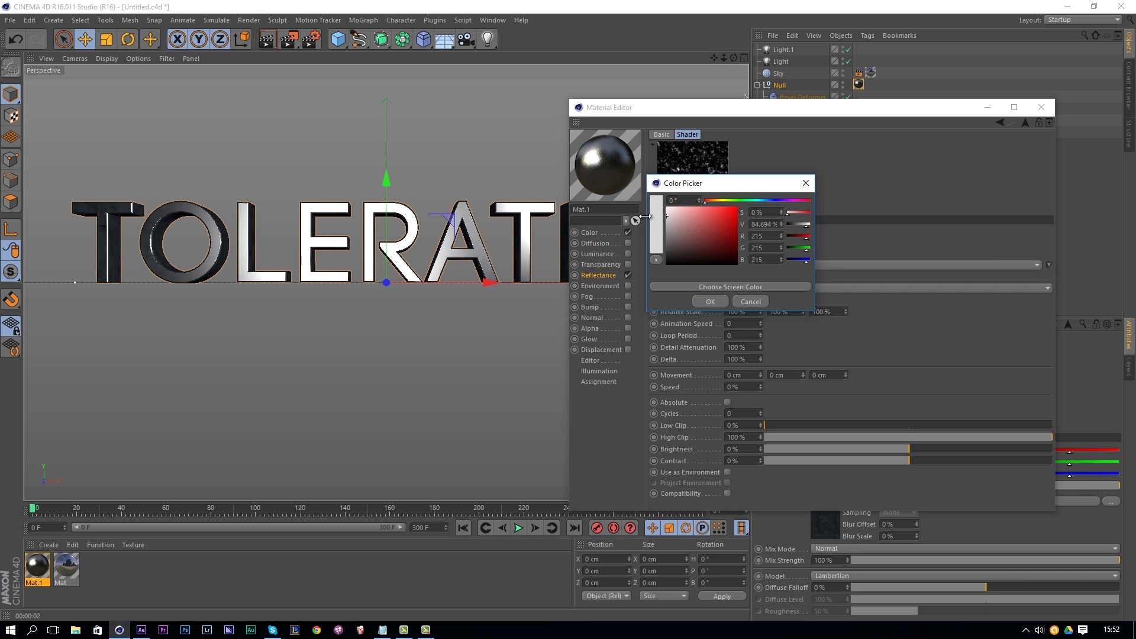
left_click(710, 301)
left_click(725, 234)
left_click(631, 239)
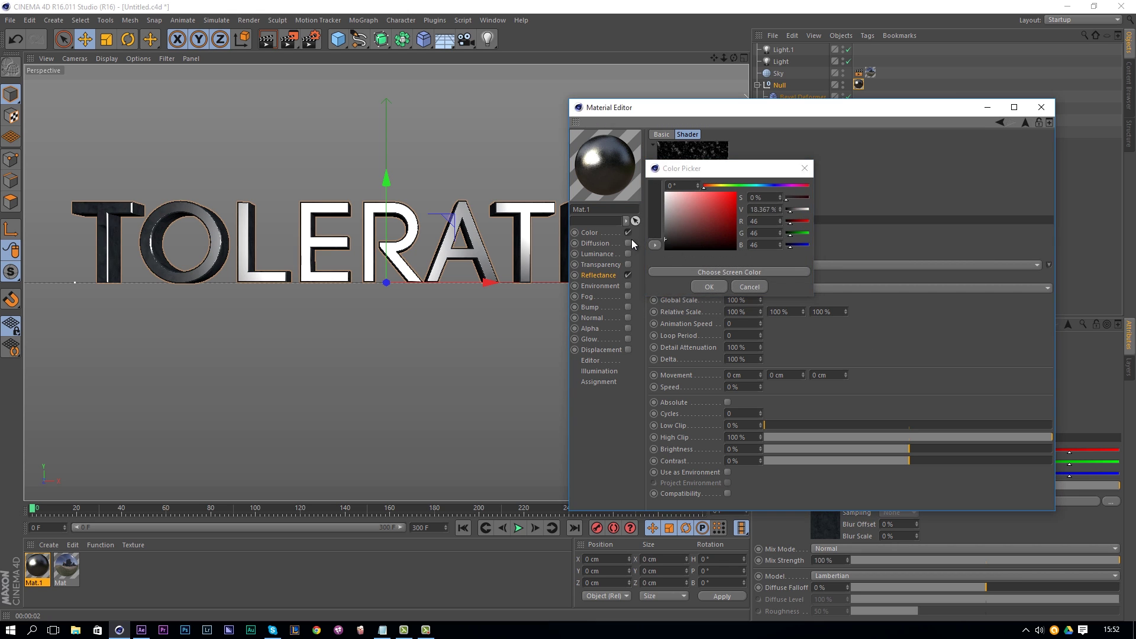
left_click(1001, 123)
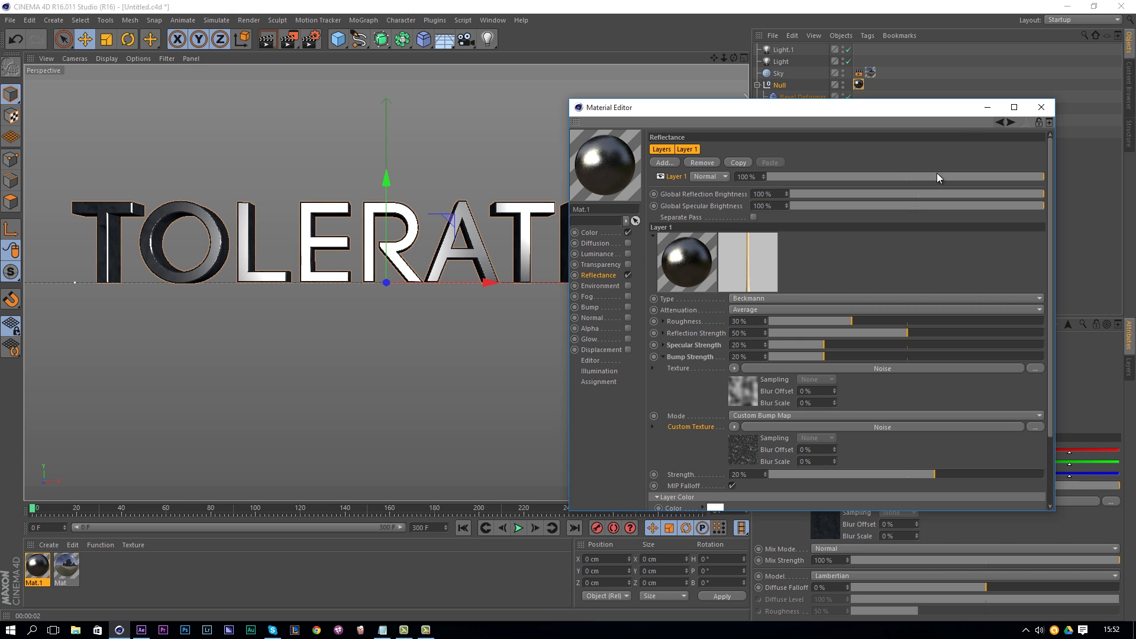
Step: Replace the custom texture with a Layer shader, adding a Noise layer set to Multiply at 64%
left_click(734, 427)
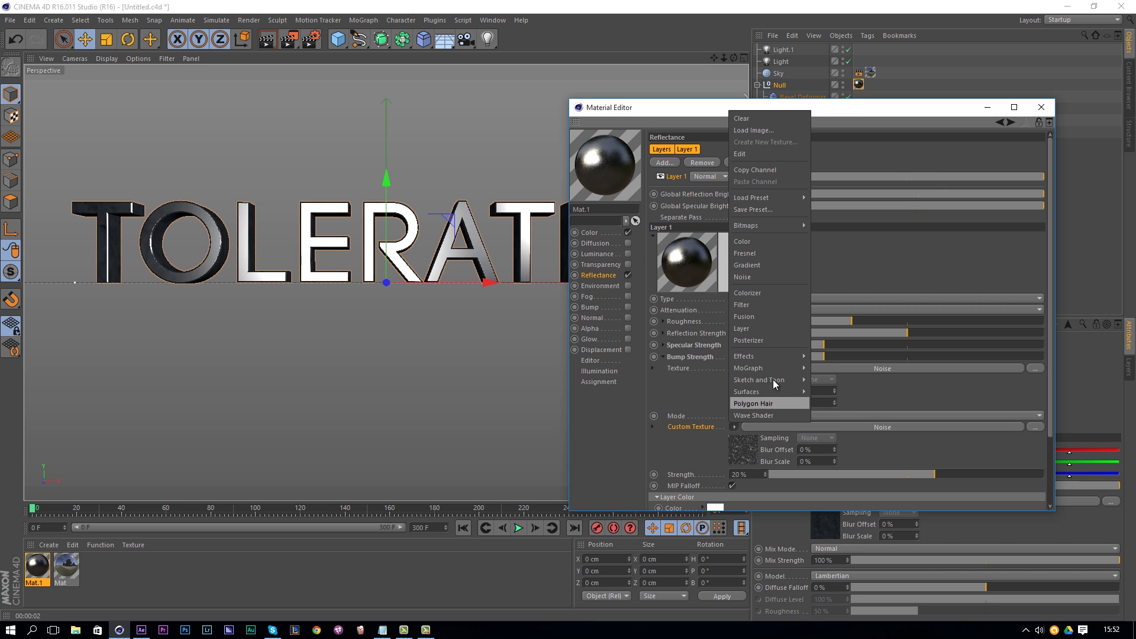
left_click(748, 326)
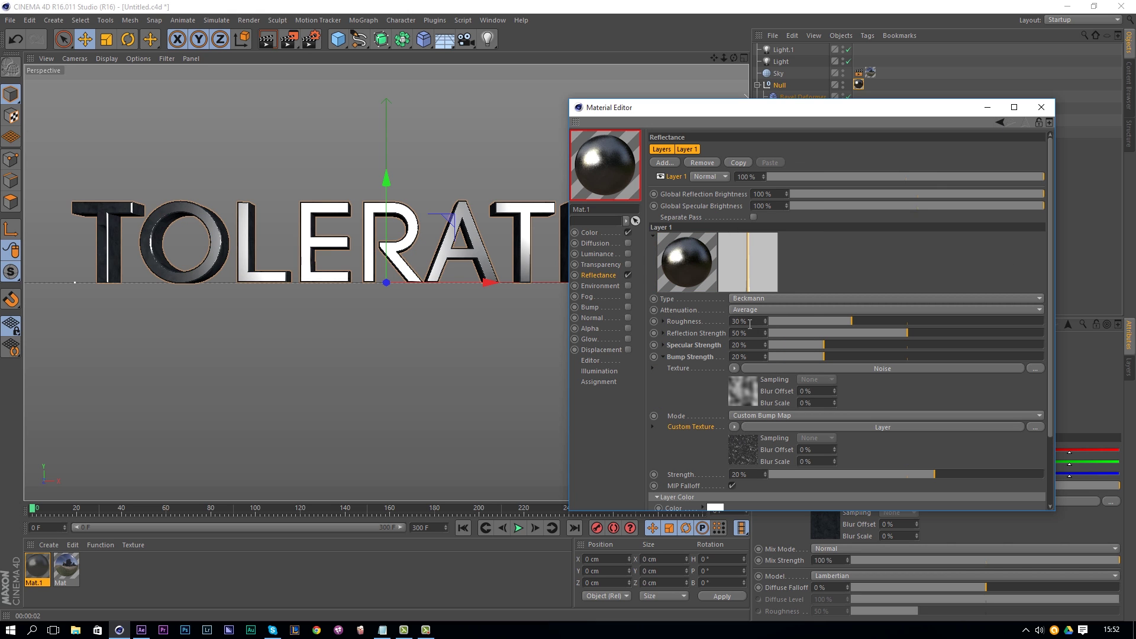
left_click(782, 426)
left_click(708, 243)
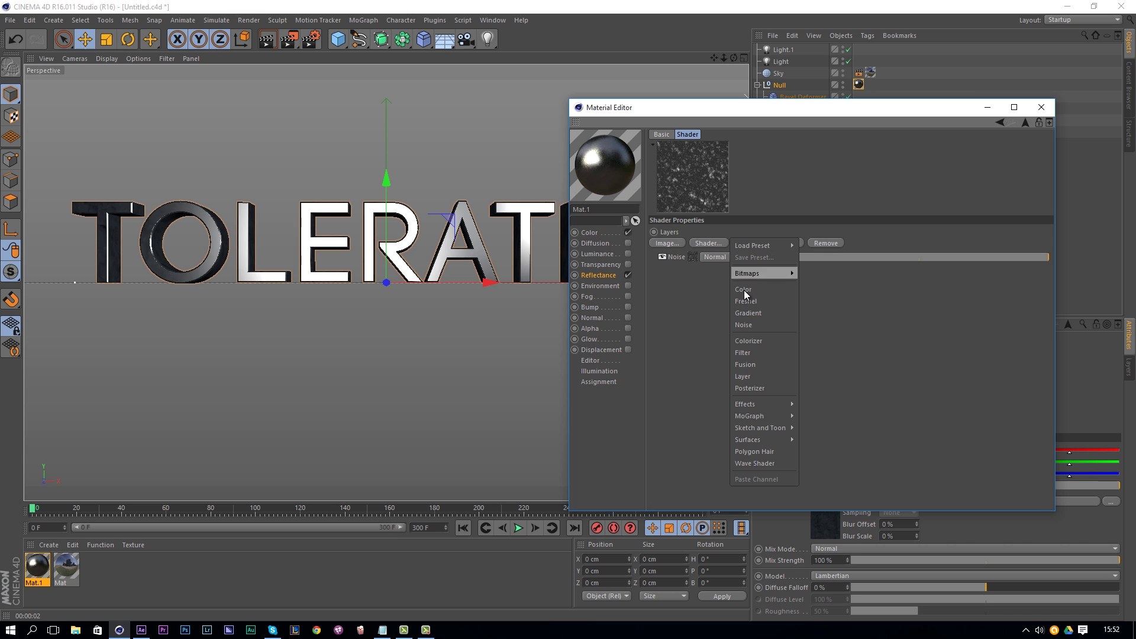
left_click(740, 325)
left_click(737, 259)
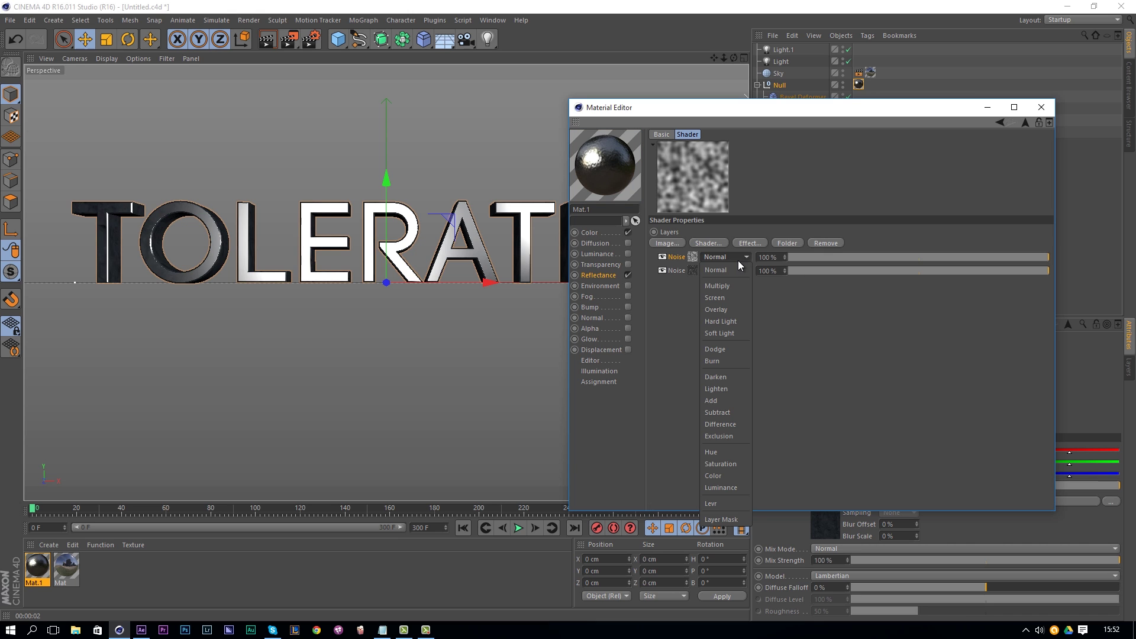
left_click(717, 286)
left_click_drag(824, 258, 956, 254)
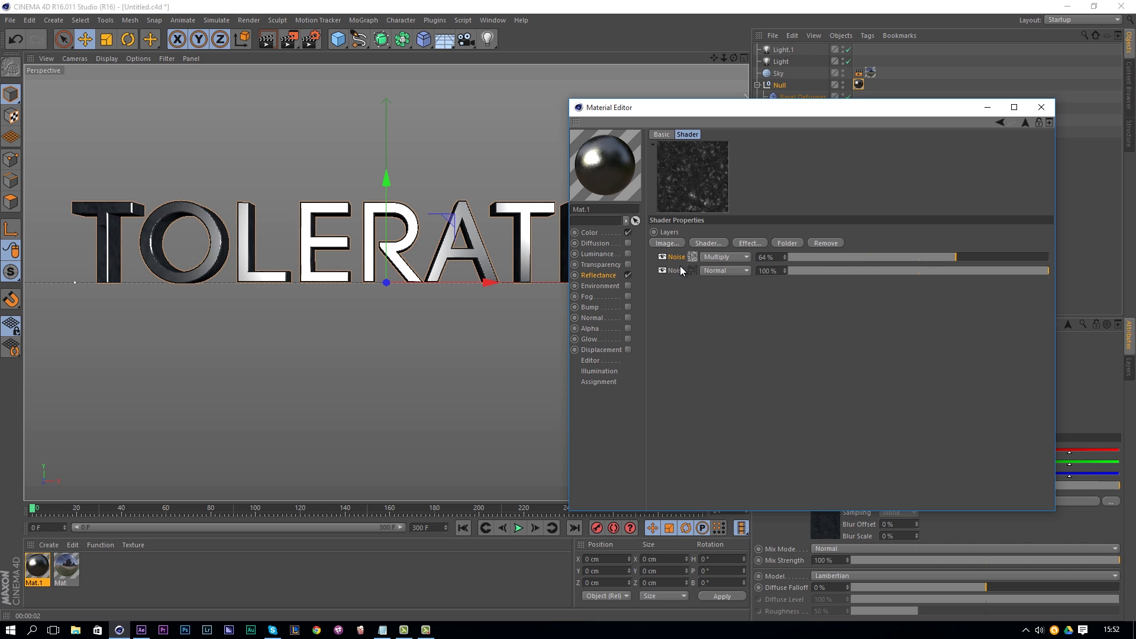
Step: Add a Buya Noise layer at 500% Global Scale and lower the first noise layer to 56%
left_click(707, 245)
left_click(744, 326)
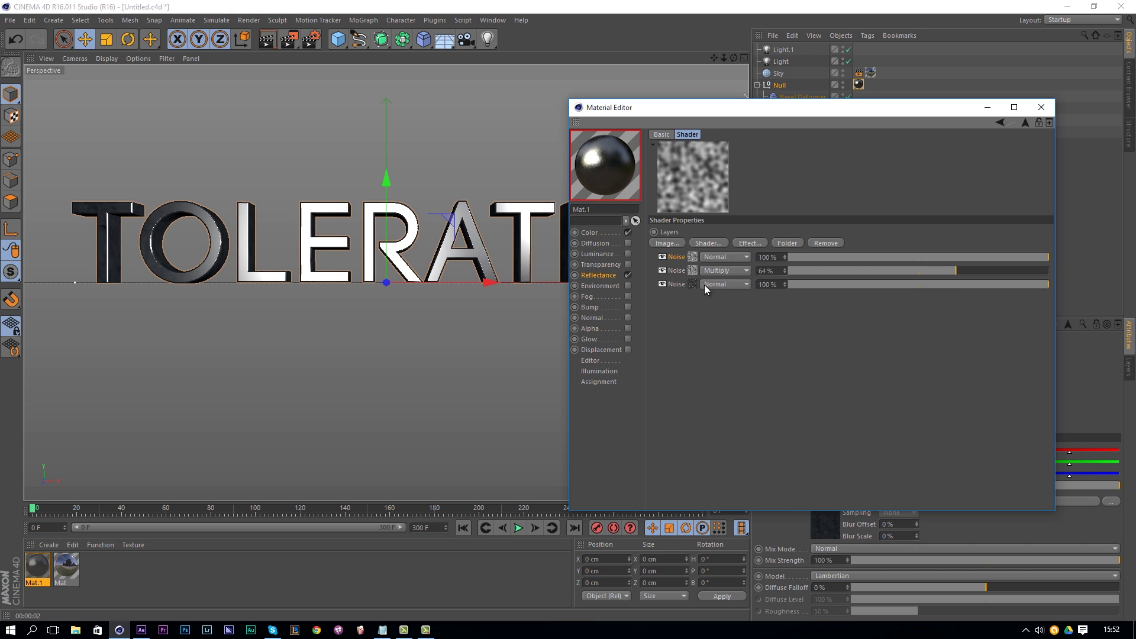
left_click(693, 255)
left_click(1048, 265)
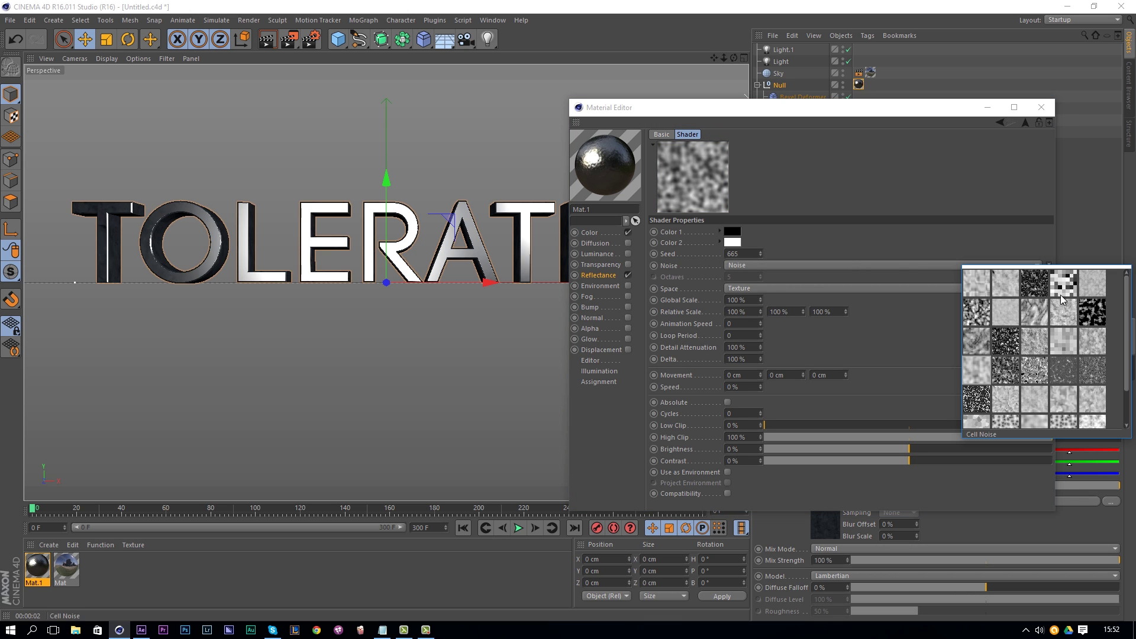
left_click(1047, 291)
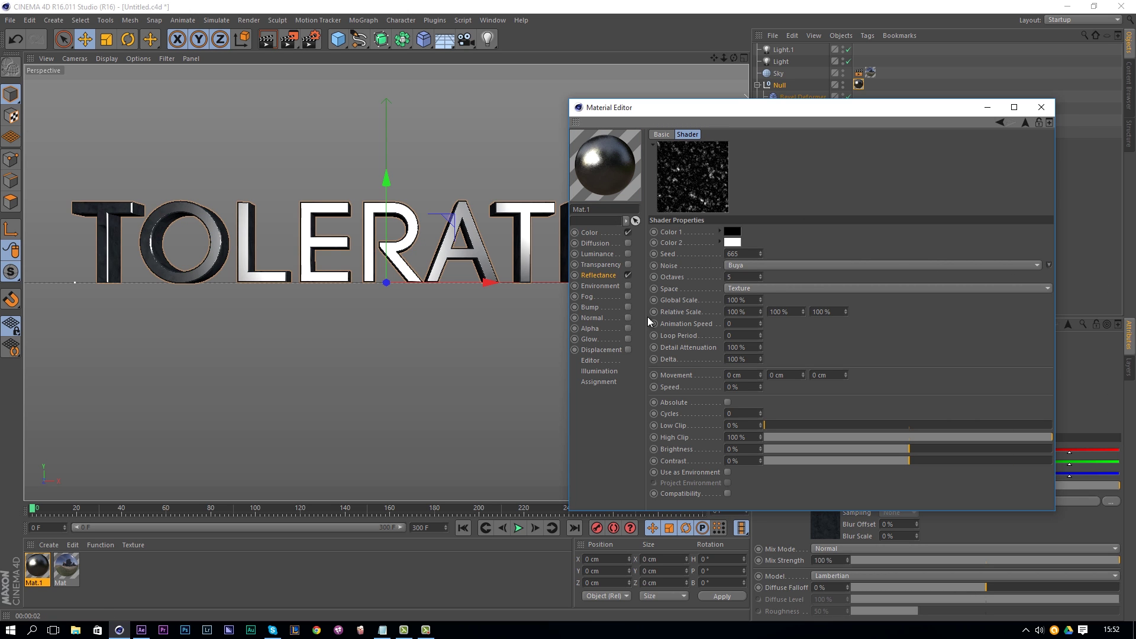
left_click(753, 302)
type("500")
key("Return")
left_click(997, 120)
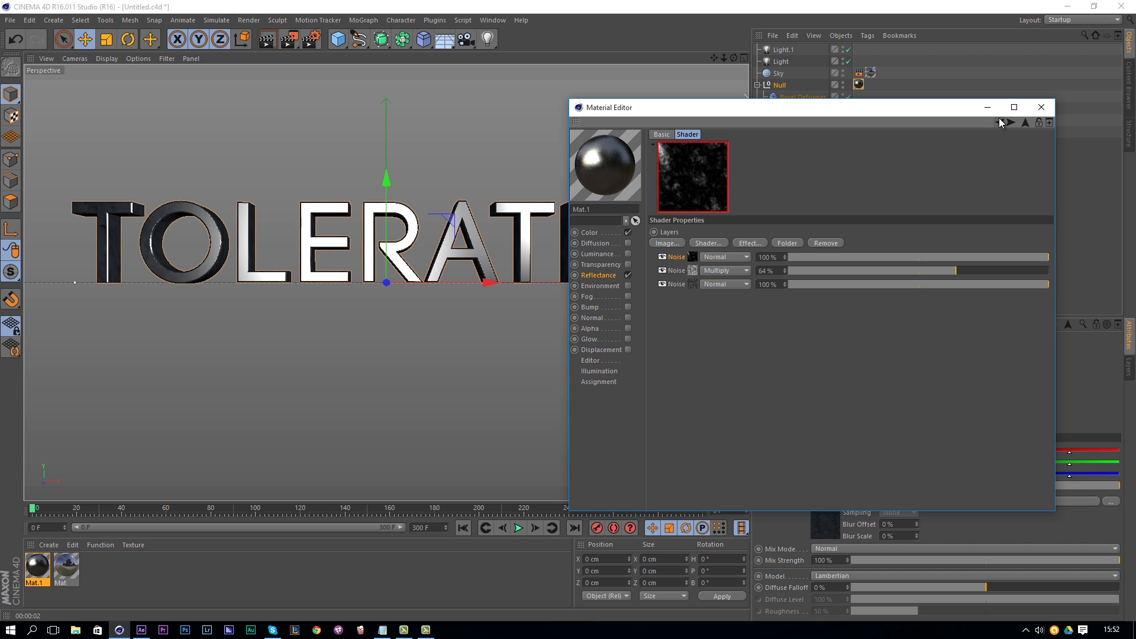
left_click_drag(847, 257, 915, 253)
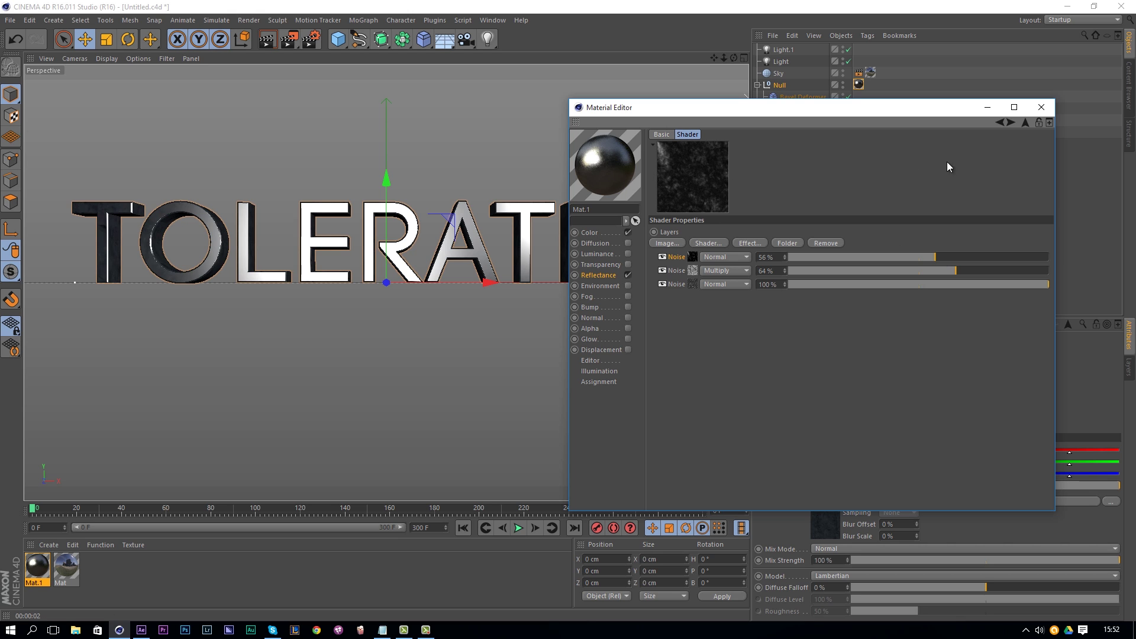
Step: Close the Material Editor, render, and tint Light pale blue (203/222/241)
left_click(1040, 114)
key("ctrl+r")
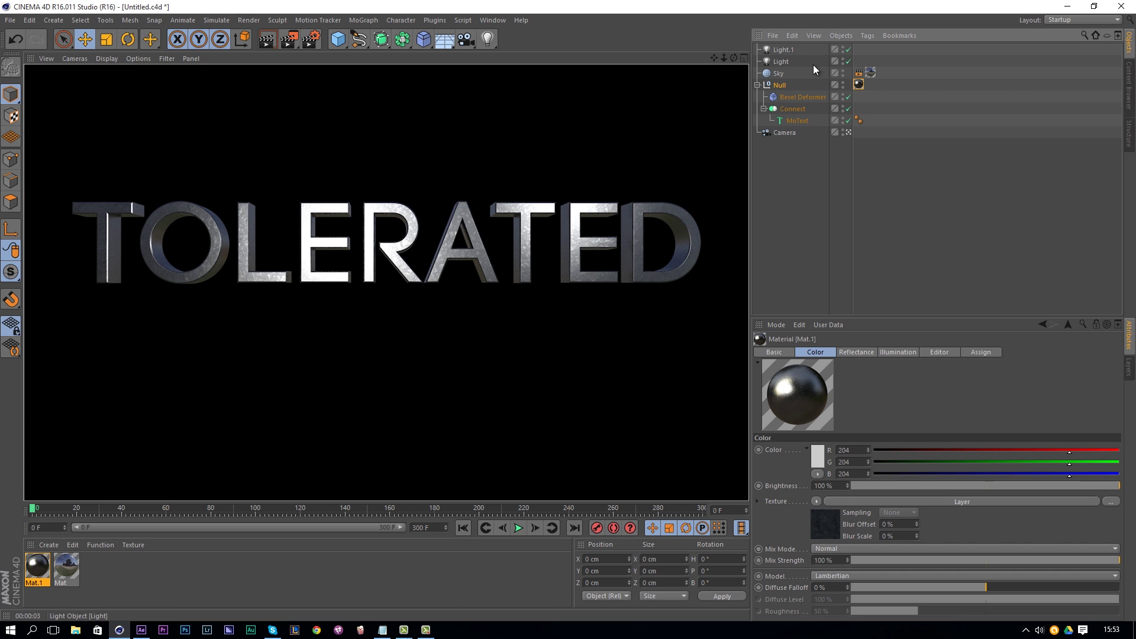
left_click(784, 55)
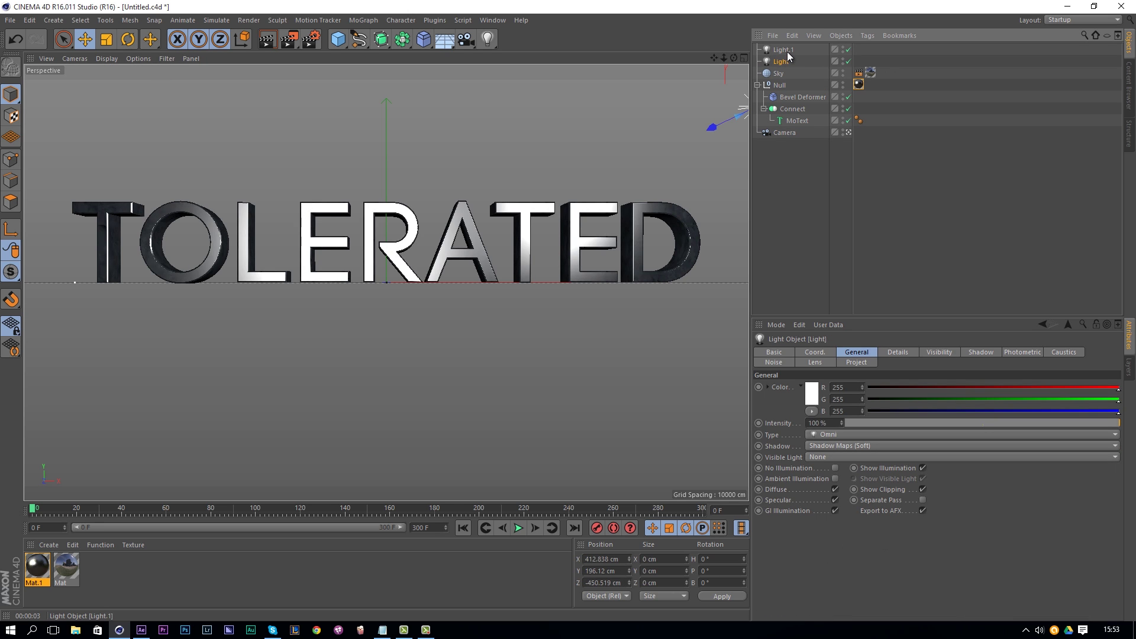
left_click(779, 62)
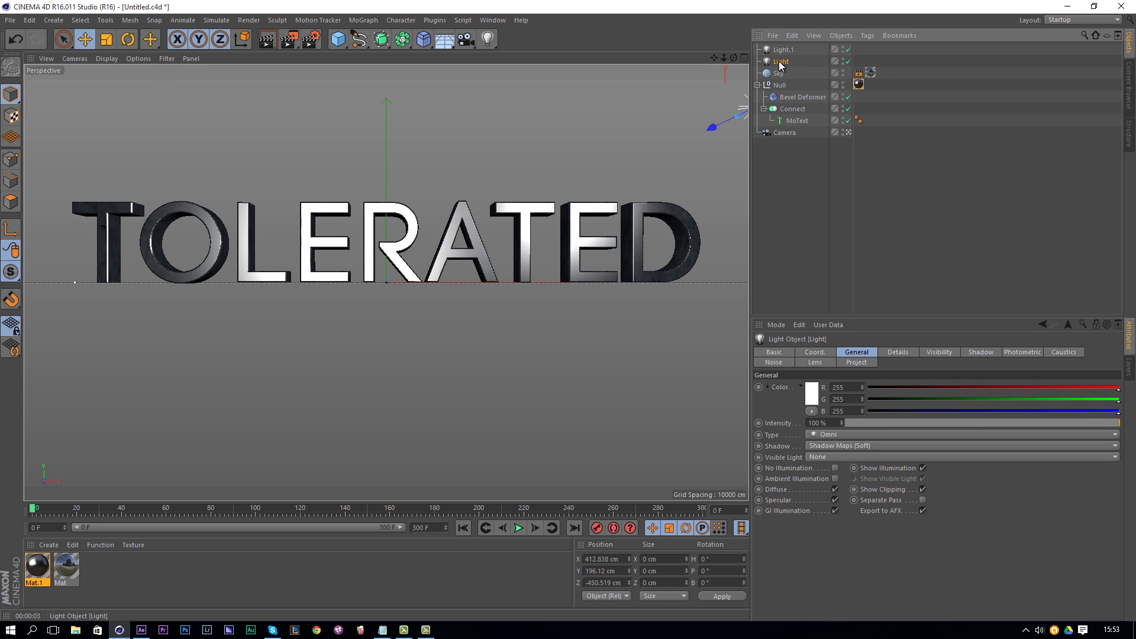
left_click(809, 395)
left_click(756, 363)
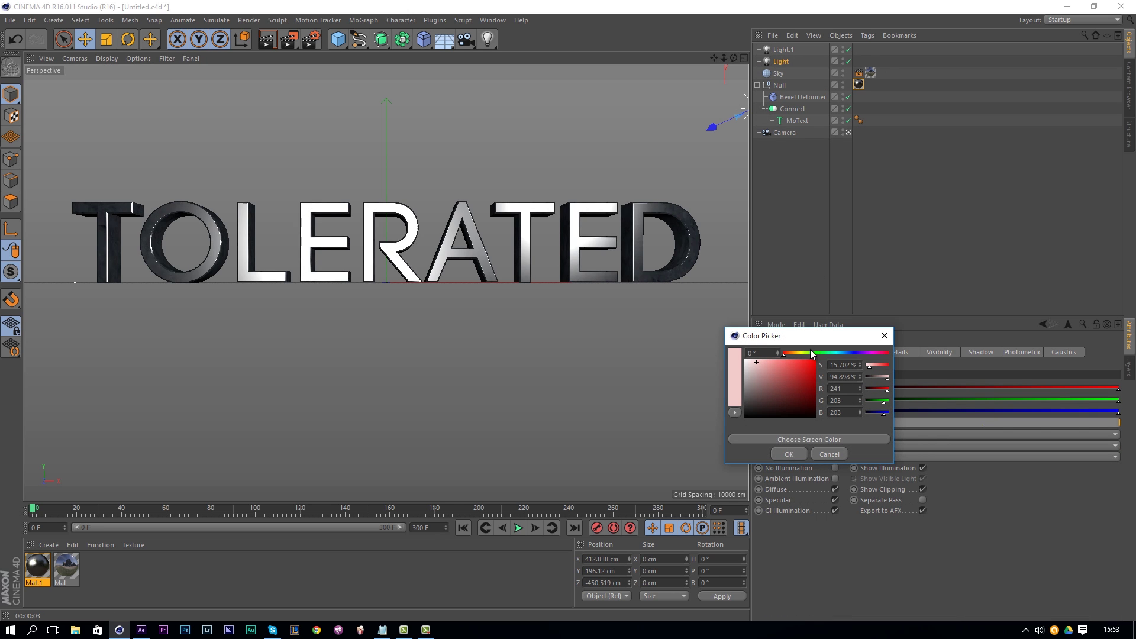
mouse_move(810, 353)
left_mouse_down()
mouse_move(856, 354)
mouse_move(844, 354)
left_mouse_up()
left_click(793, 456)
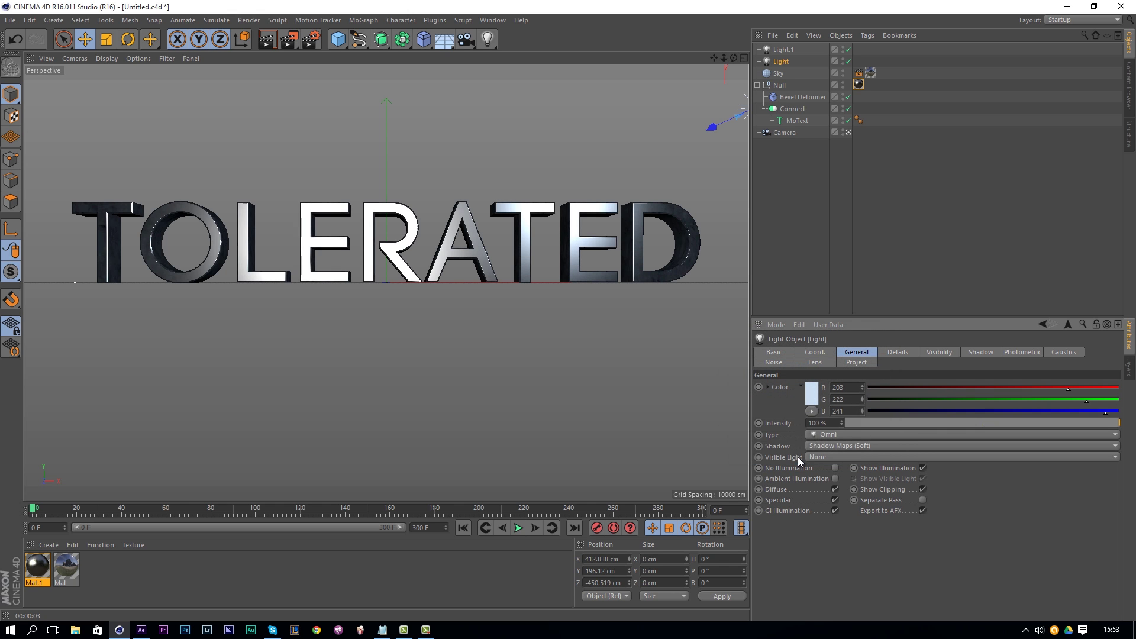
Step: Give Light.1 a greyish blue (185/192/215) at 53% intensity and render
left_click(783, 49)
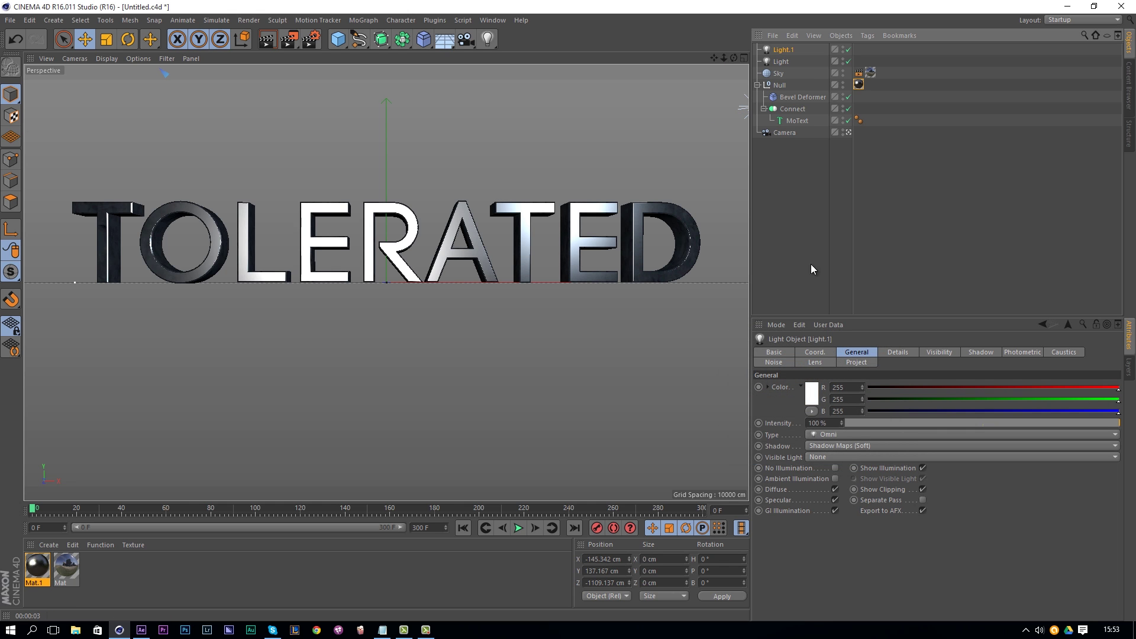
left_click(812, 395)
left_click_drag(756, 365, 758, 367)
left_click(779, 449)
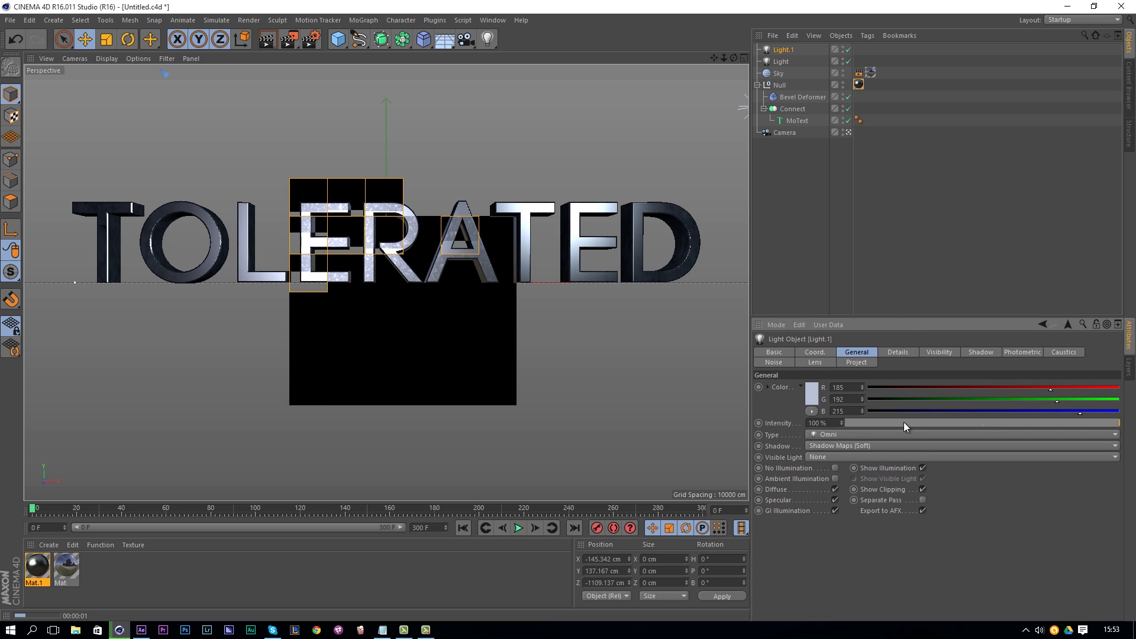
left_click_drag(980, 425, 990, 425)
key("ctrl+r")
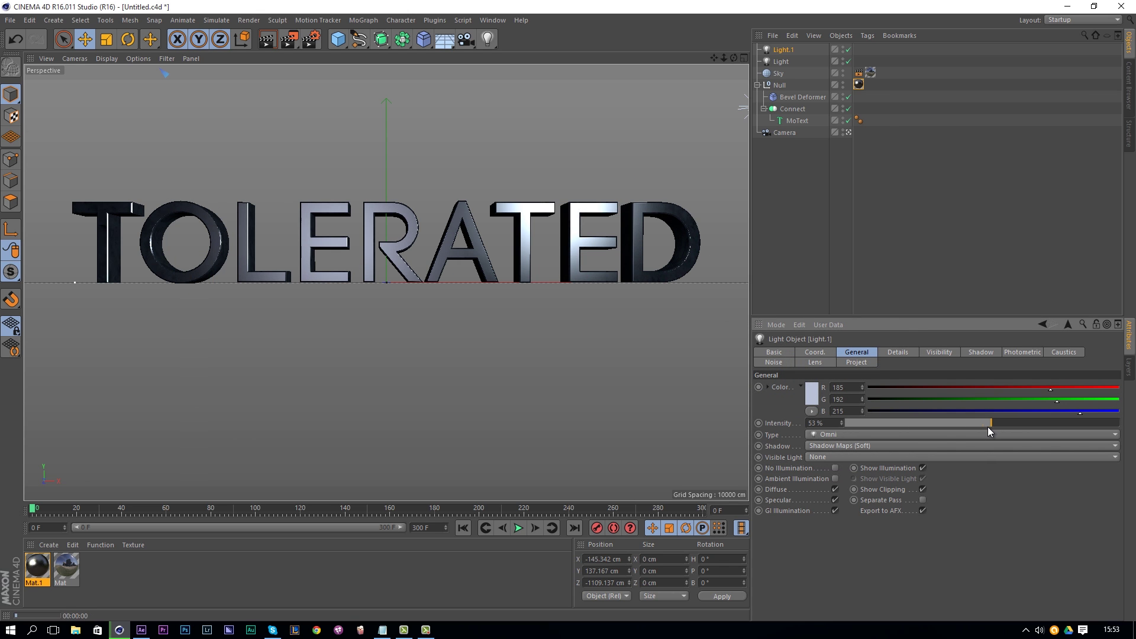
Step: Lower Light's intensity to 66% and re-render the viewport
left_click(781, 61)
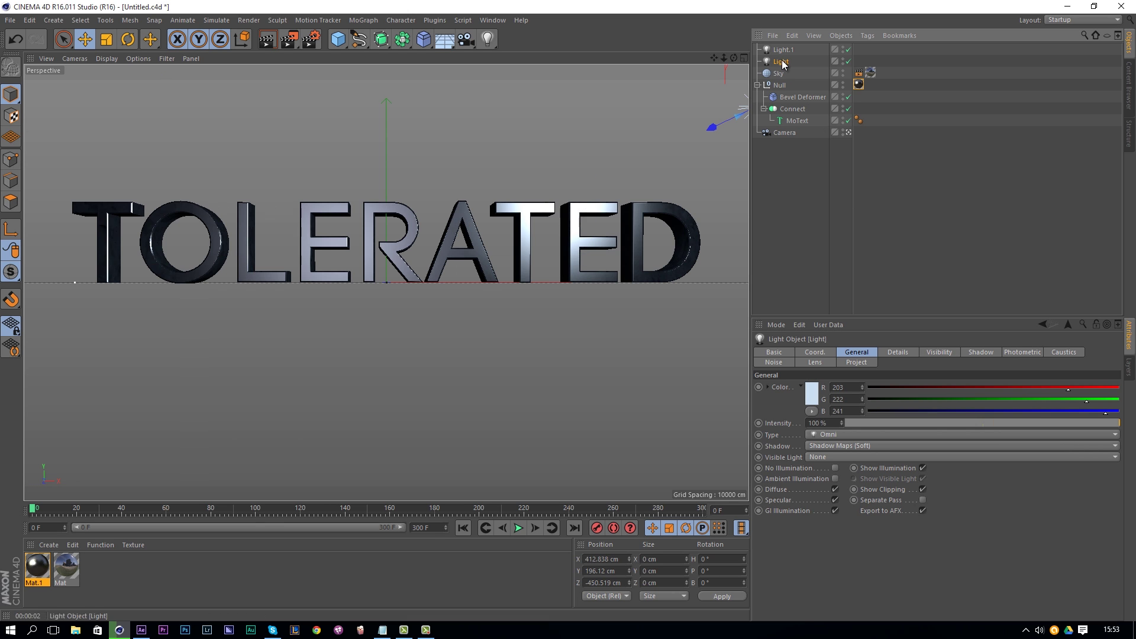
left_click(1067, 425)
key("ctrl+r")
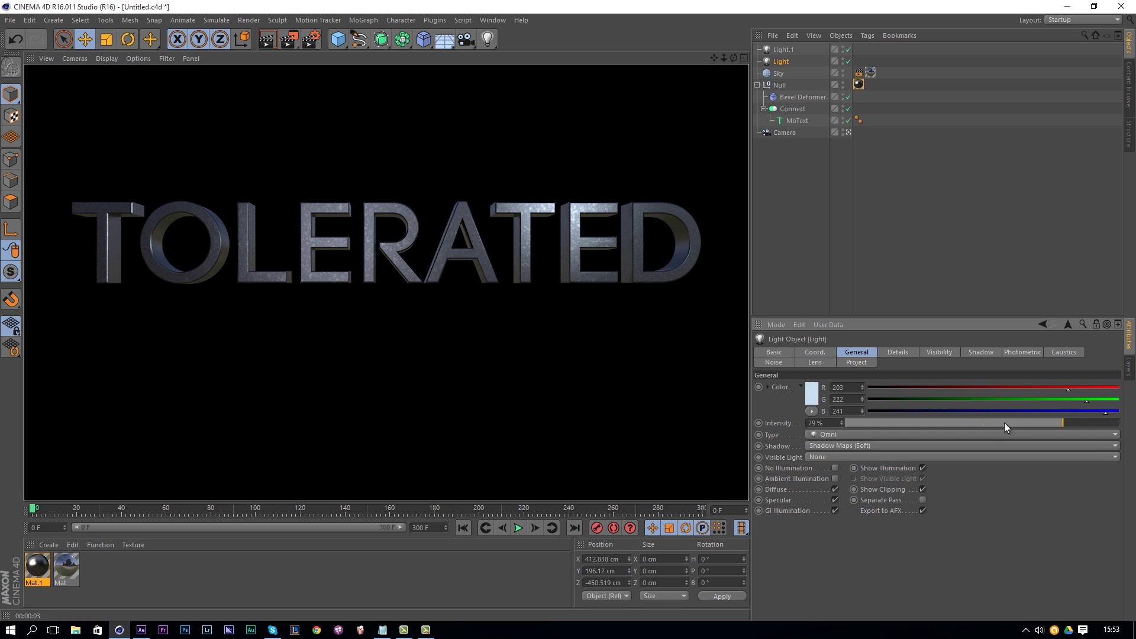
left_click_drag(1049, 420, 1025, 423)
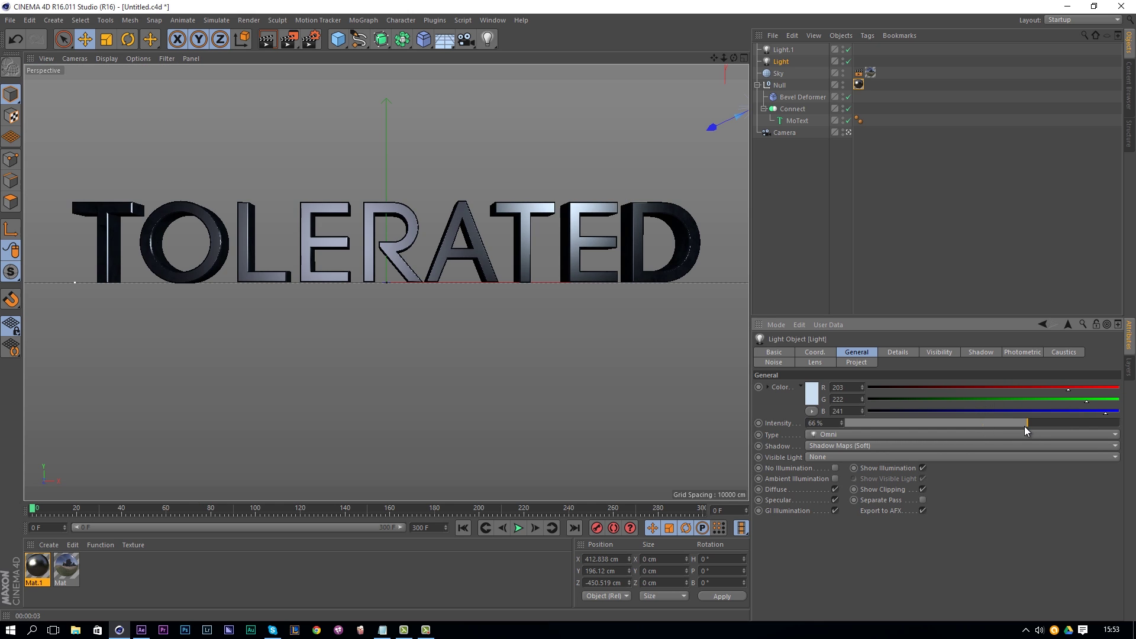
key("ctrl+r")
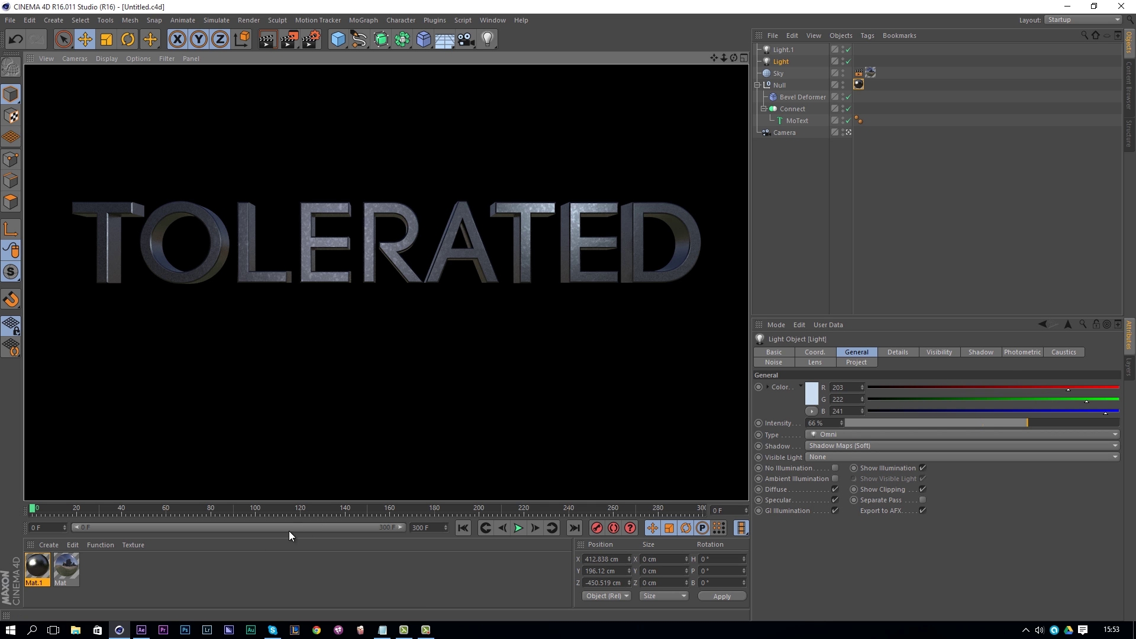
Step: In After Effects, set the Cineware renderer to Standard (Draft) and preview resolution to Quarter
left_click(142, 630)
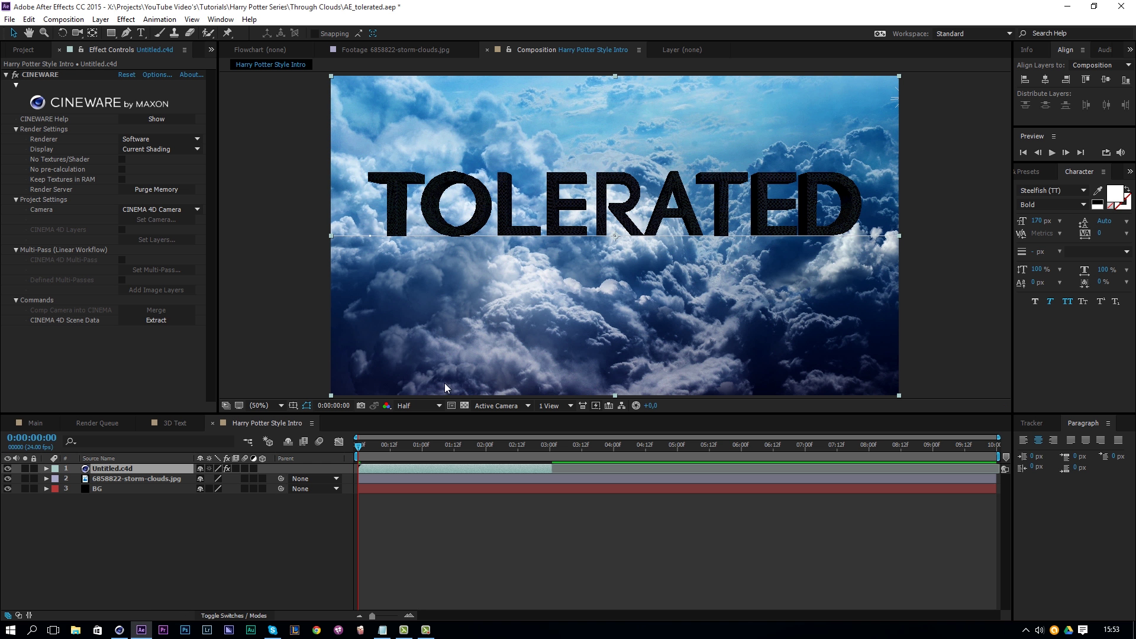
left_click(141, 139)
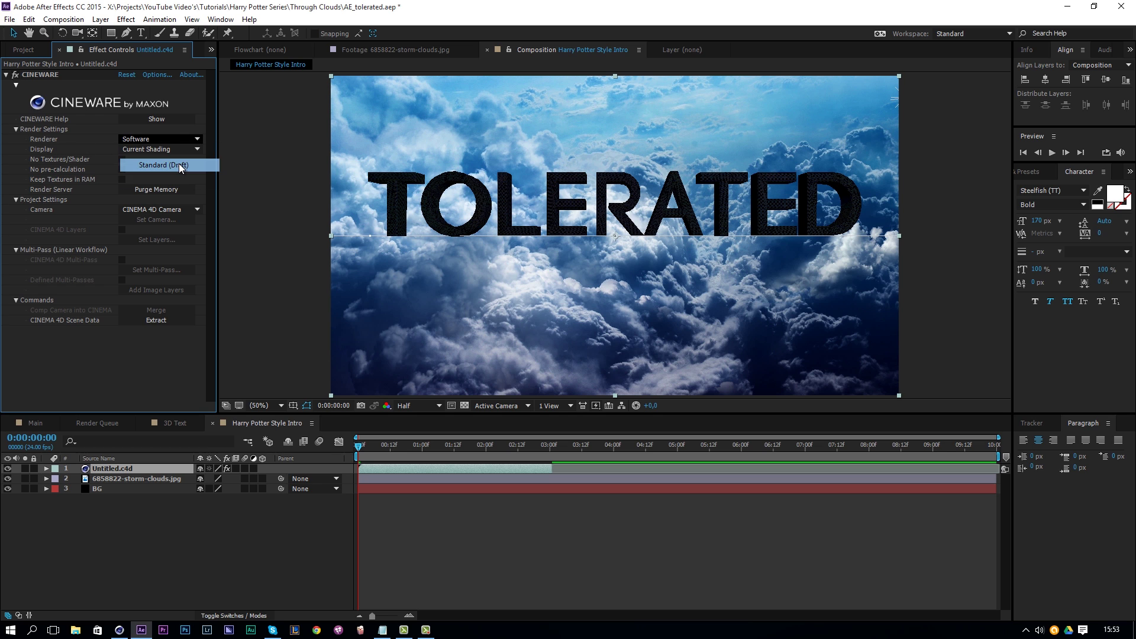
left_click(179, 164)
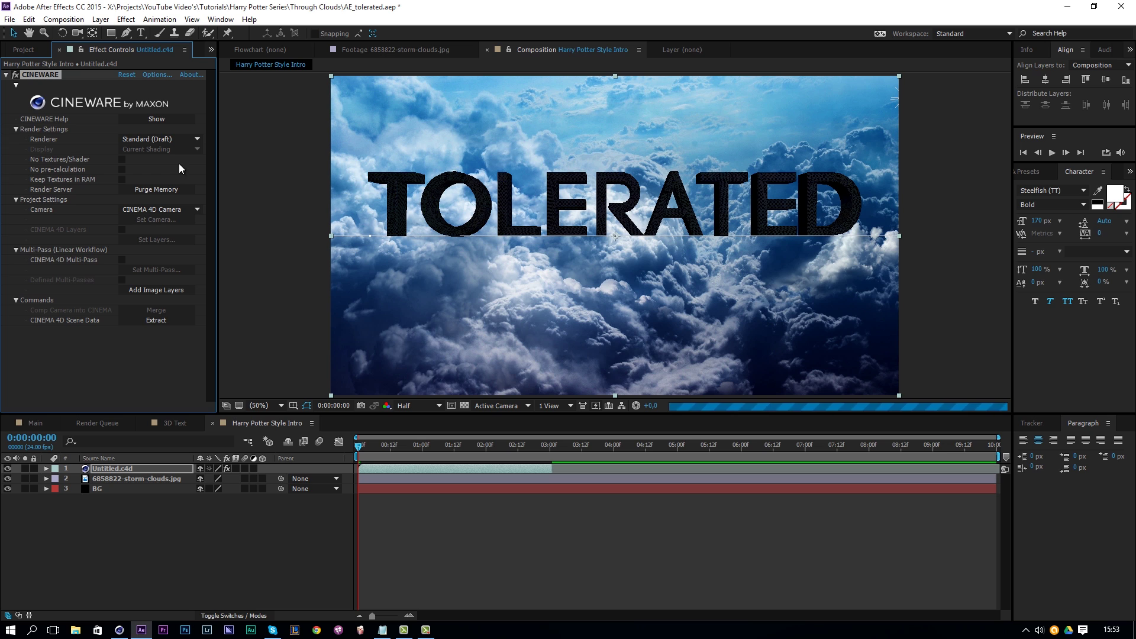
left_click(424, 411)
left_click(426, 481)
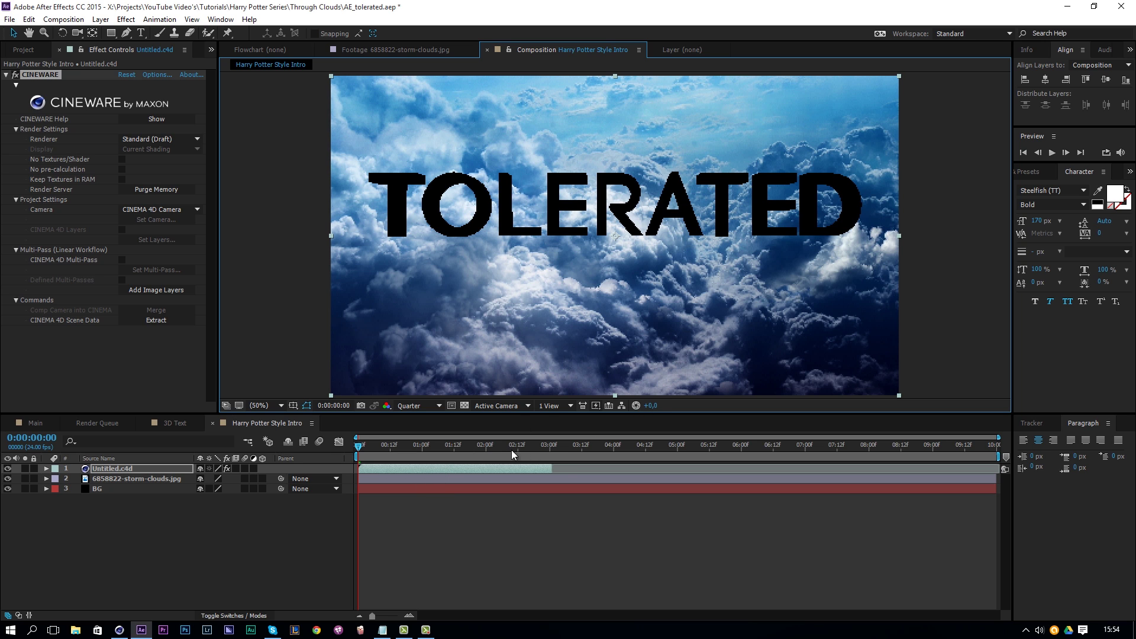
Step: Hide the Untitled.c4d layer and scrub to 0:00:05:01 to view the clouds
left_click(170, 469)
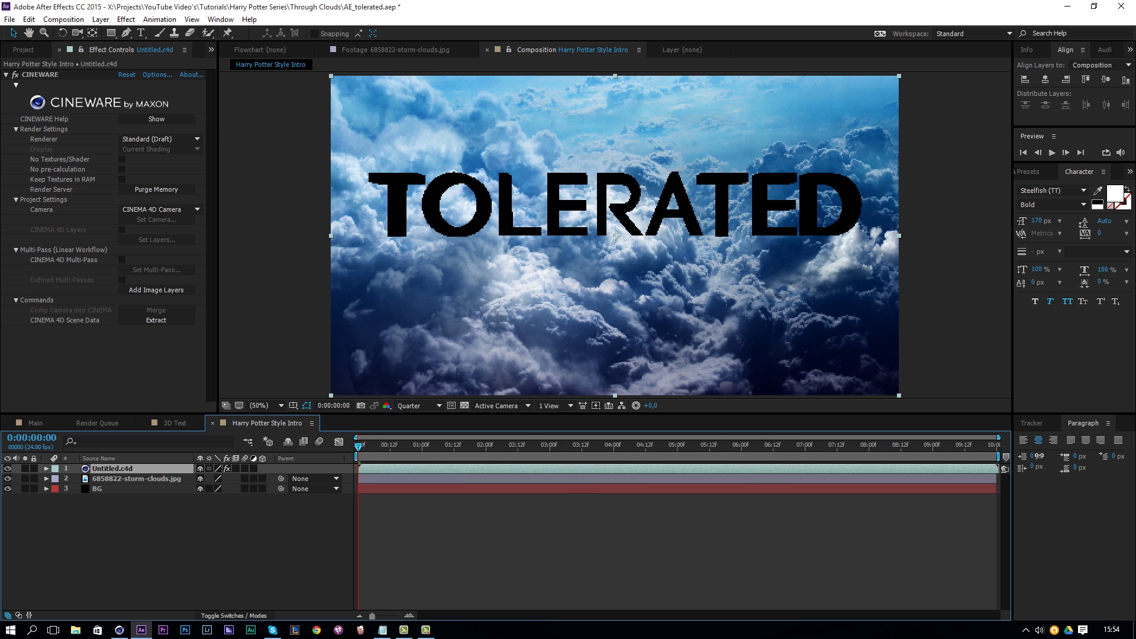
left_click(697, 517)
left_click(432, 439)
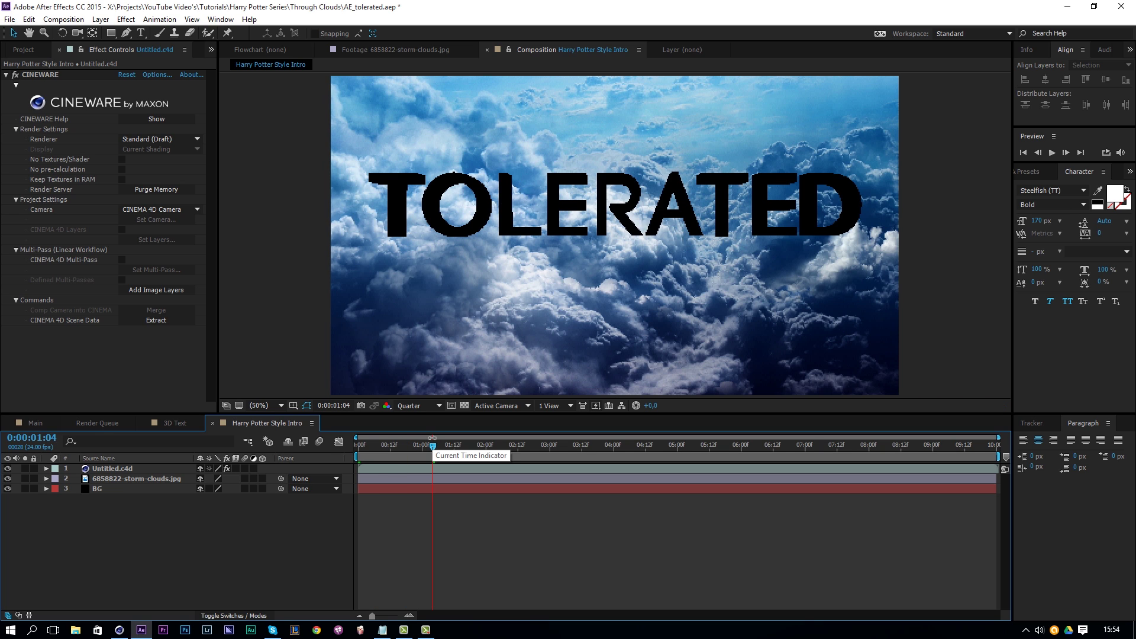
left_click(112, 469)
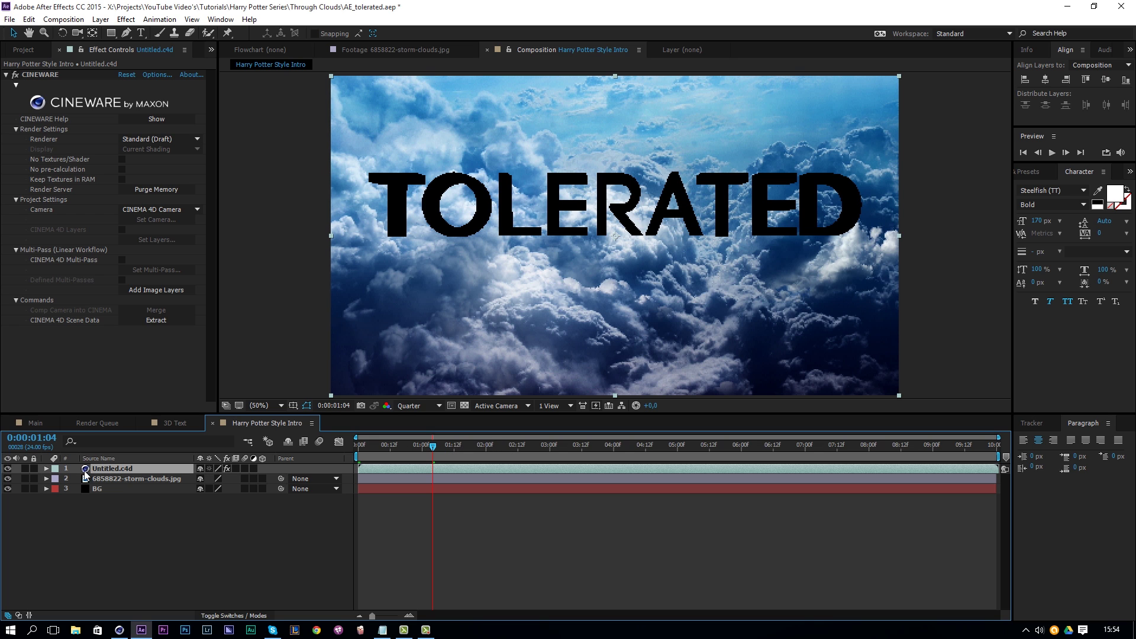
left_click(7, 469)
left_click(7, 469)
left_click(7, 469)
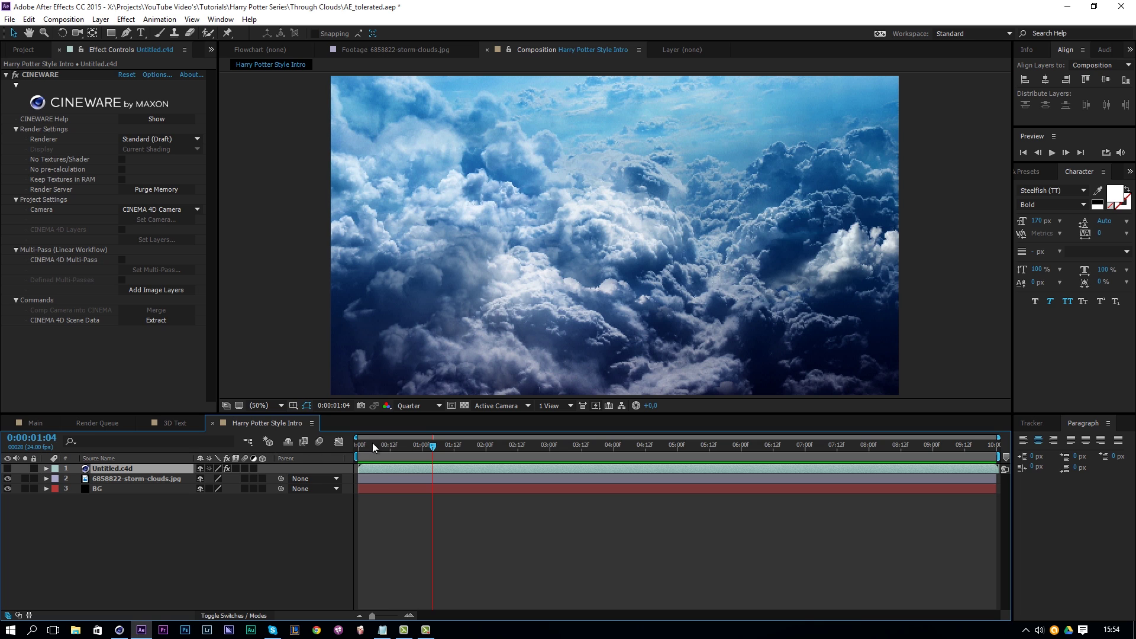
left_click_drag(372, 444, 679, 445)
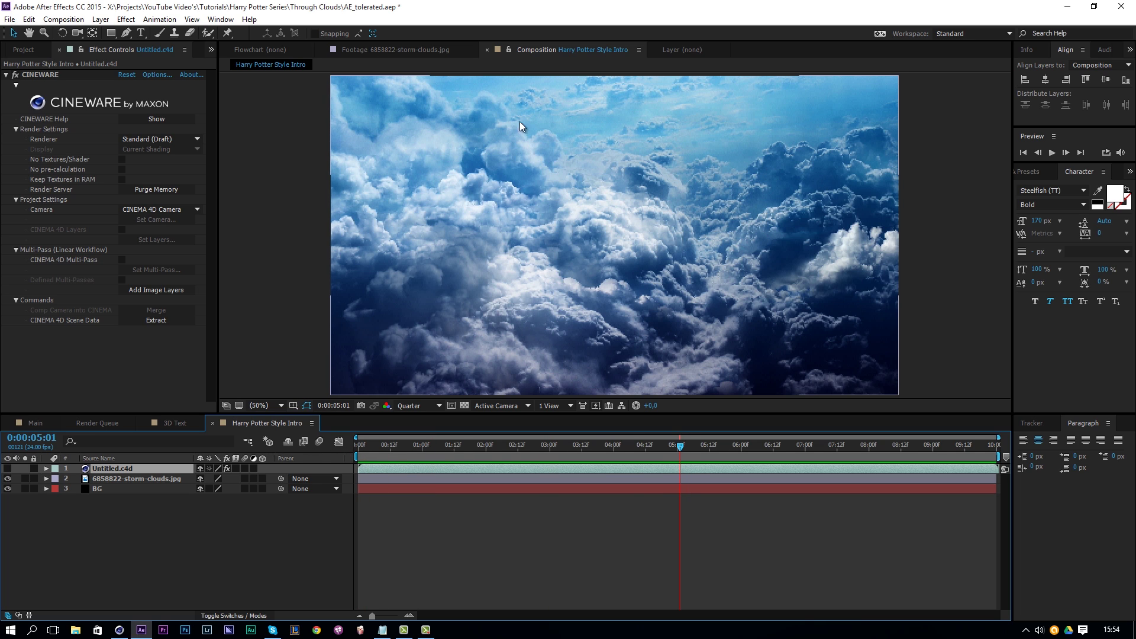